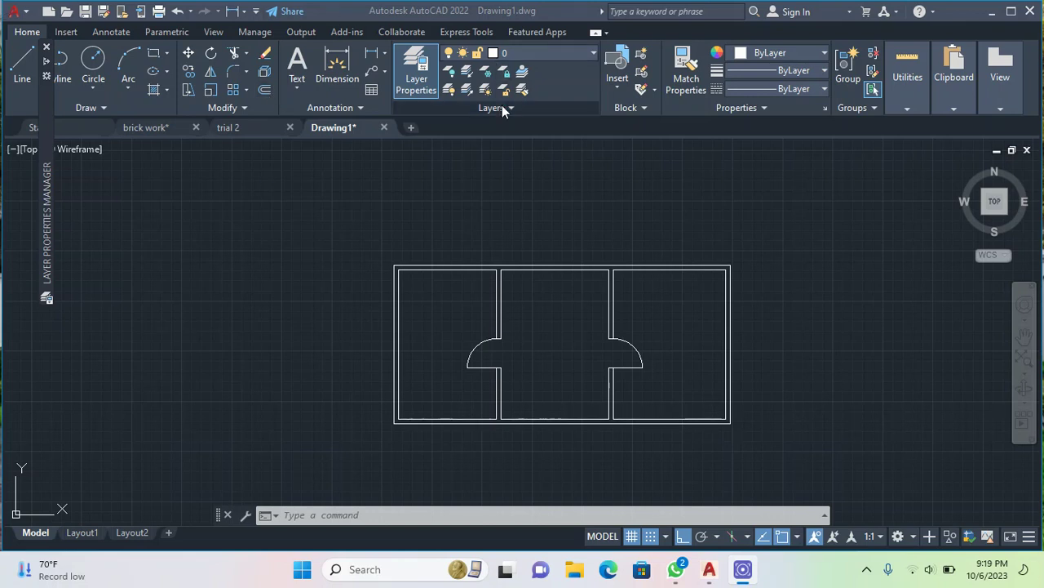
# Step: Create a new layer named wall, frozen in all viewports, and set its color to yellow
pyautogui.click(417, 71)
pyautogui.click(417, 72)
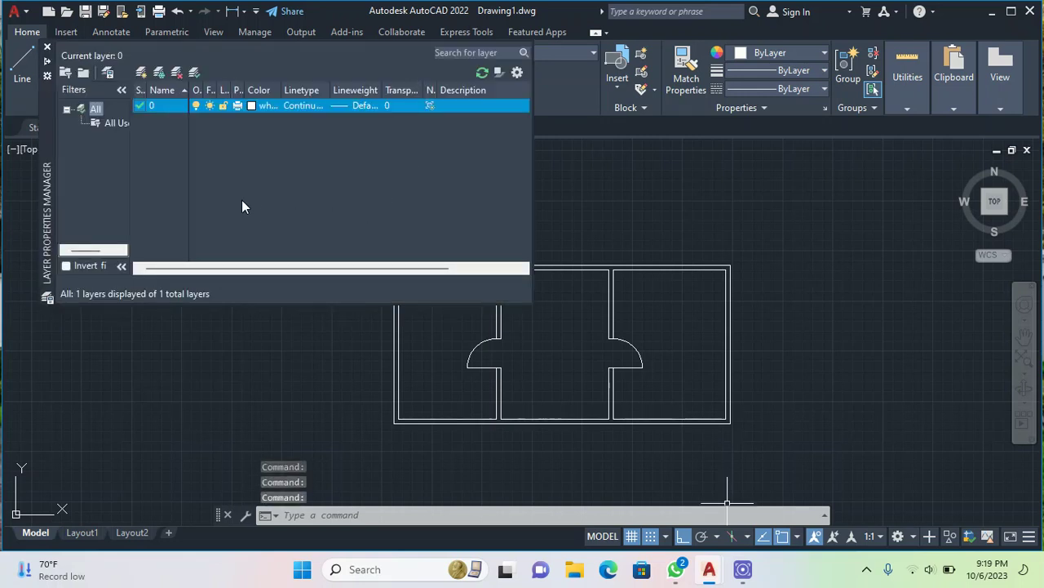
pyautogui.click(159, 76)
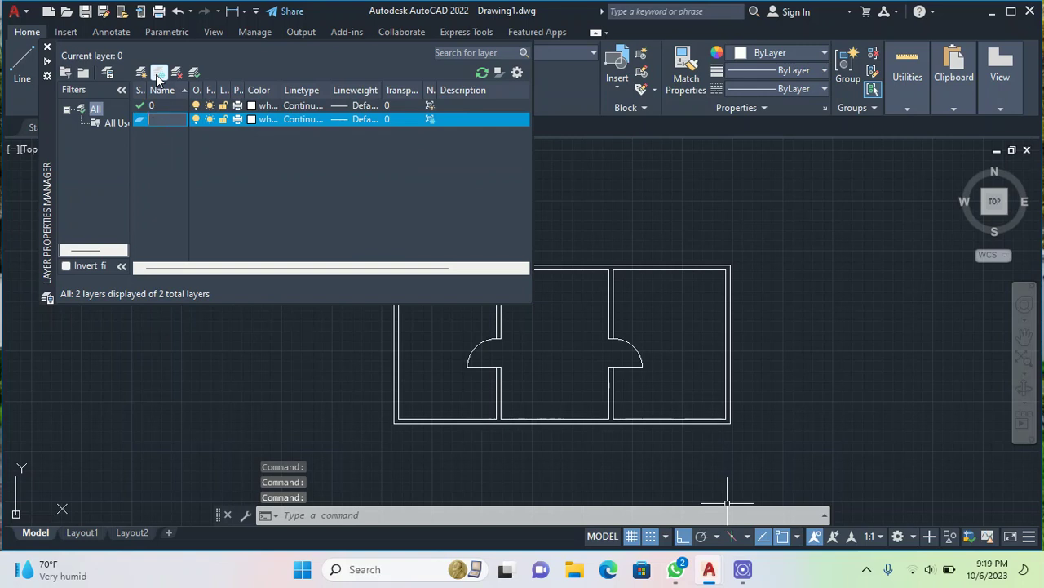
pyautogui.write('wall')
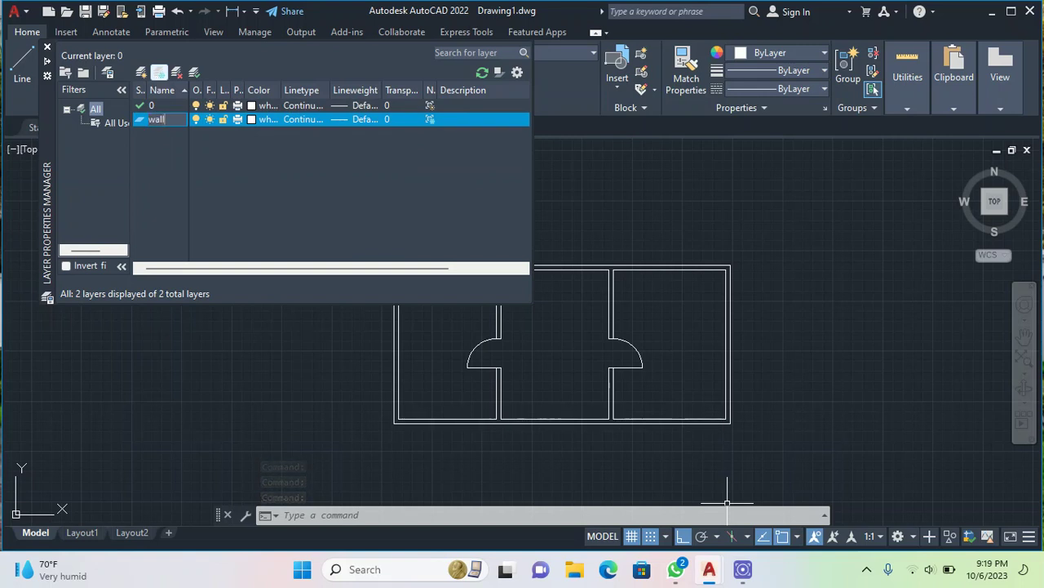
pyautogui.click(252, 120)
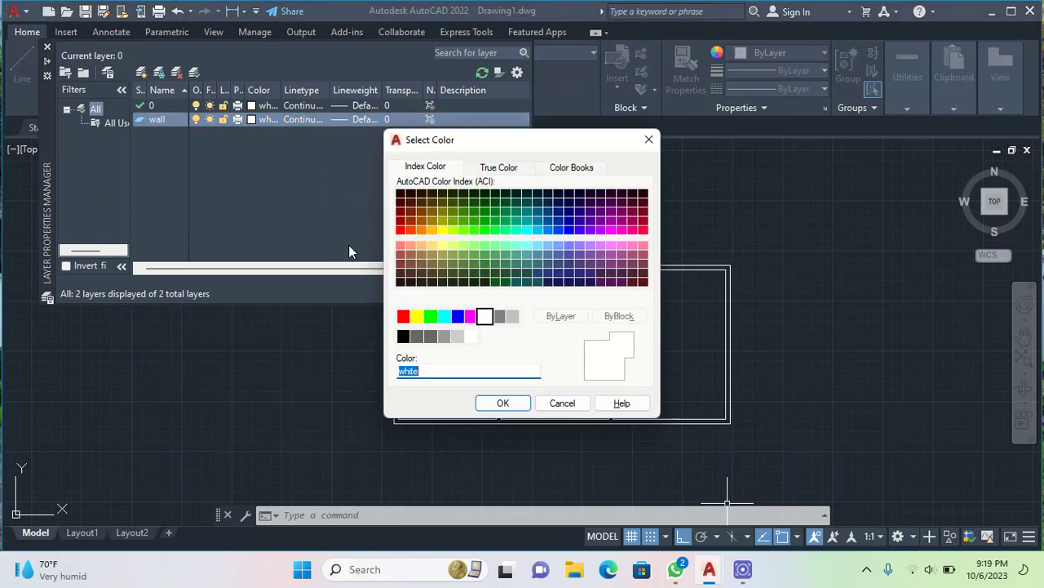
pyautogui.click(417, 318)
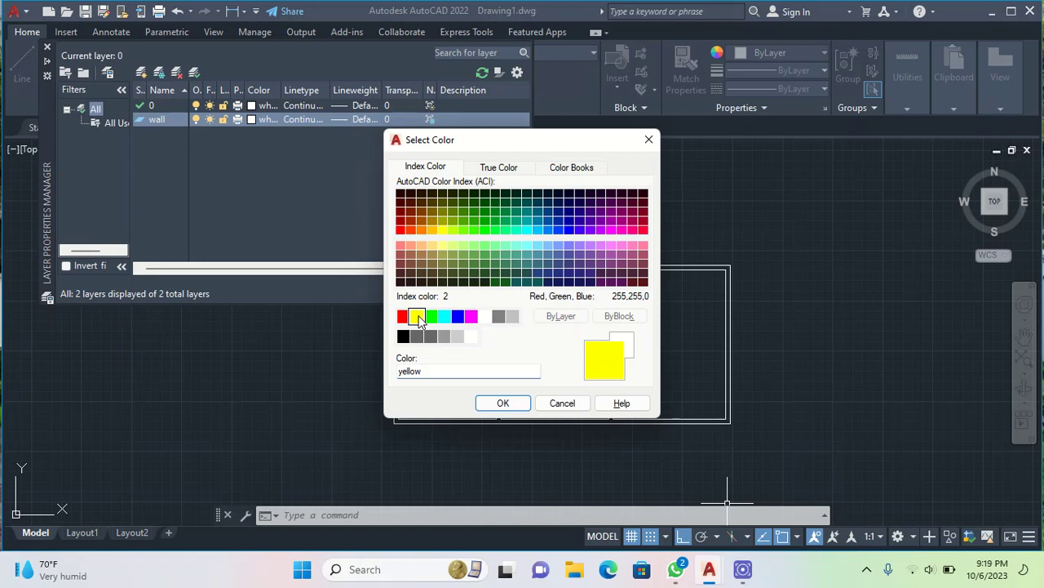
pyautogui.click(502, 402)
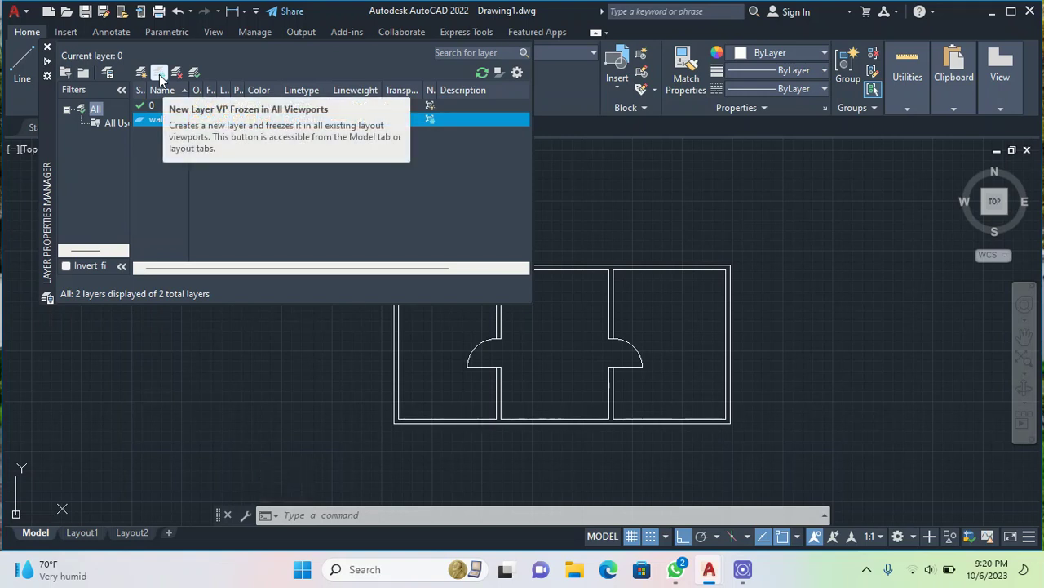
# Step: Create a new layer named window, frozen in all viewports, and set its color to green
pyautogui.click(159, 74)
pyautogui.press('BackSpace')
pyautogui.write('wi')
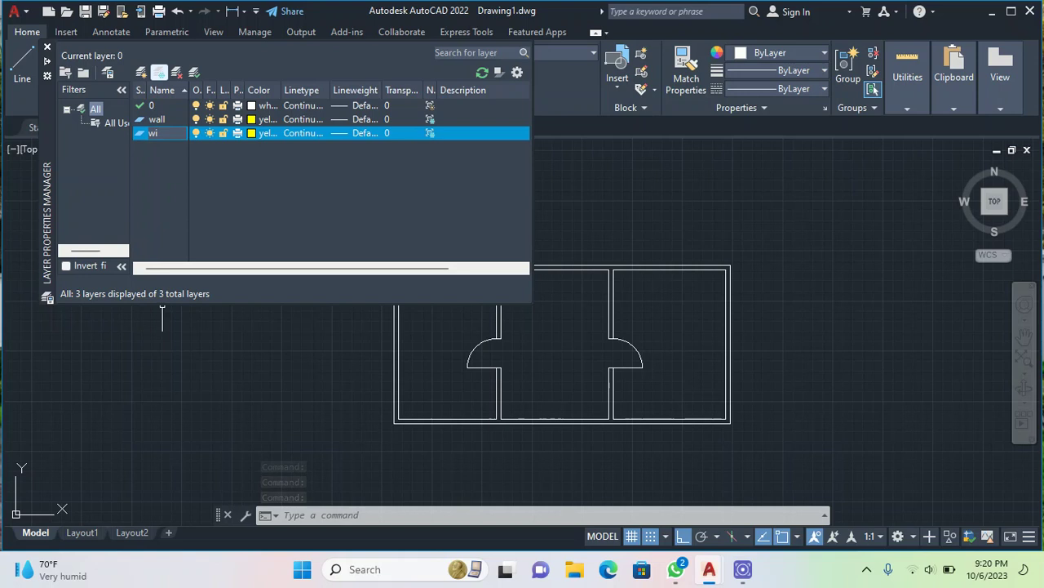
pyautogui.write('ndow')
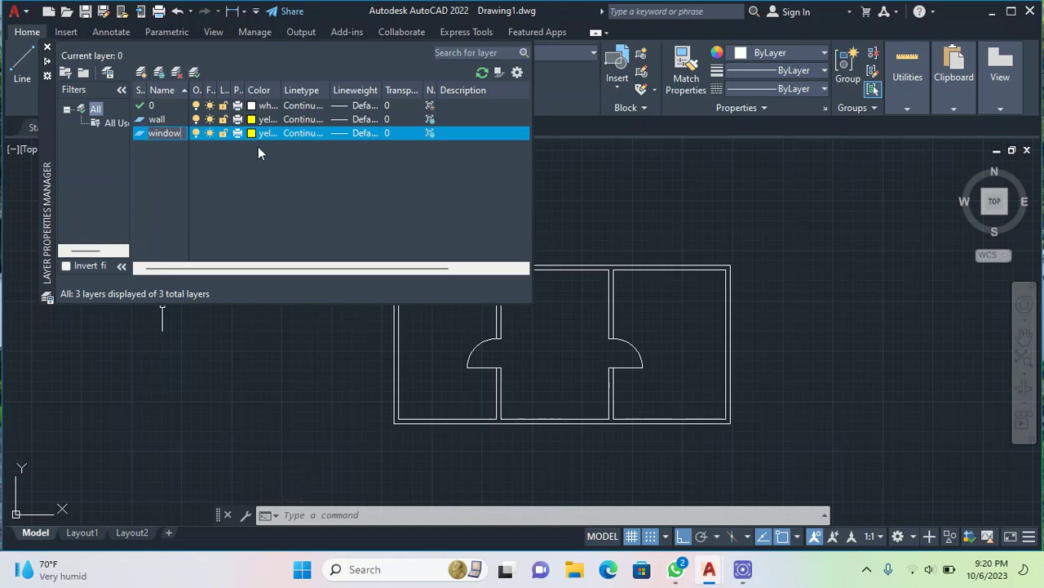
pyautogui.click(256, 132)
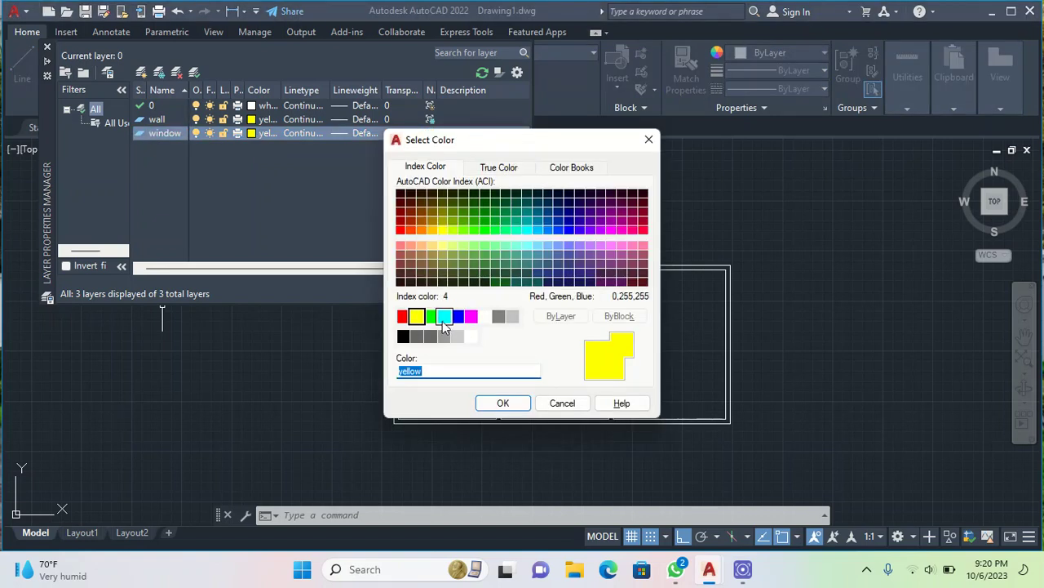
pyautogui.click(432, 320)
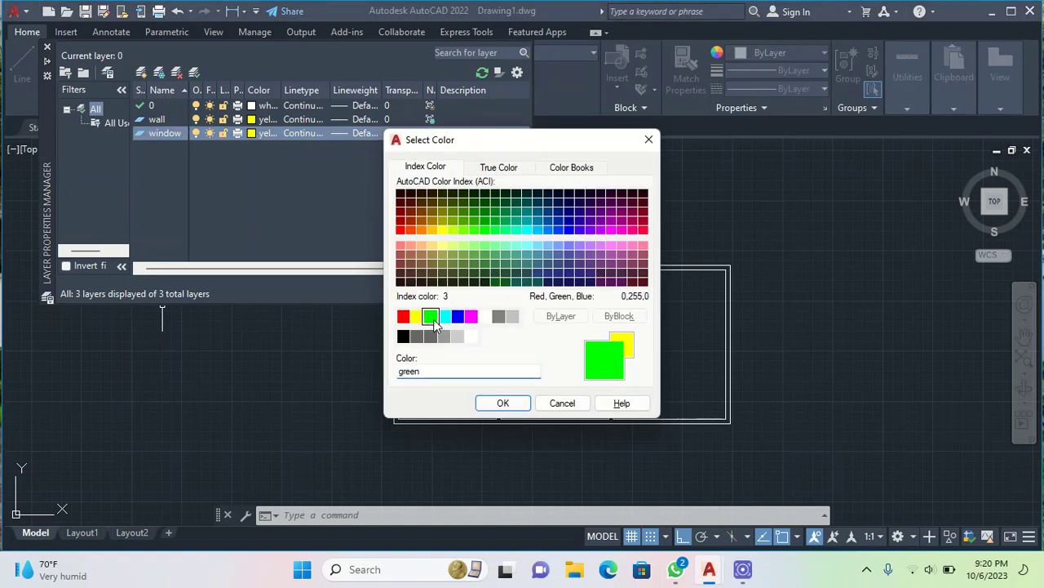
pyautogui.click(503, 403)
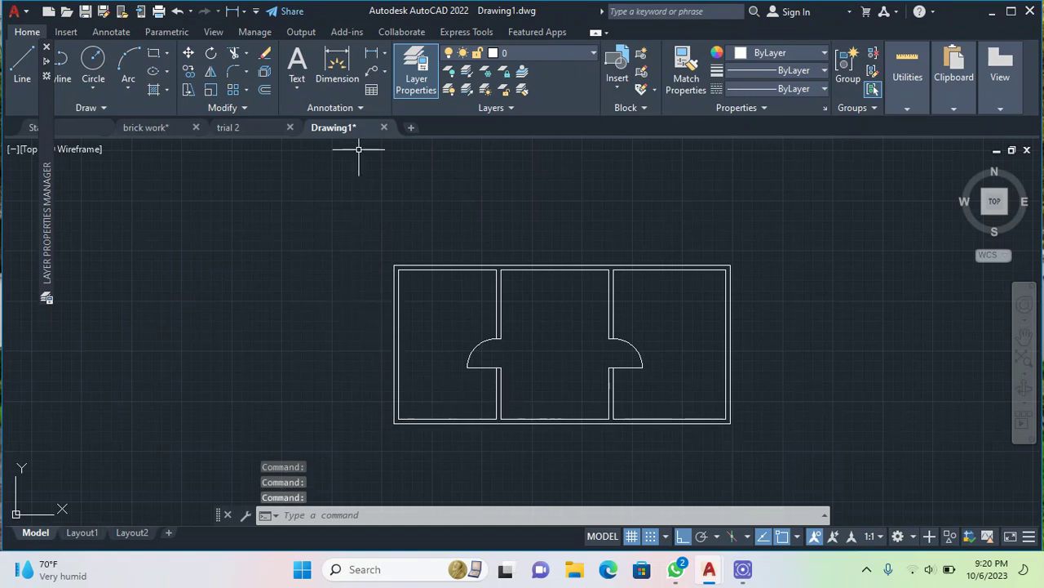
# Step: Create a new layer named doors, frozen in all viewports, and set its color to red
pyautogui.moveTo(44, 90)
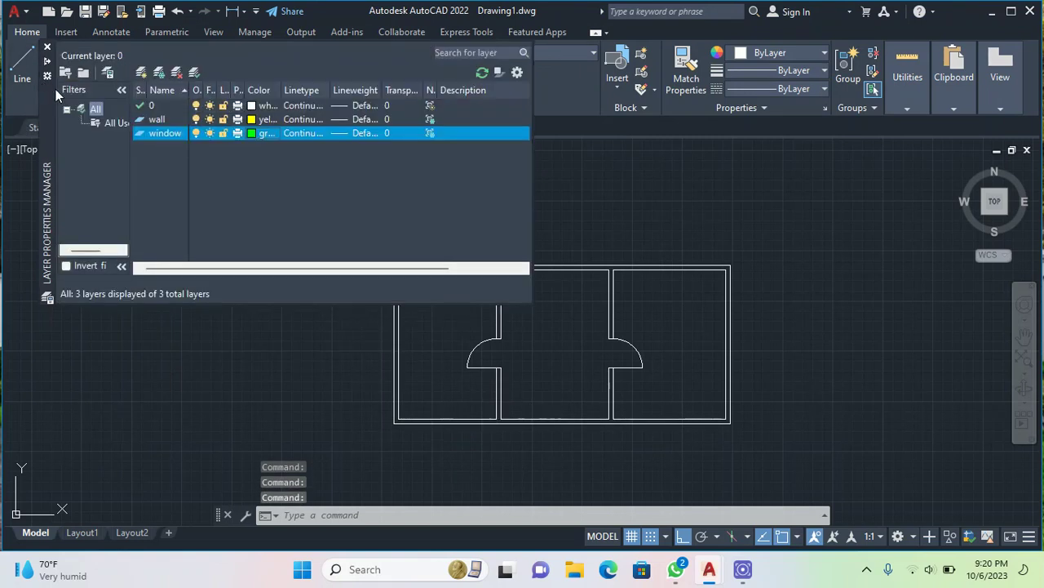
pyautogui.click(159, 72)
pyautogui.click(160, 72)
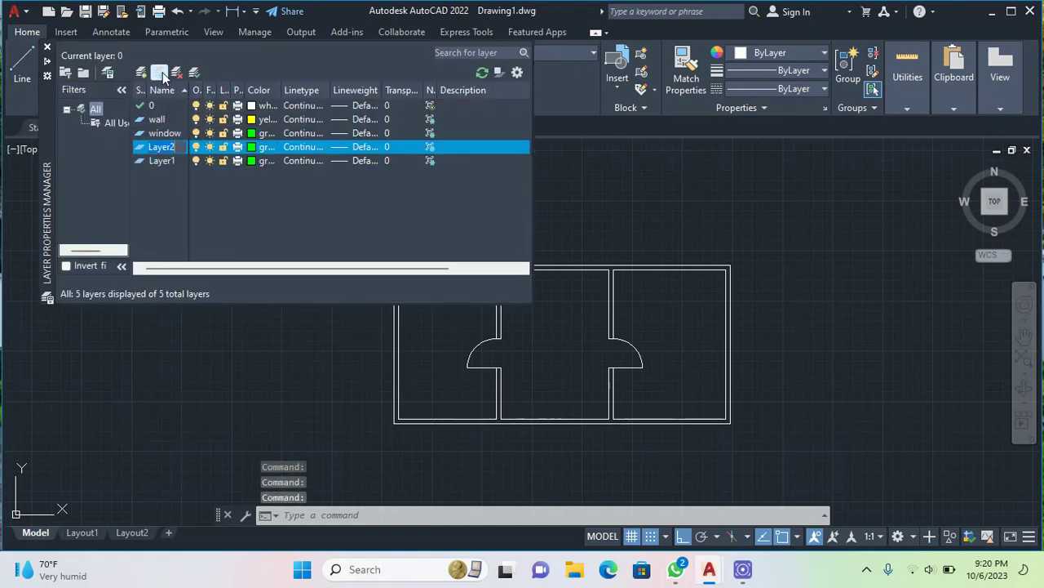
pyautogui.press('BackSpace')
pyautogui.write('do')
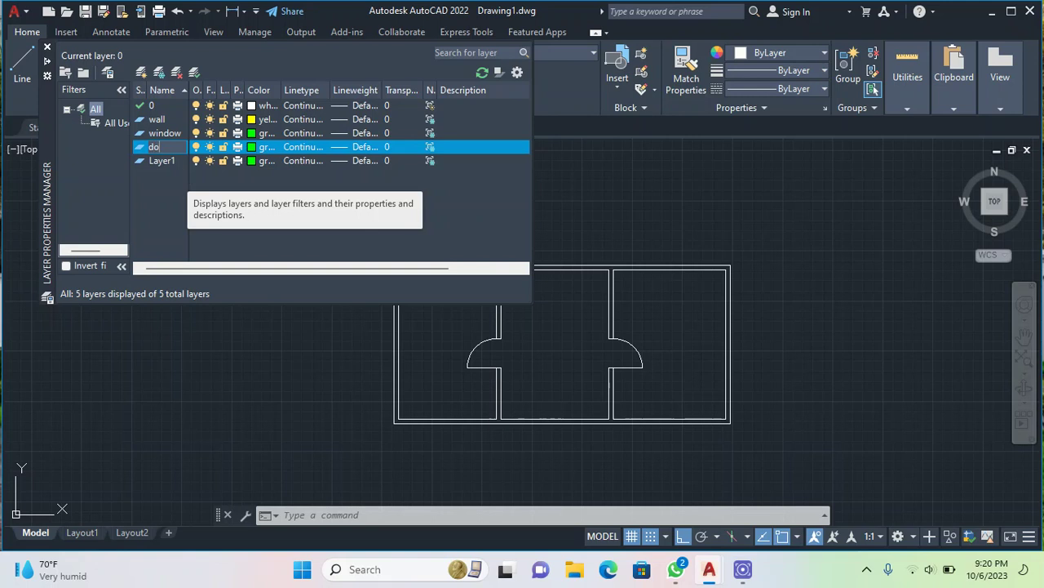
pyautogui.write('ors')
pyautogui.click(253, 147)
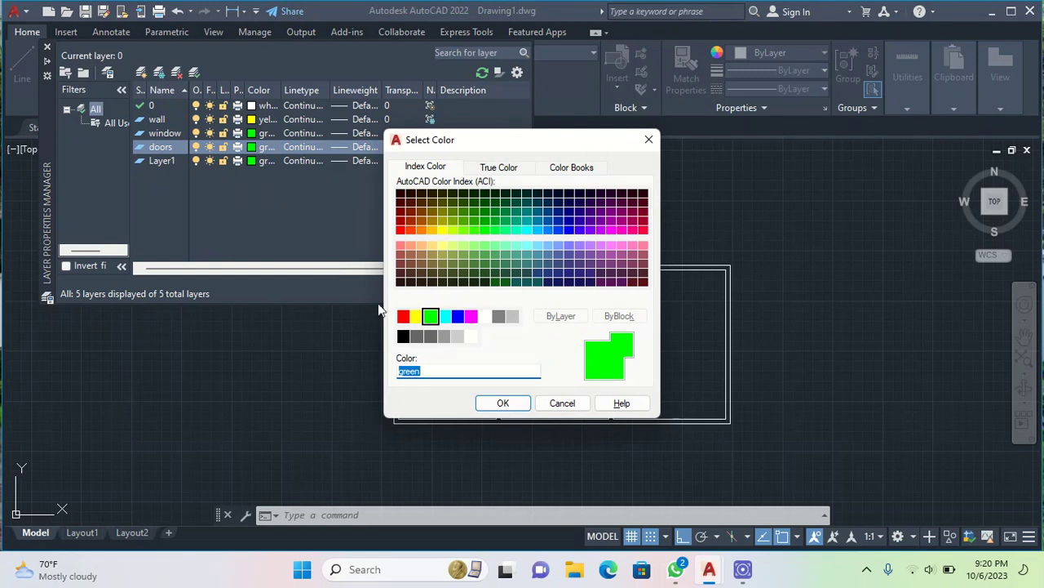
pyautogui.click(406, 317)
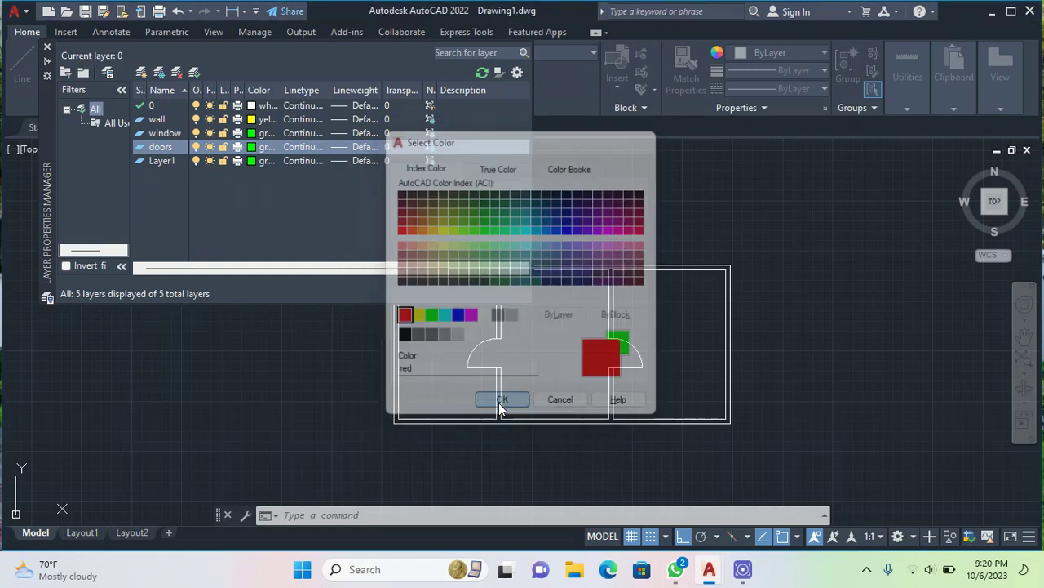
pyautogui.click(502, 403)
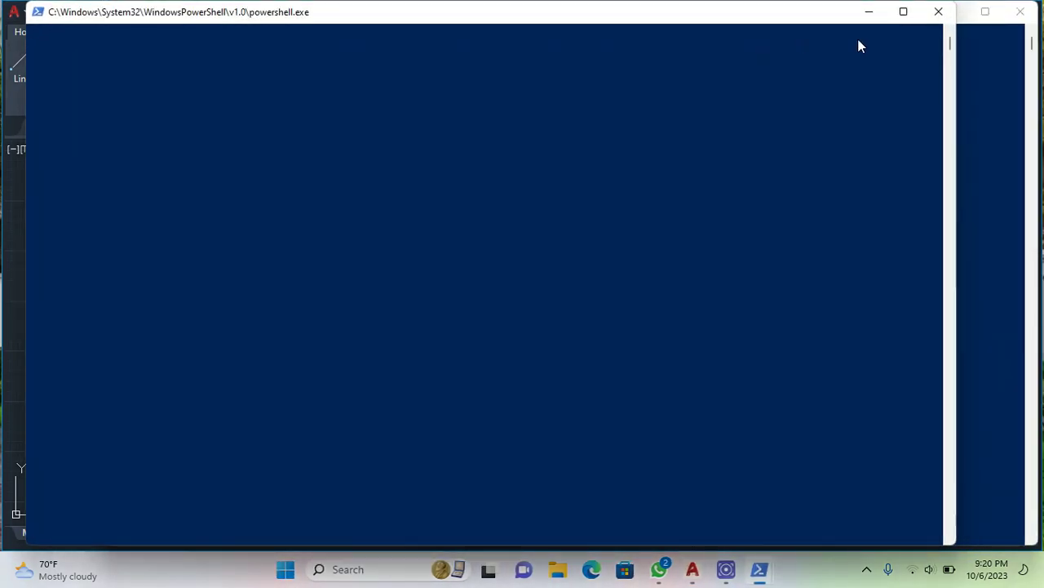
# Step: Close the two PowerShell windows covering the drawing
pyautogui.click(939, 11)
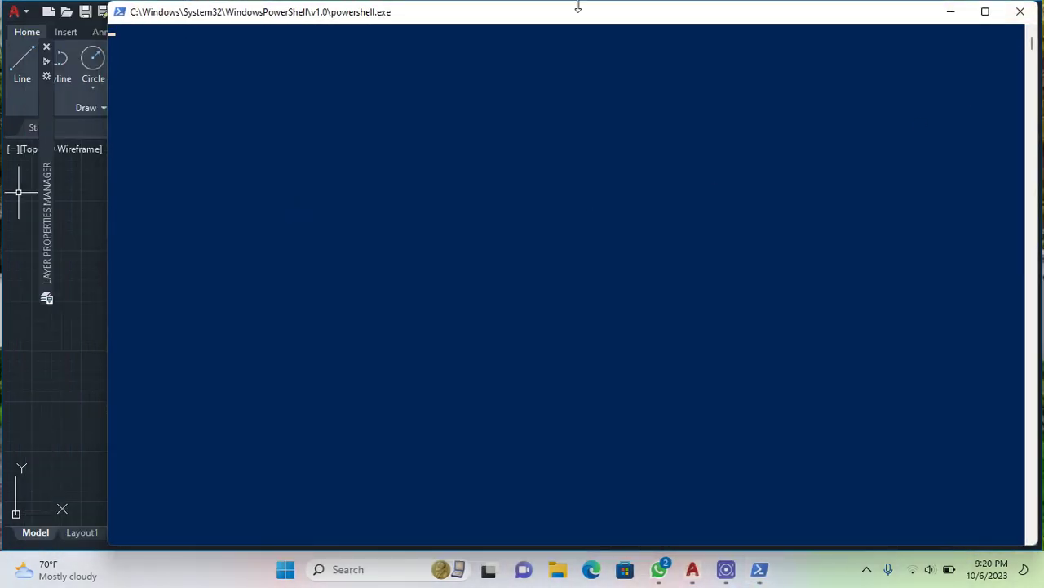
pyautogui.click(1021, 12)
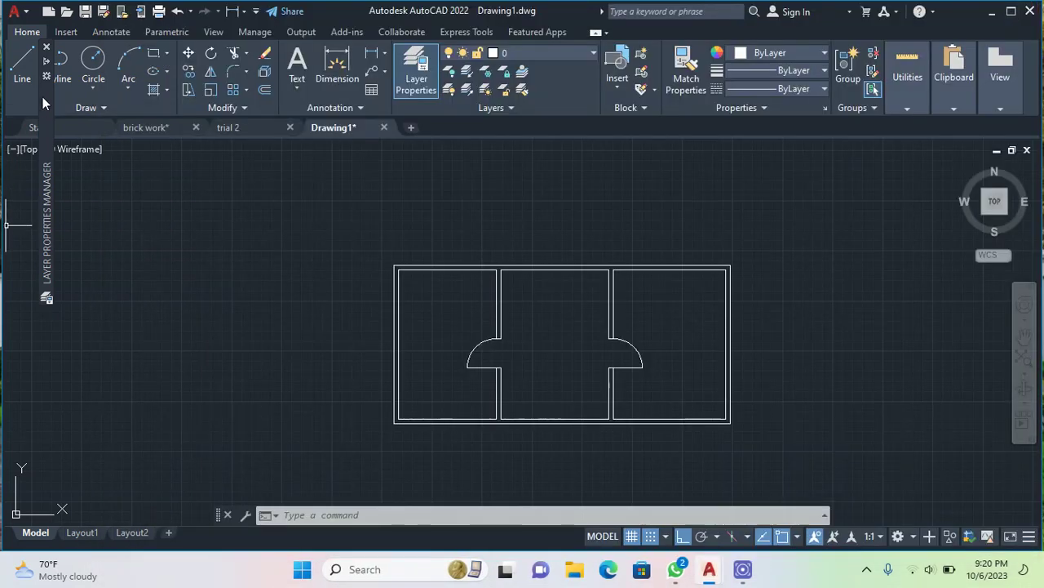
# Step: Delete the surplus layer Layer1 and close the layer properties manager
pyautogui.moveTo(48, 65)
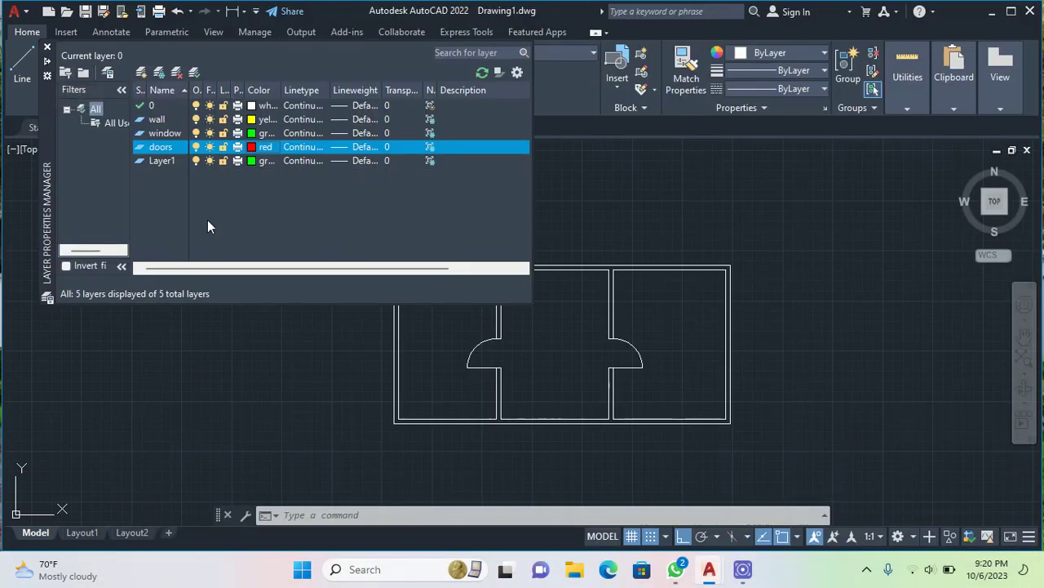
pyautogui.click(166, 163)
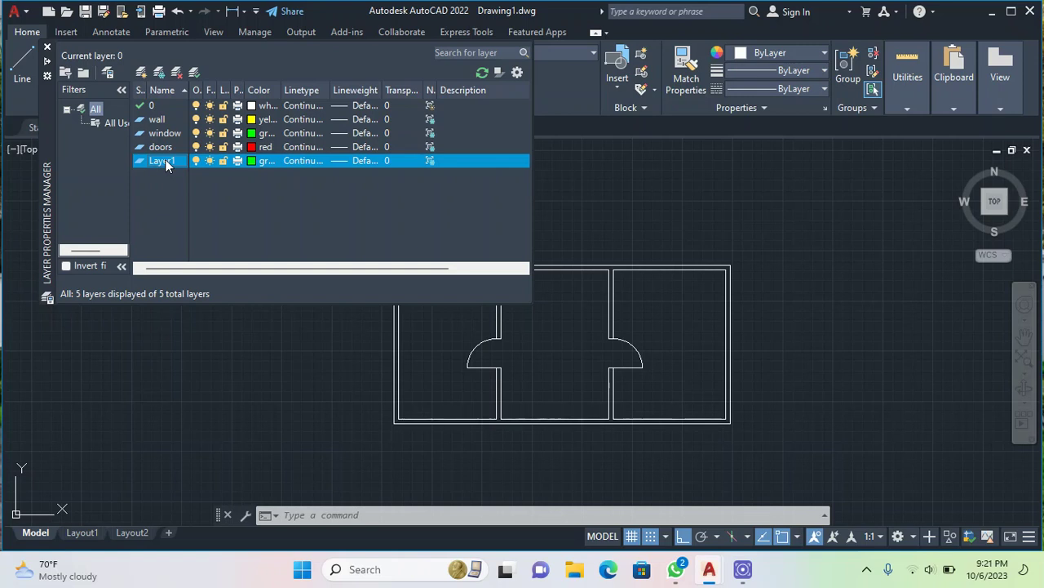
pyautogui.rightClick(165, 160)
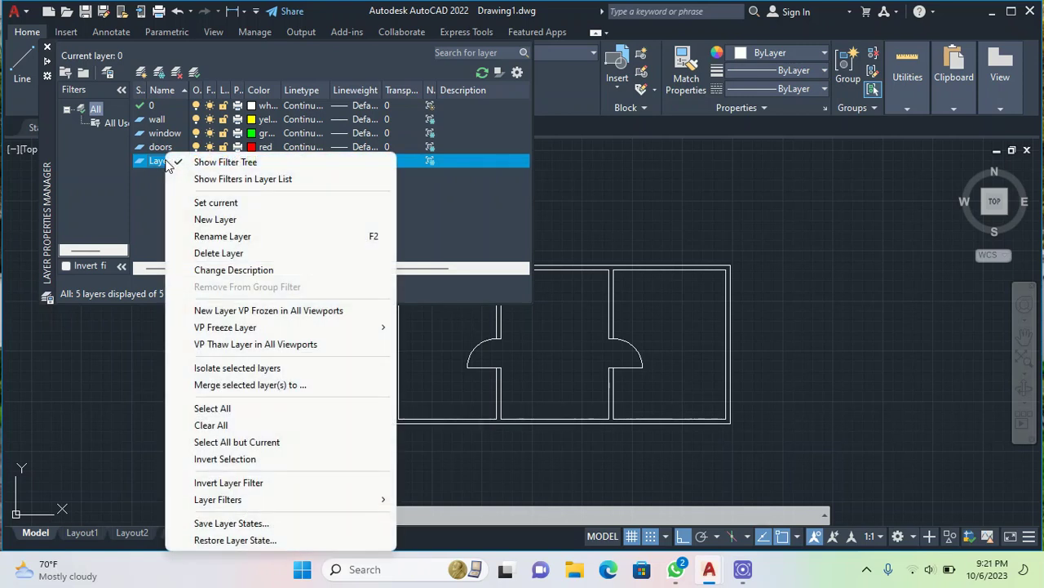
pyautogui.click(200, 253)
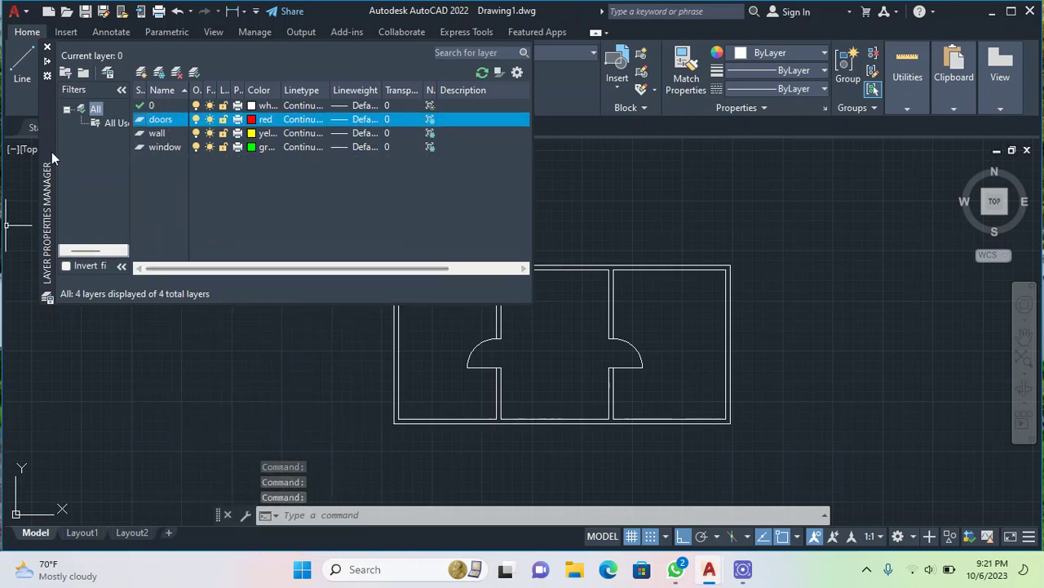
pyautogui.click(47, 67)
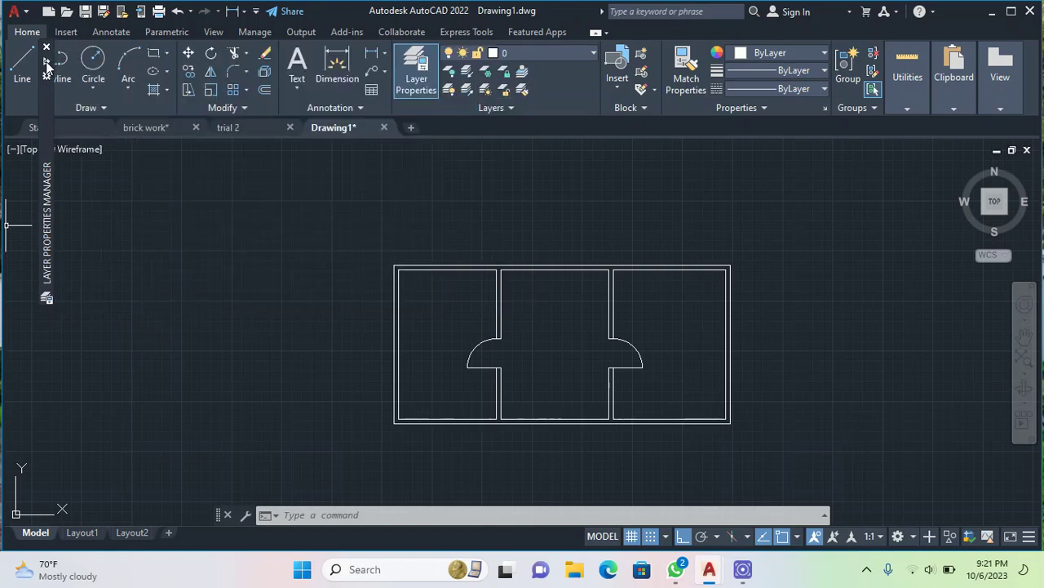
pyautogui.click(47, 47)
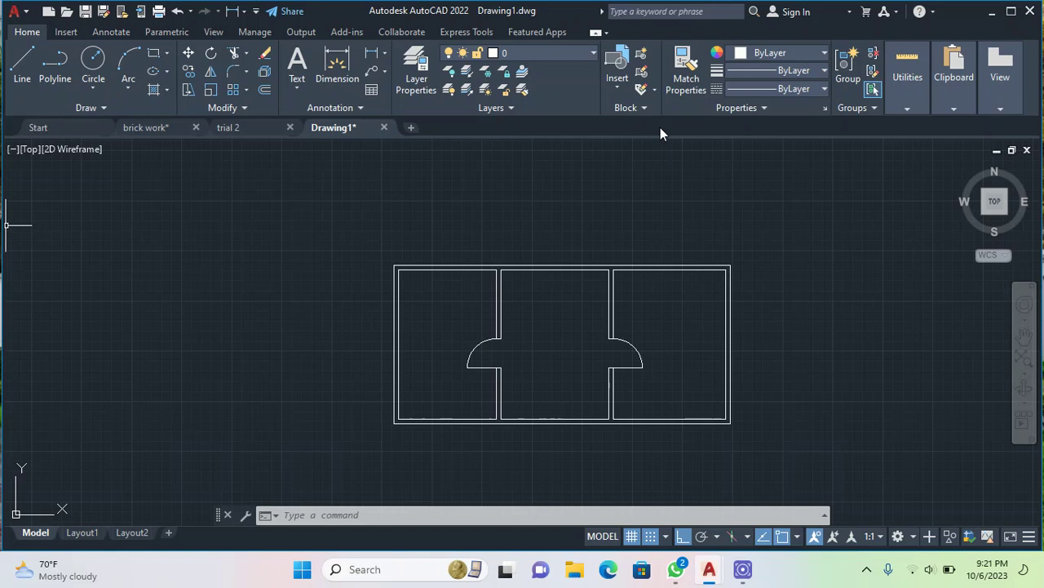
# Step: Make doors the current layer and assign the left door's arc and line to it
pyautogui.click(594, 52)
pyautogui.click(553, 88)
pyautogui.click(479, 387)
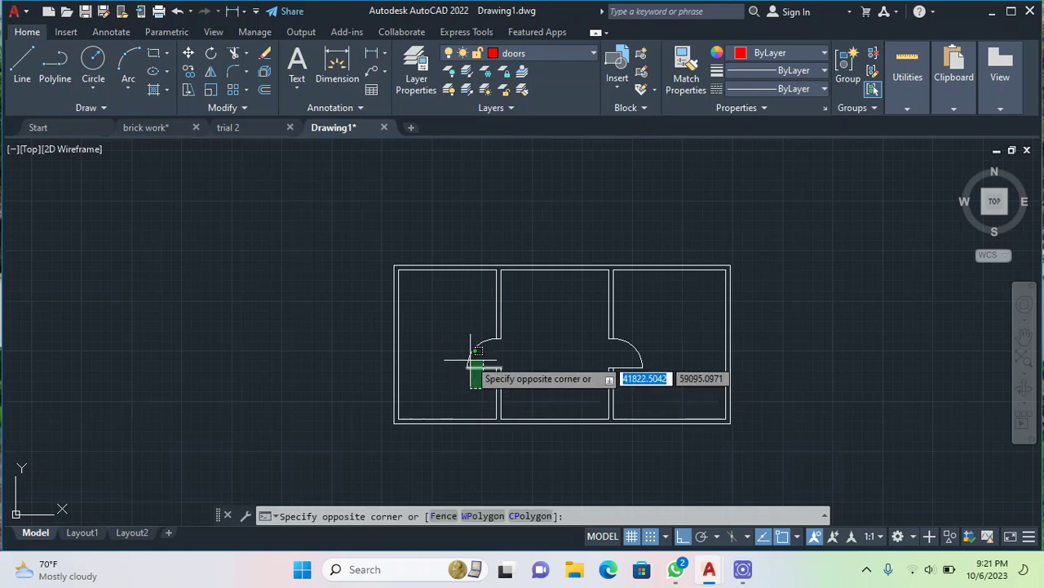
pyautogui.click(473, 310)
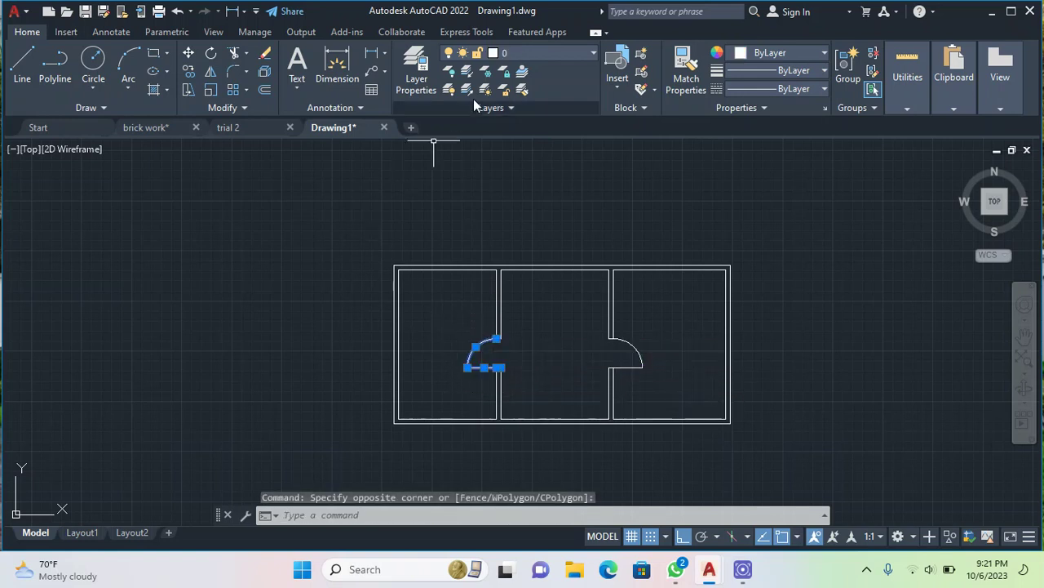
pyautogui.click(583, 51)
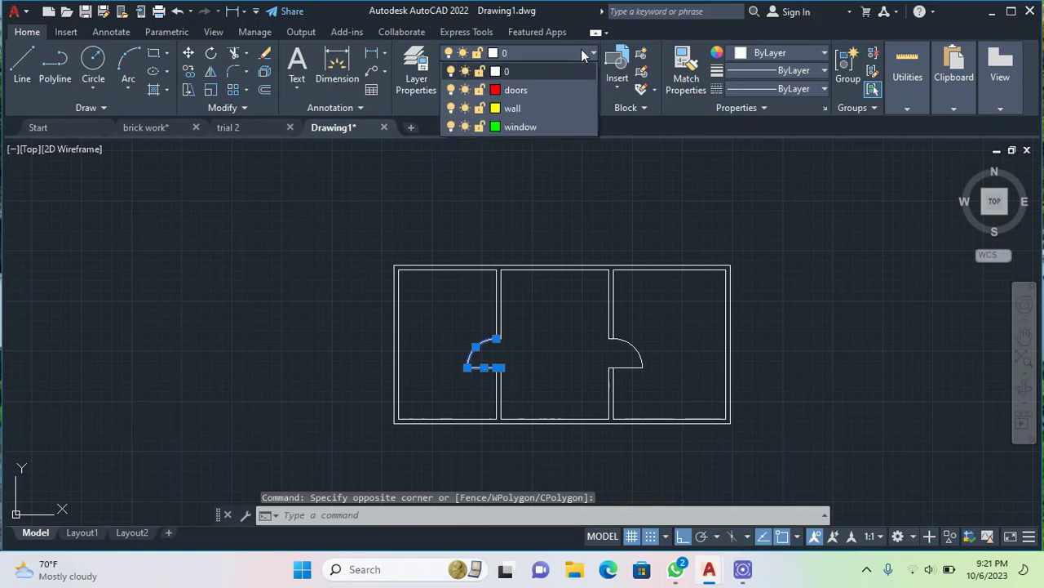
pyautogui.click(539, 92)
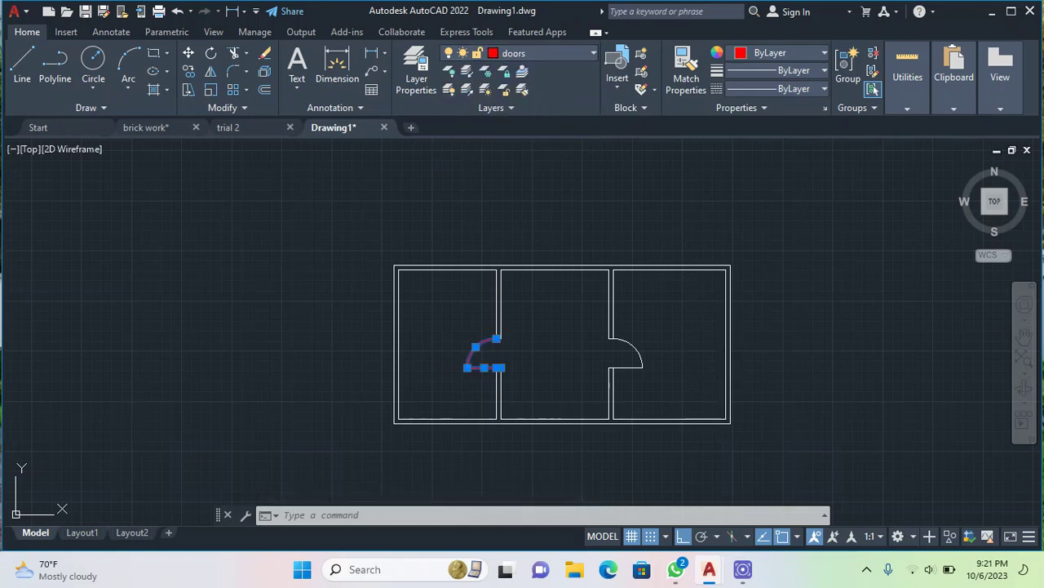
pyautogui.press('Escape')
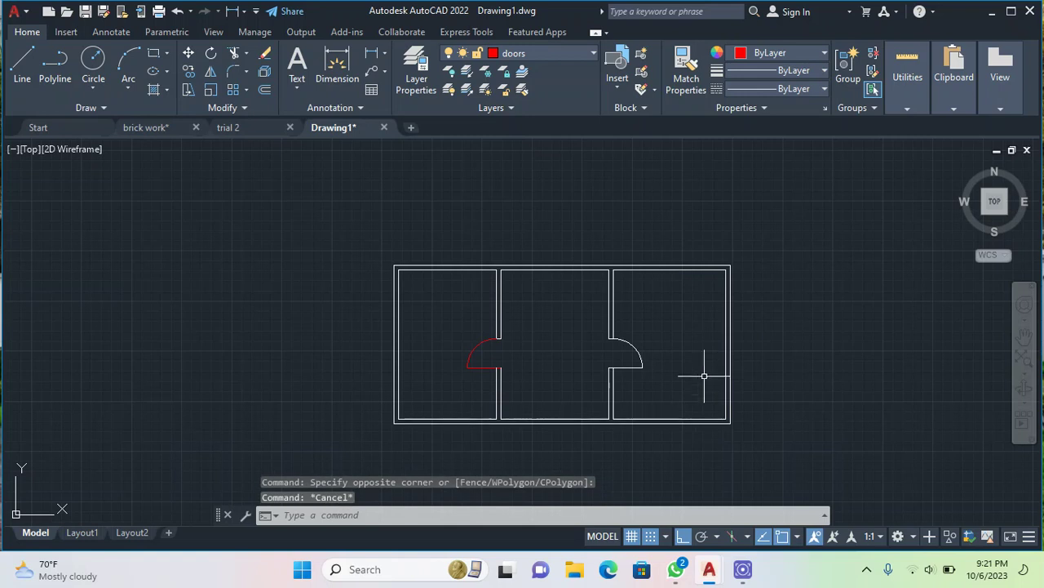
# Step: Assign the right door's arc and line to the doors layer
pyautogui.click(665, 389)
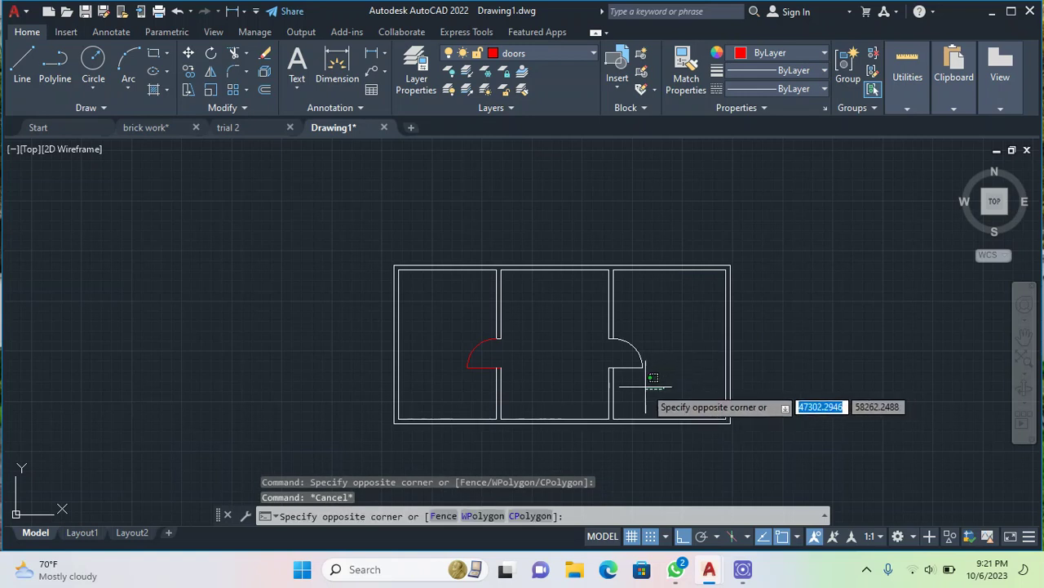
pyautogui.click(626, 332)
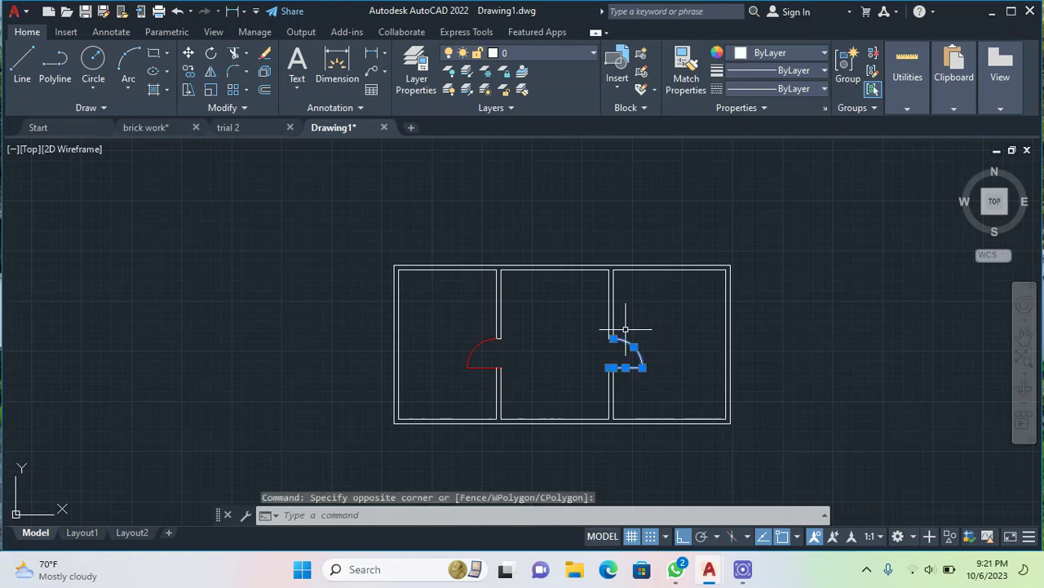
pyautogui.click(565, 52)
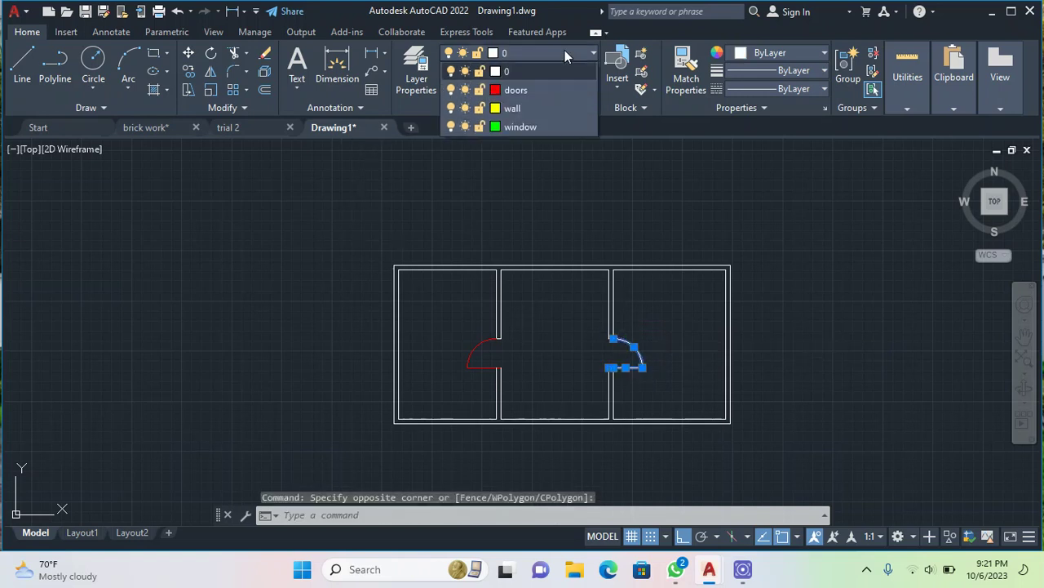
pyautogui.click(528, 93)
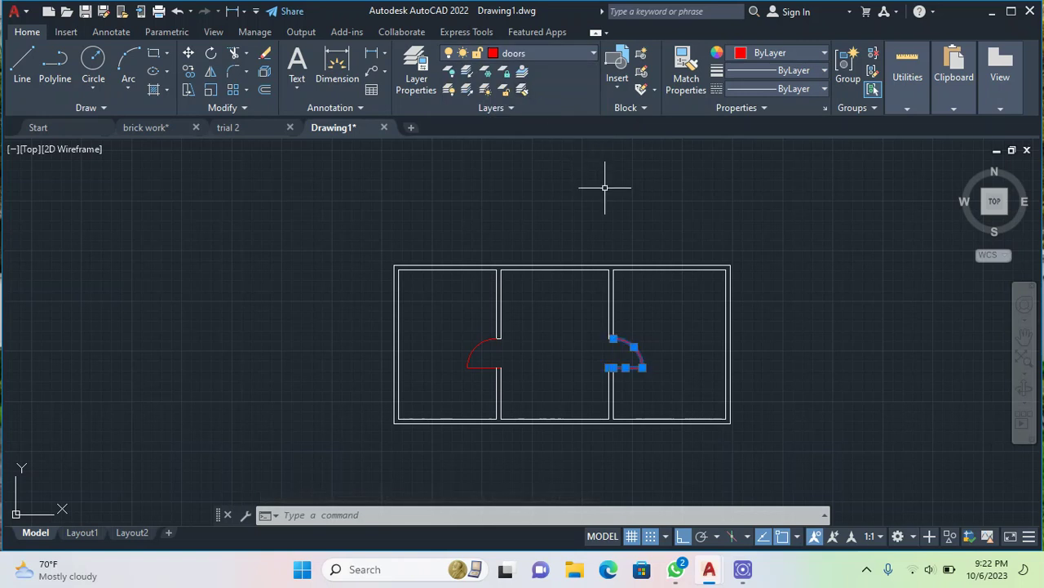
pyautogui.press('Escape')
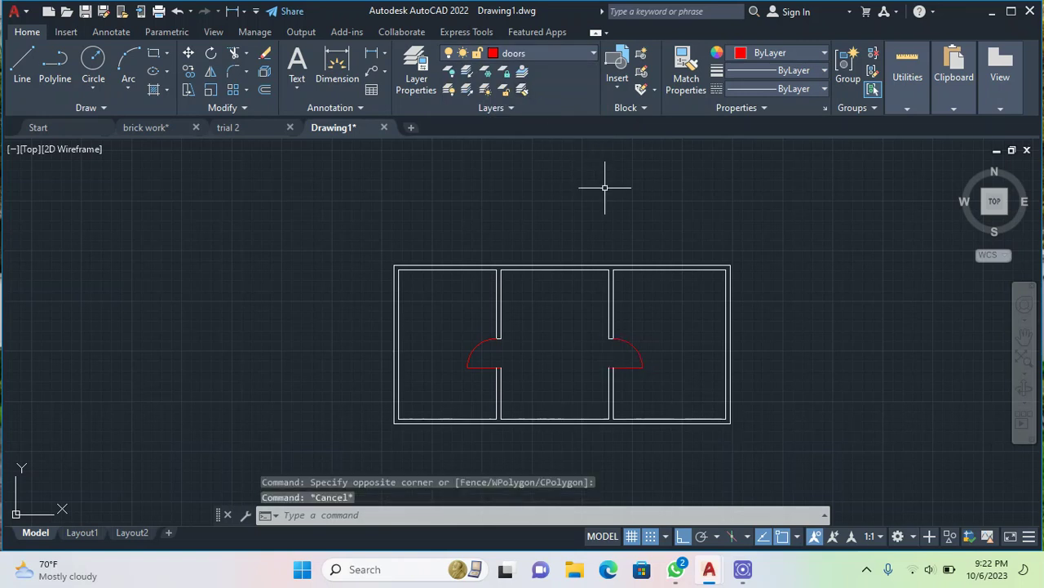
# Step: Undo the assignments of the two doors' arcs and lines to the doors layer
pyautogui.scroll(3, 646, 367)
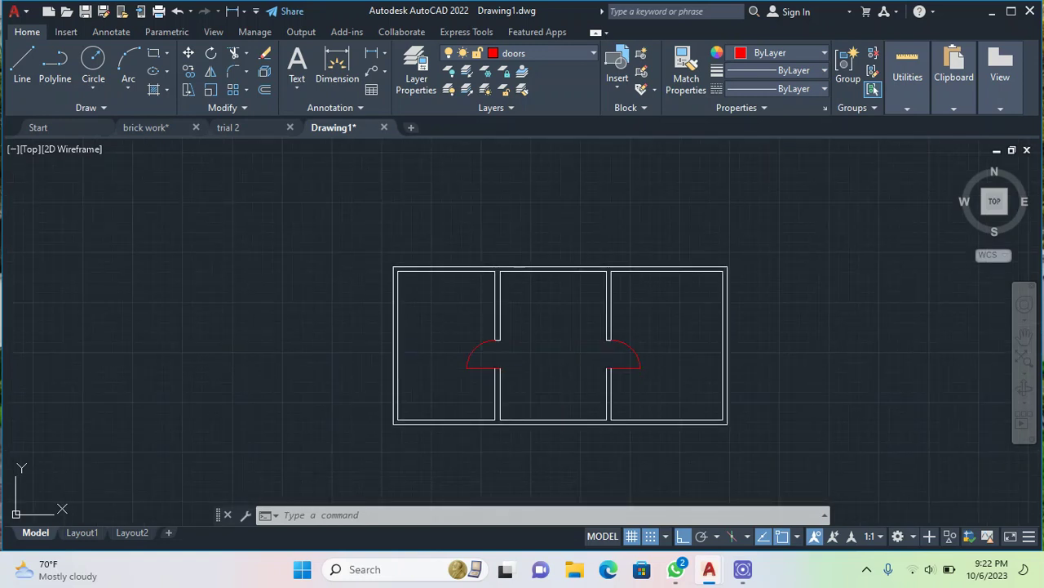
pyautogui.hotkey('ctrl', 'z')
pyautogui.hotkey('ctrl', 'z')
pyautogui.hotkey('ctrl', 'z')
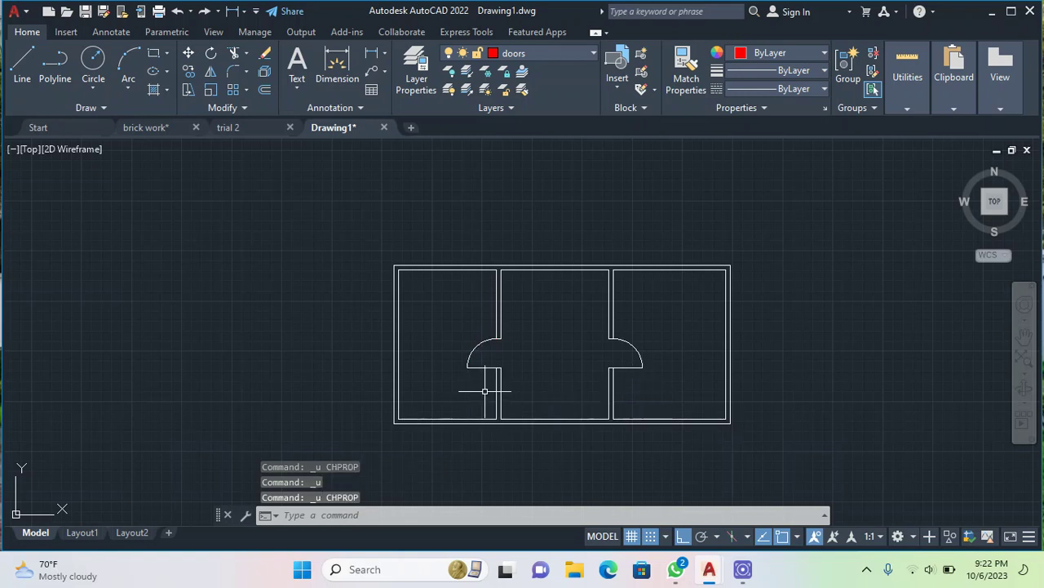
# Step: Reassign the left door's arc and line to the doors layer and clear the selection
pyautogui.click(485, 387)
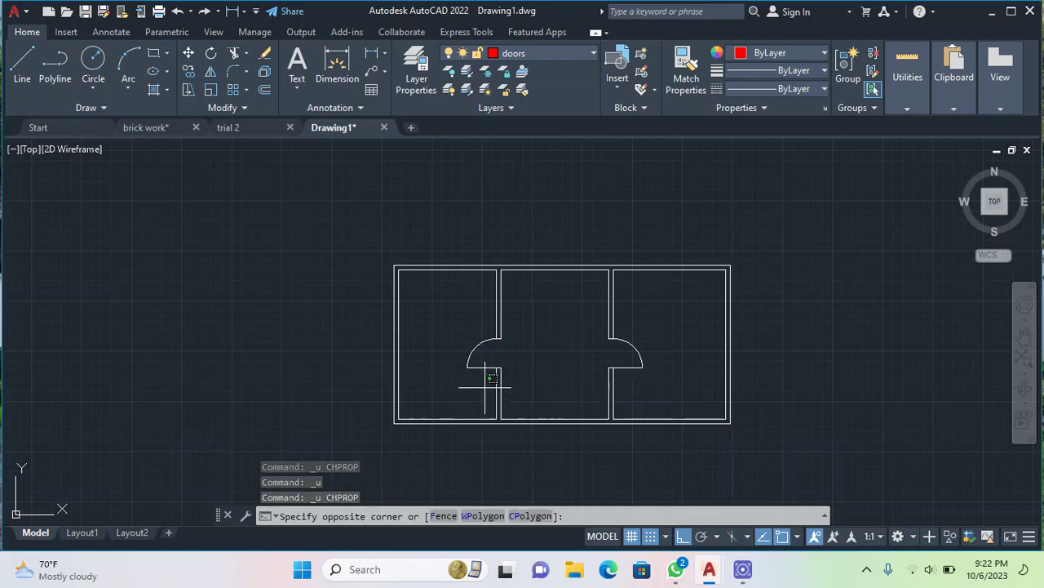
pyautogui.click(463, 326)
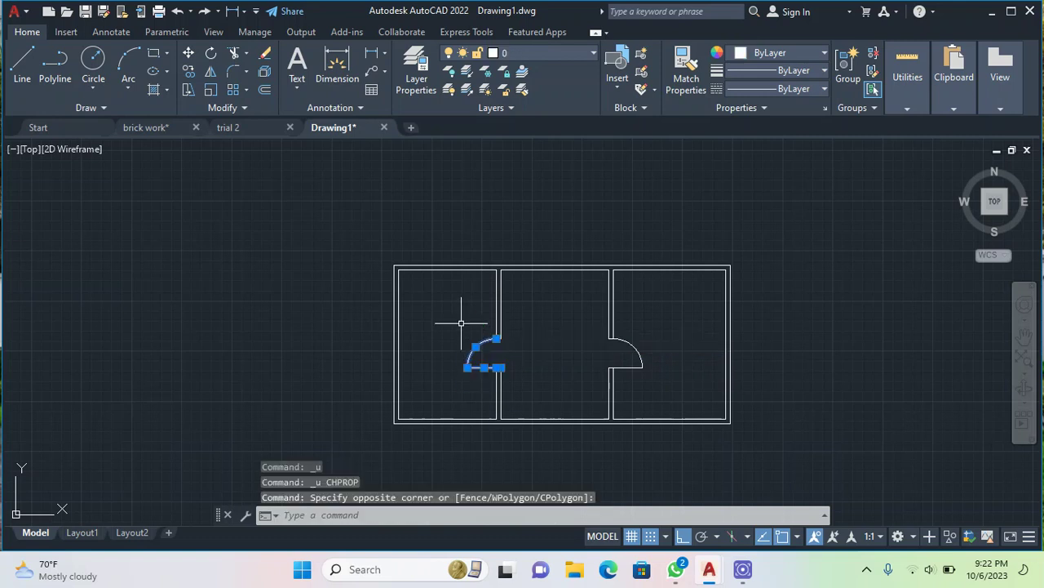
pyautogui.click(569, 57)
pyautogui.click(571, 91)
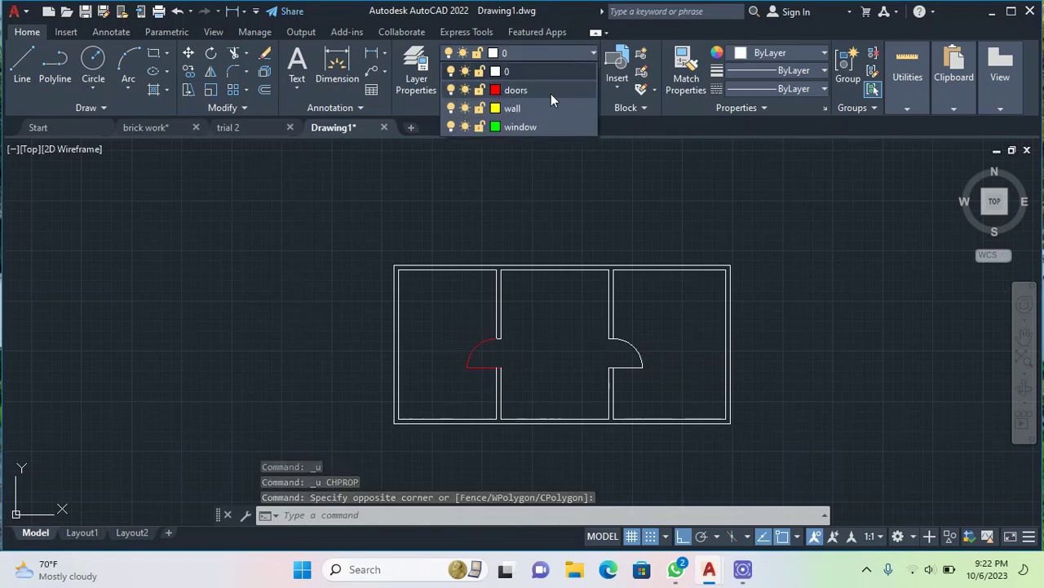
pyautogui.click(548, 91)
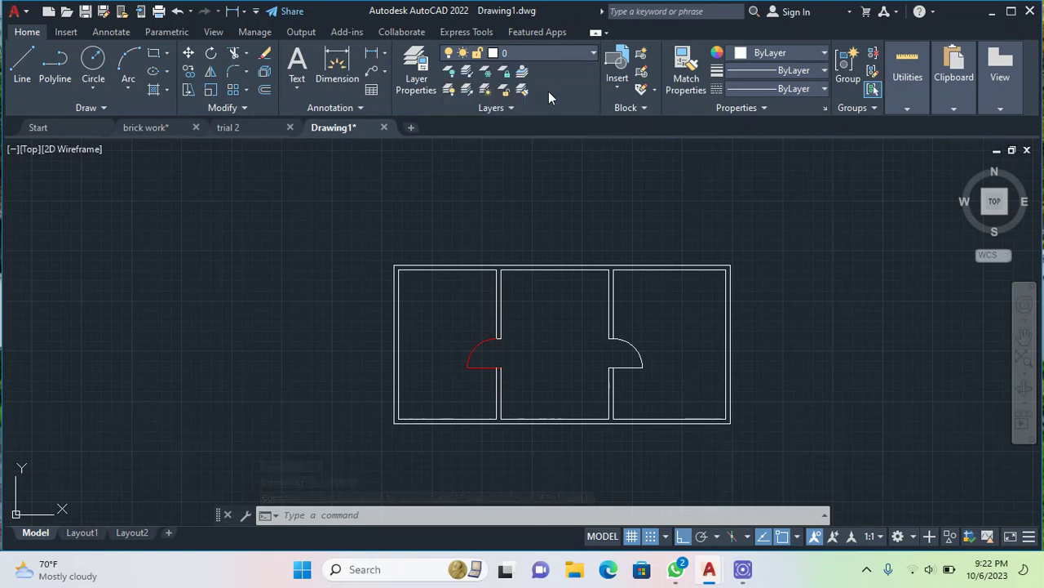
pyautogui.press('Escape')
# Step: Reassign the right door's arc and line to the doors layer and clear the selection
pyautogui.click(663, 384)
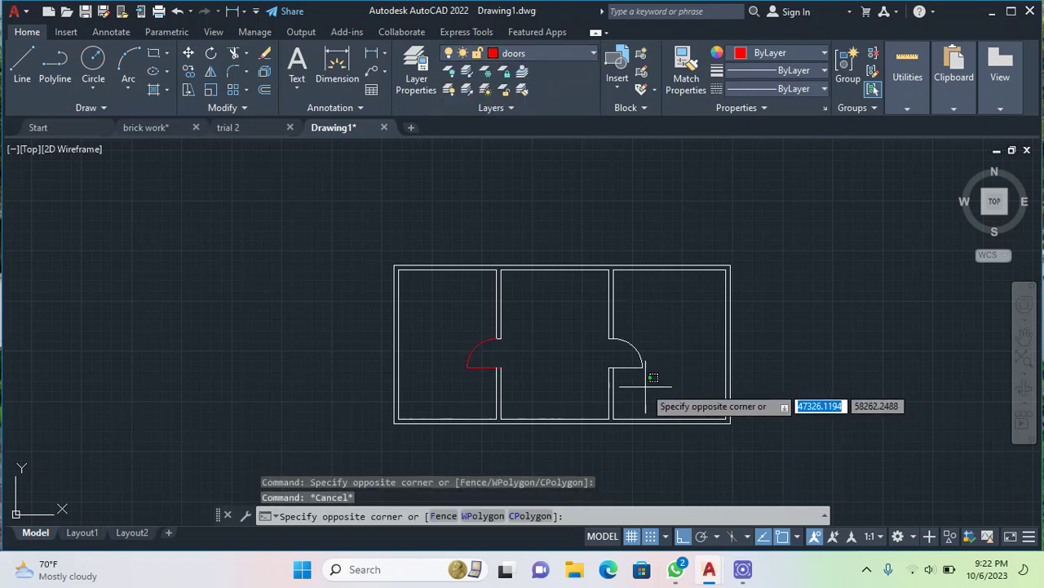
pyautogui.click(627, 334)
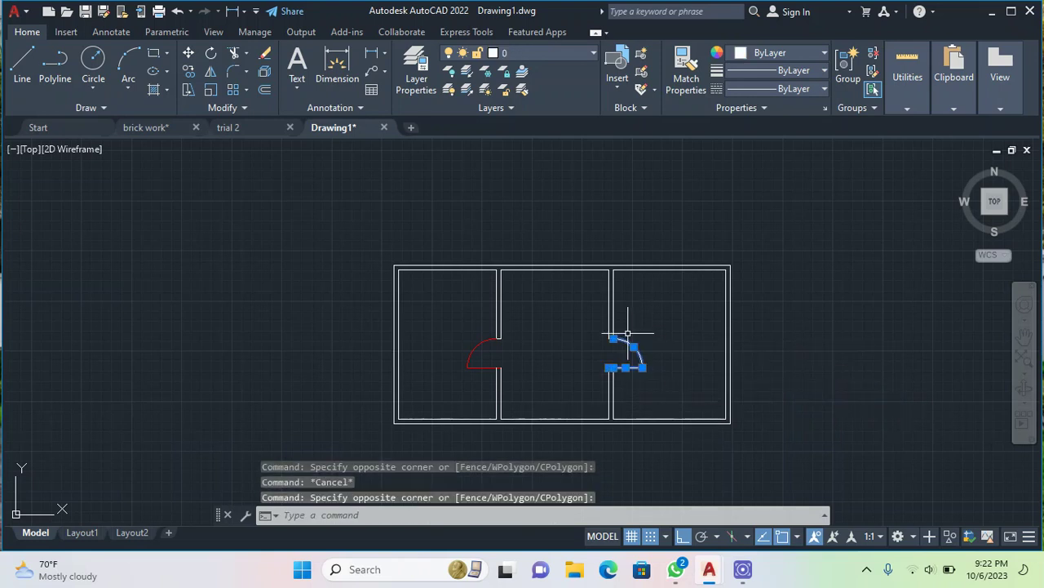
pyautogui.click(555, 49)
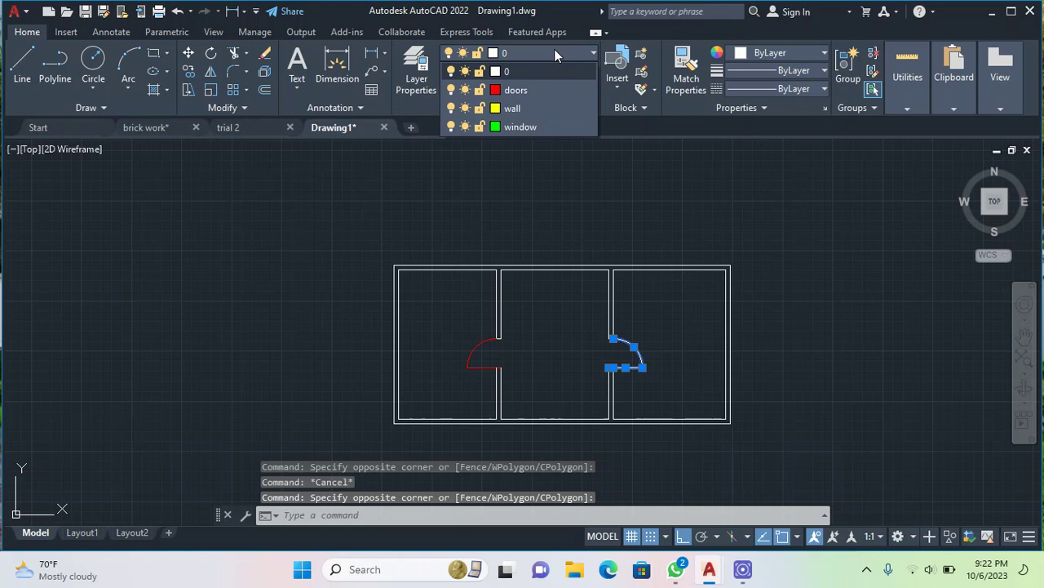
pyautogui.click(535, 89)
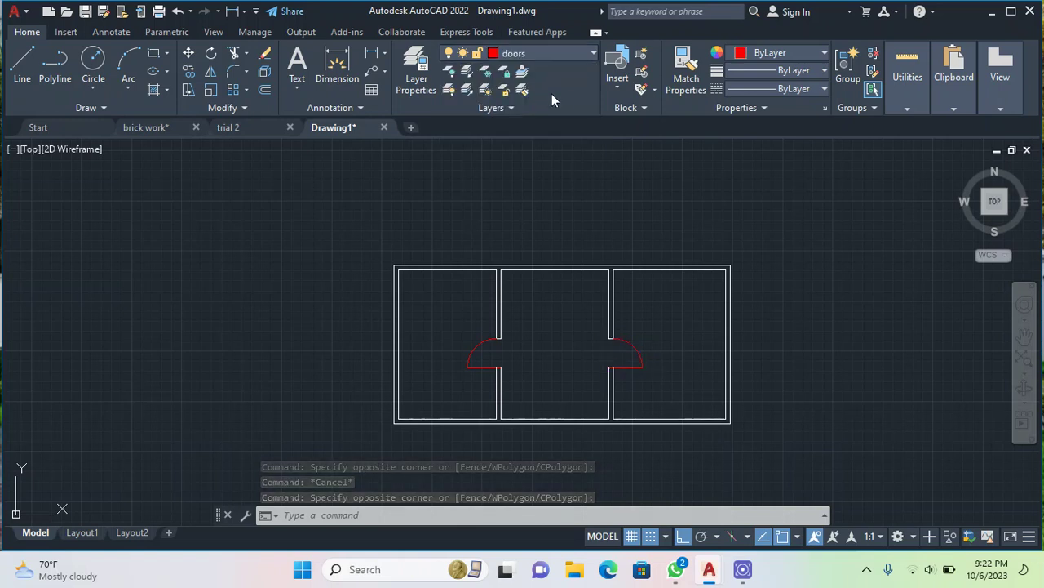
pyautogui.press('Escape')
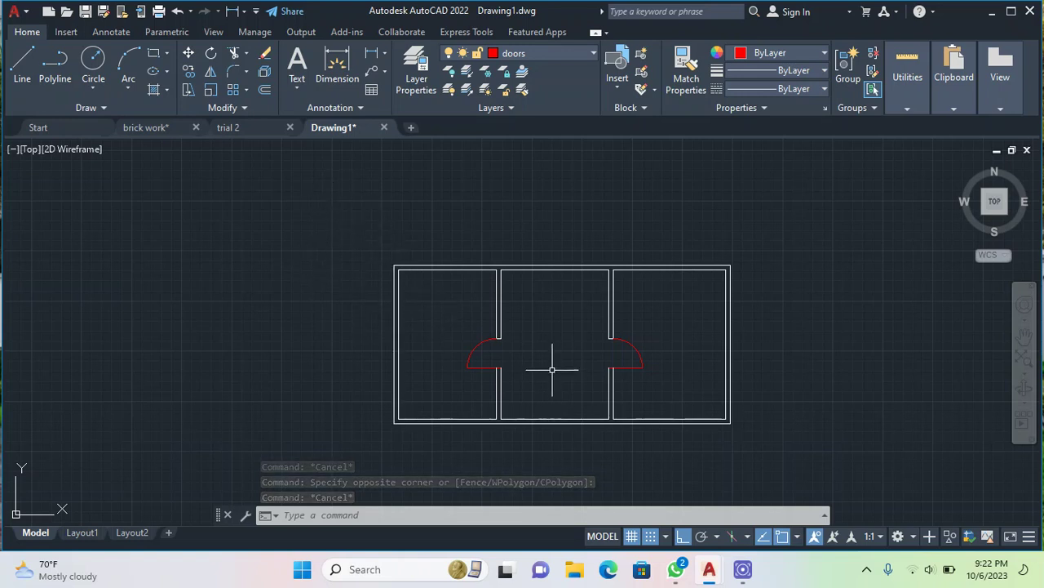
# Step: Make window the current layer with nothing selected
pyautogui.scroll(4, 547, 370)
pyautogui.scroll(-3, 548, 371)
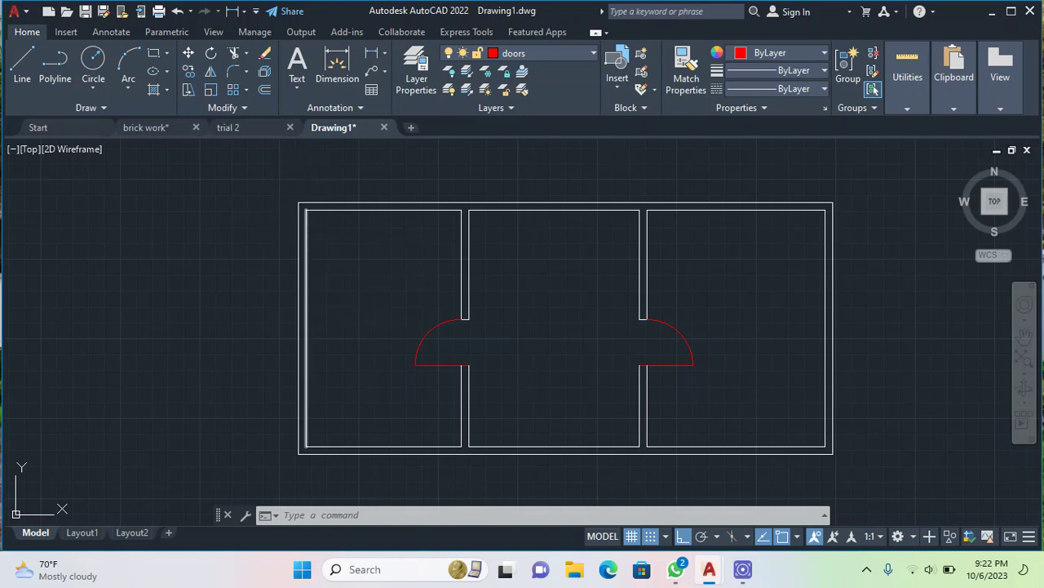
pyautogui.press('Escape')
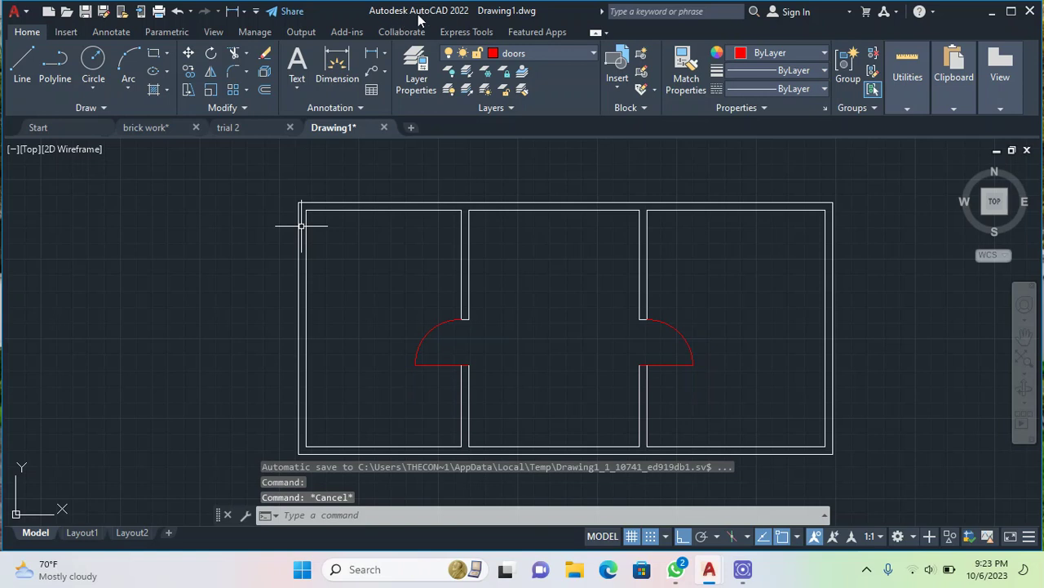
pyautogui.press('Escape')
pyautogui.press('Escape')
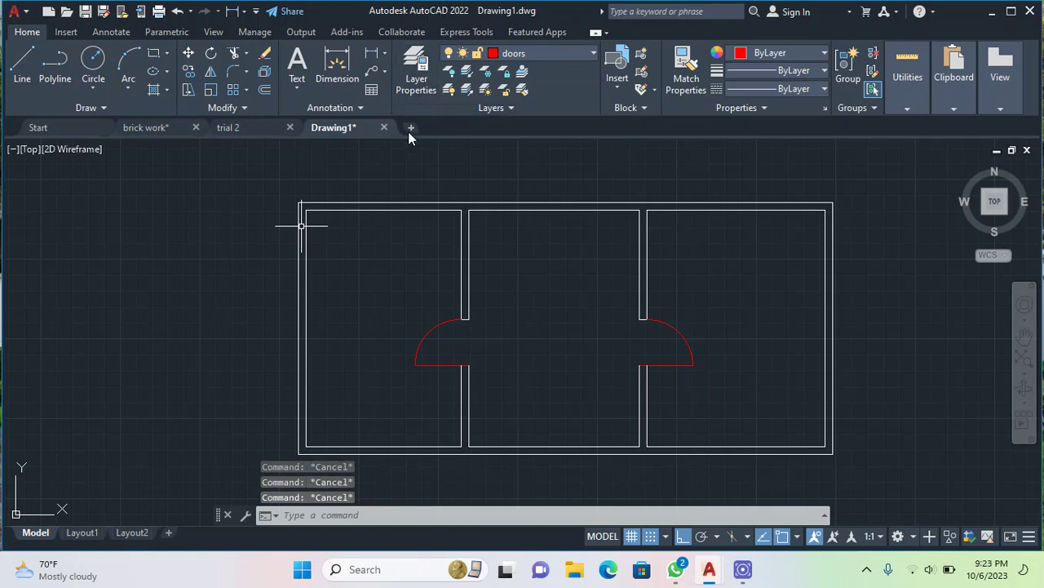
pyautogui.click(562, 56)
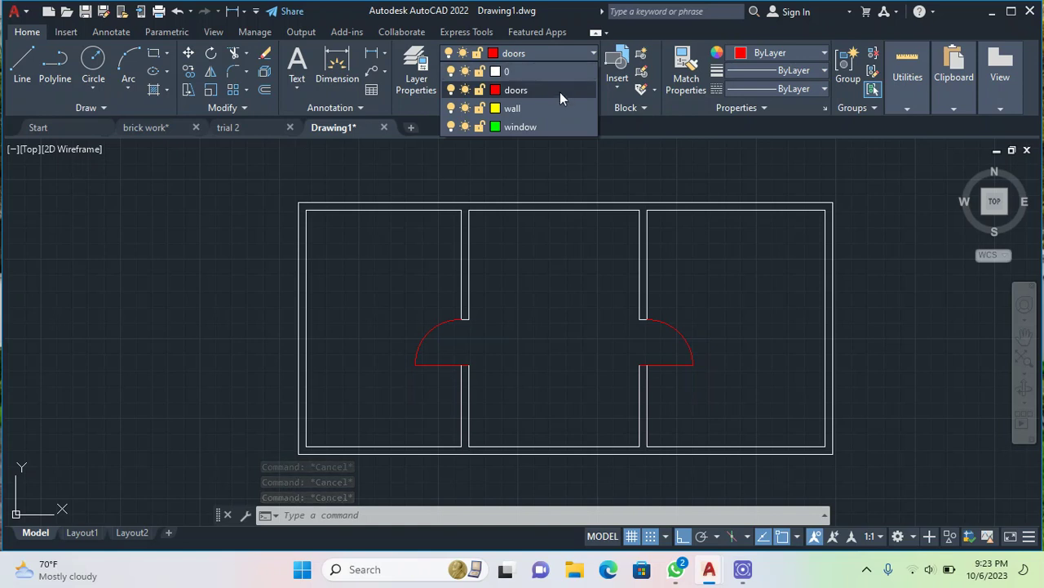
pyautogui.click(554, 127)
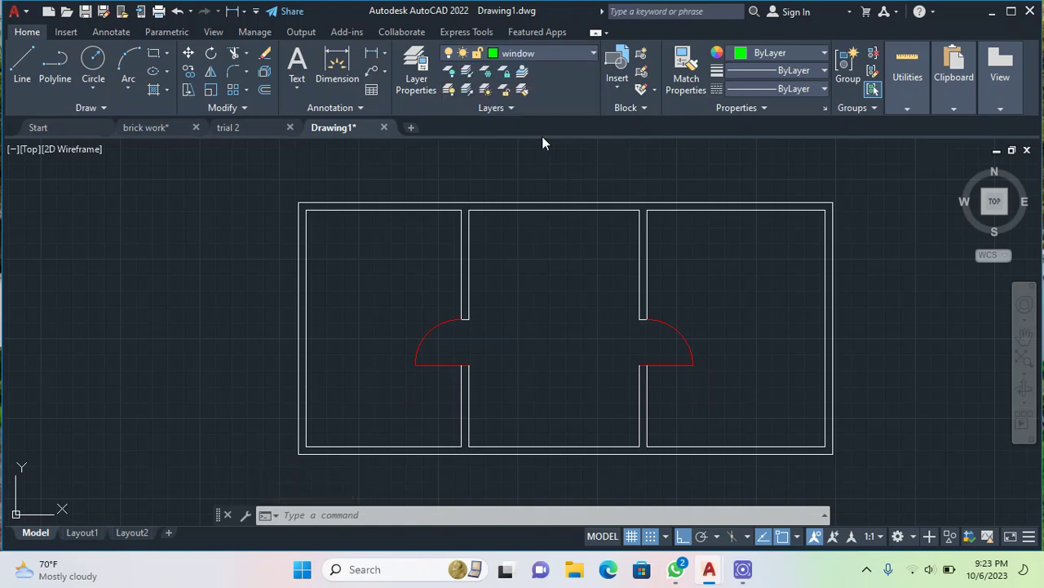
# Step: Offset the left outer wall line 1200 into the left room, and offset that copy another 1200 in the same direction
pyautogui.write('o')
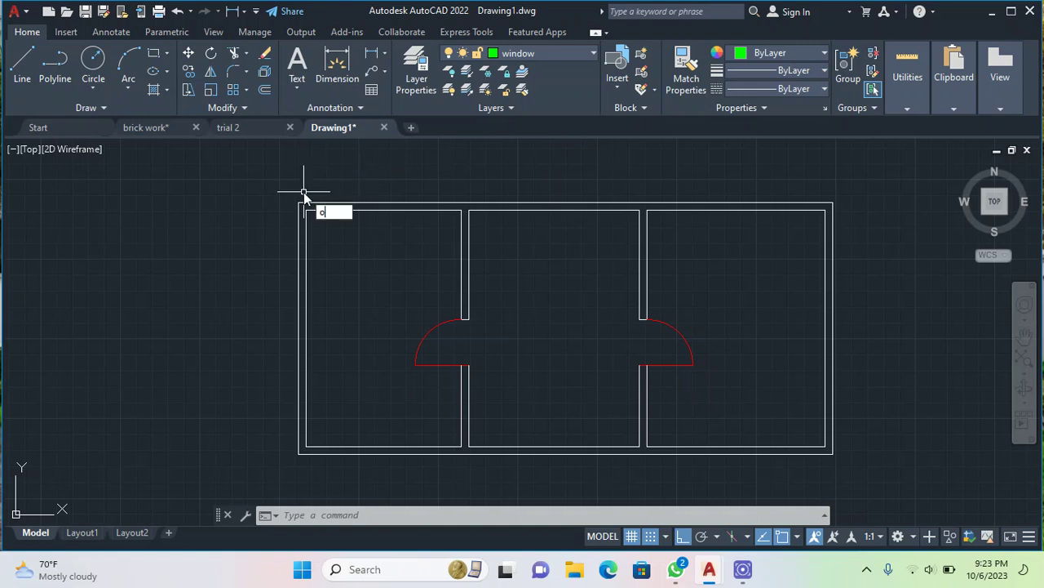
pyautogui.write('ffse')
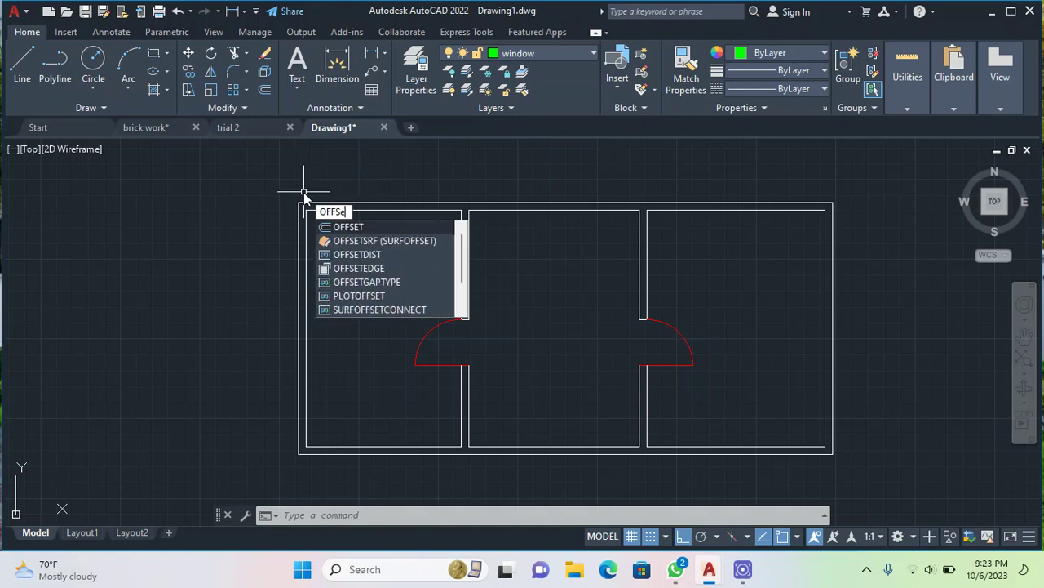
pyautogui.press('Return')
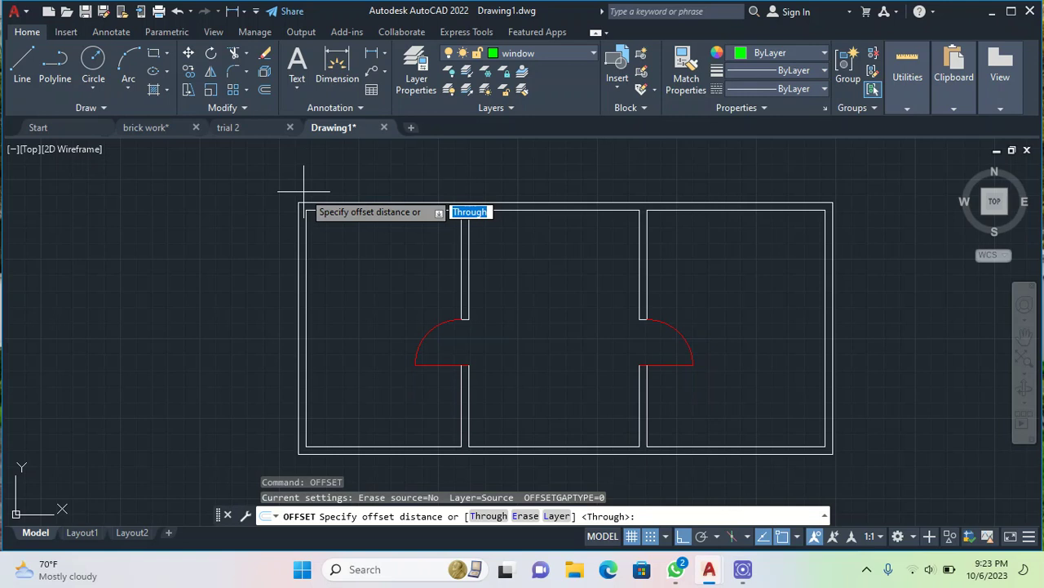
pyautogui.write('1200')
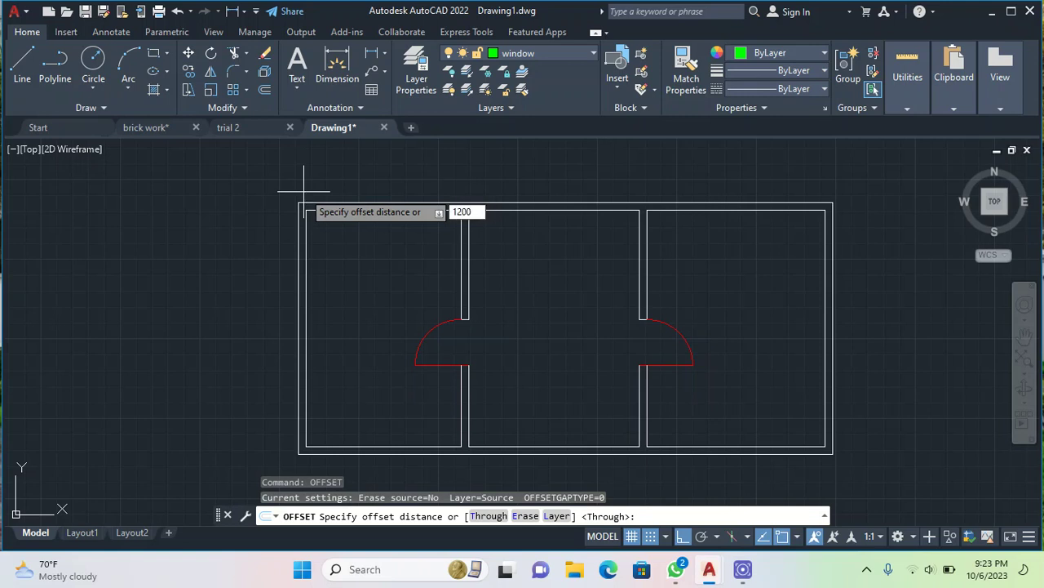
pyautogui.press('Return')
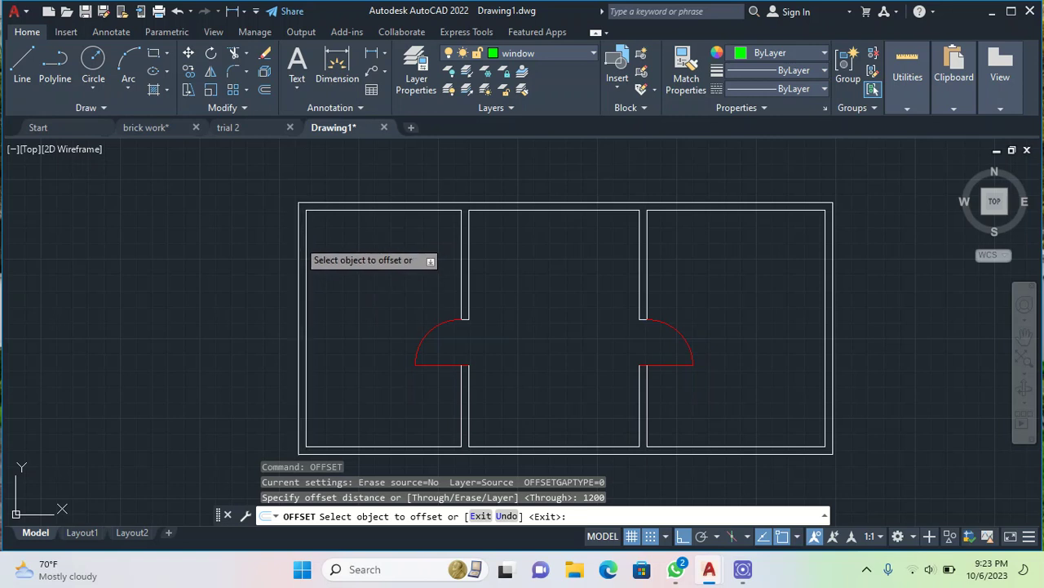
pyautogui.click(300, 241)
pyautogui.click(372, 246)
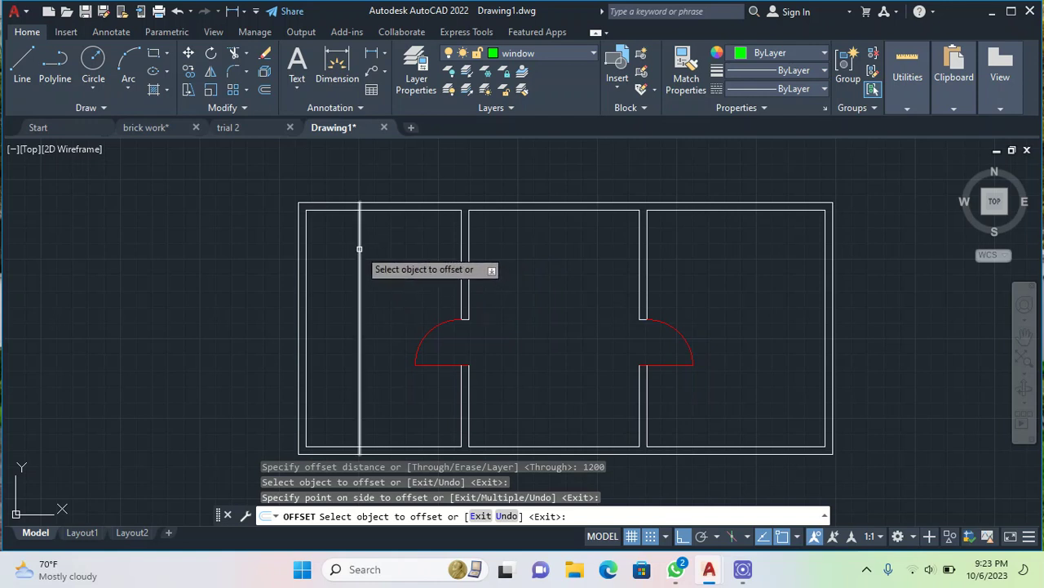
pyautogui.click(359, 248)
pyautogui.click(428, 253)
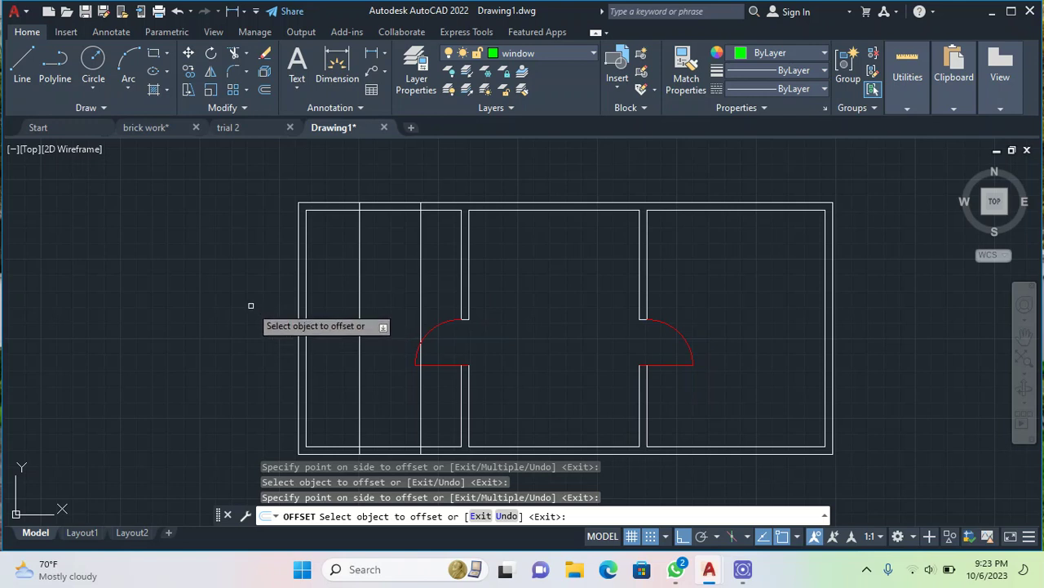
pyautogui.press('Escape')
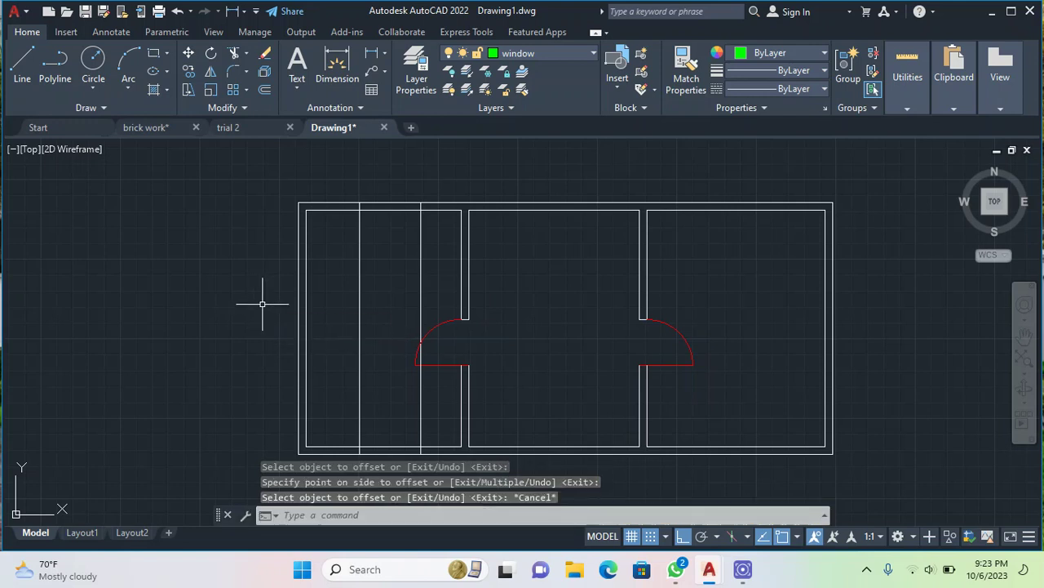
# Step: Trim the first offset line between the inner walls and the second one from the top inner wall to the door arc
pyautogui.click(235, 54)
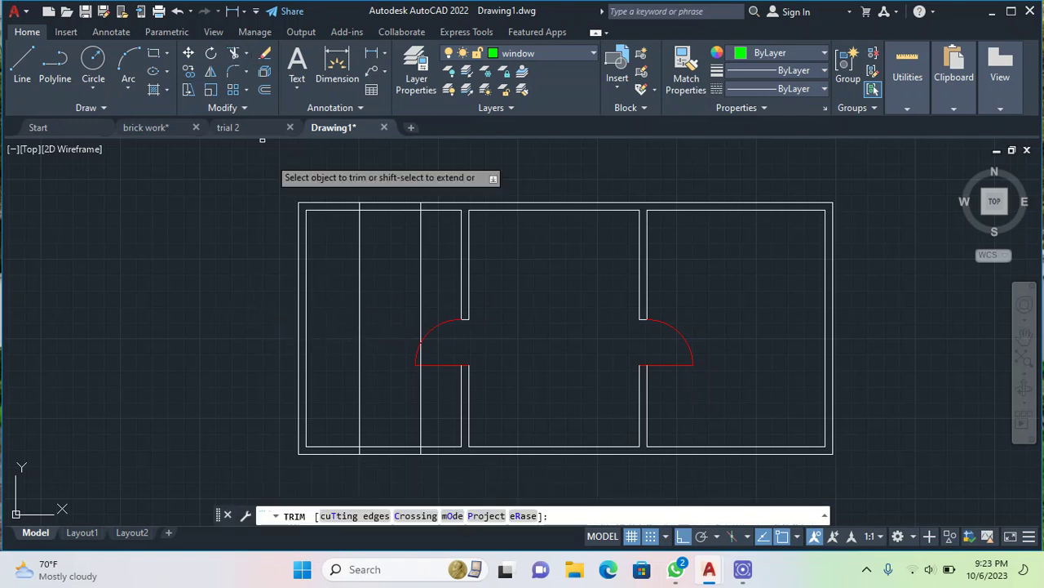
pyautogui.click(359, 298)
pyautogui.click(421, 296)
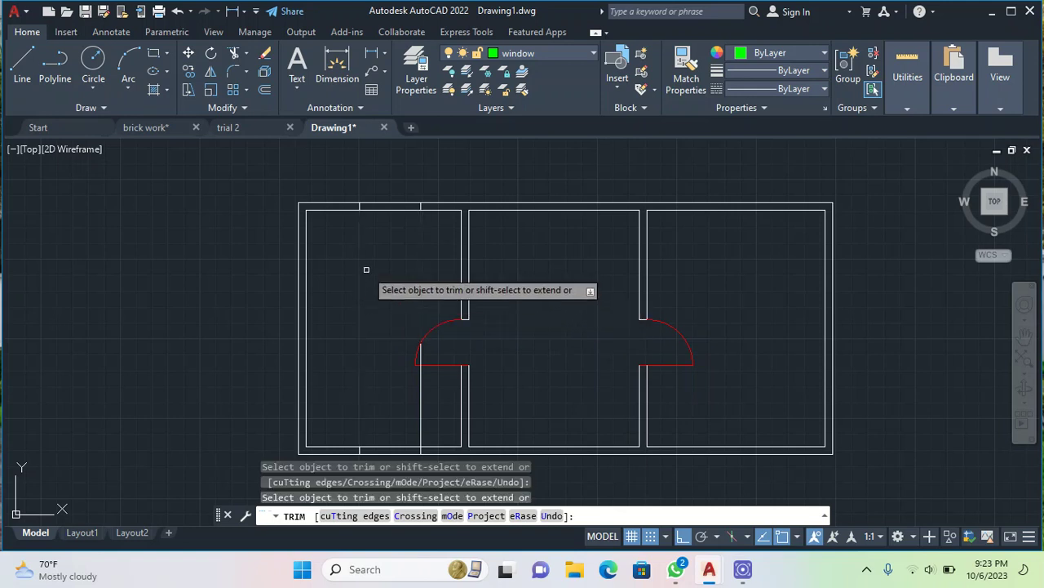
pyautogui.press('Escape')
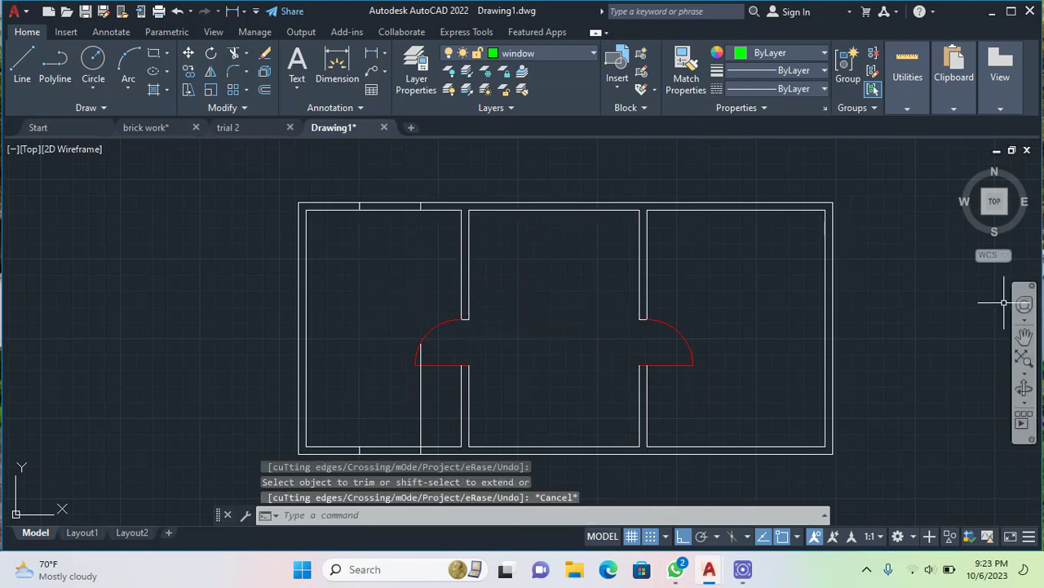
# Step: Close the layer properties manager covering the left room's top wall
pyautogui.click(1025, 335)
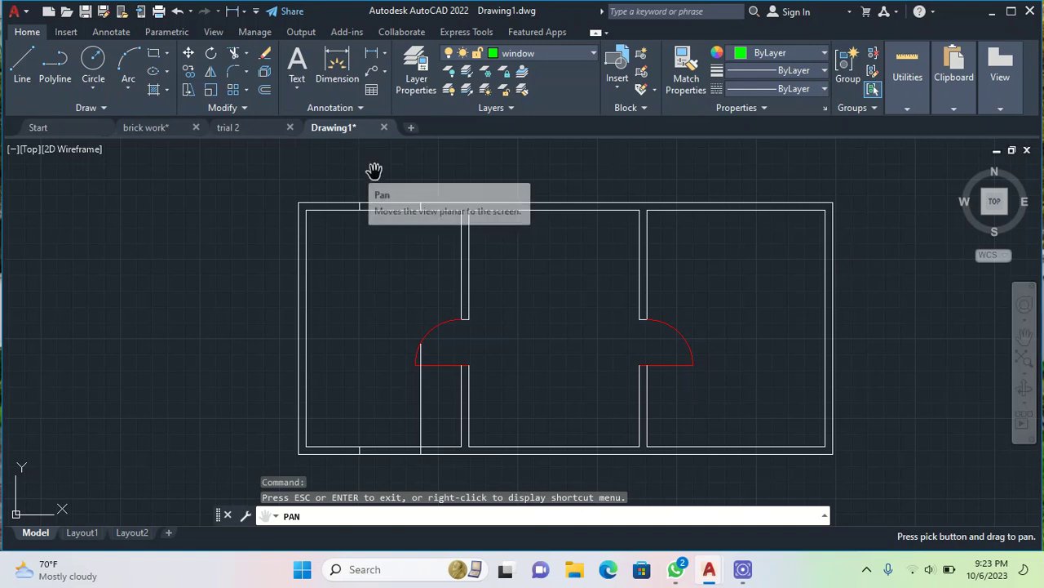
pyautogui.moveTo(374, 171); pyautogui.dragTo(450, 306)
pyautogui.scroll(4, 446, 311)
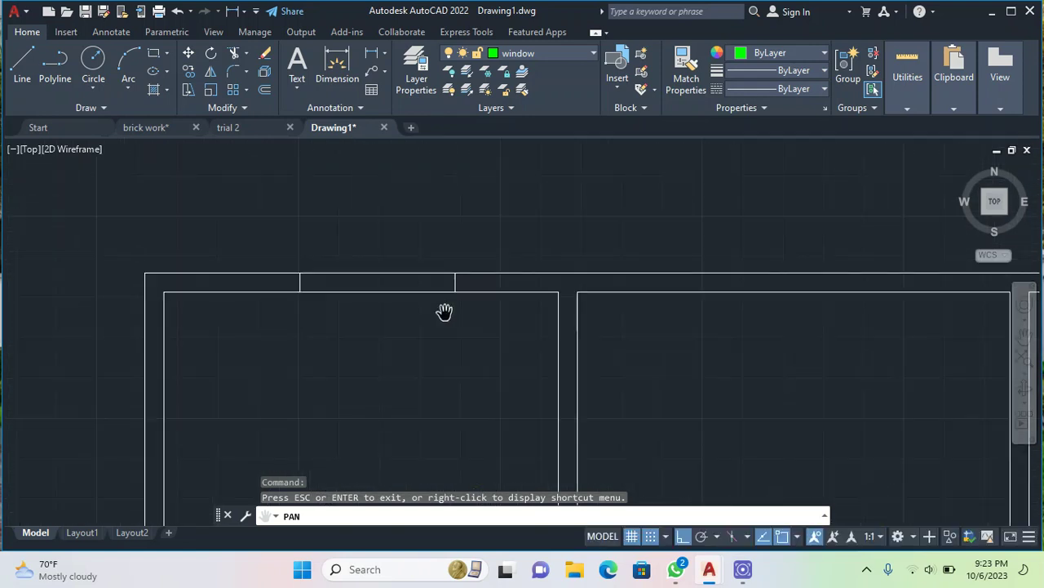
pyautogui.scroll(2, 384, 302)
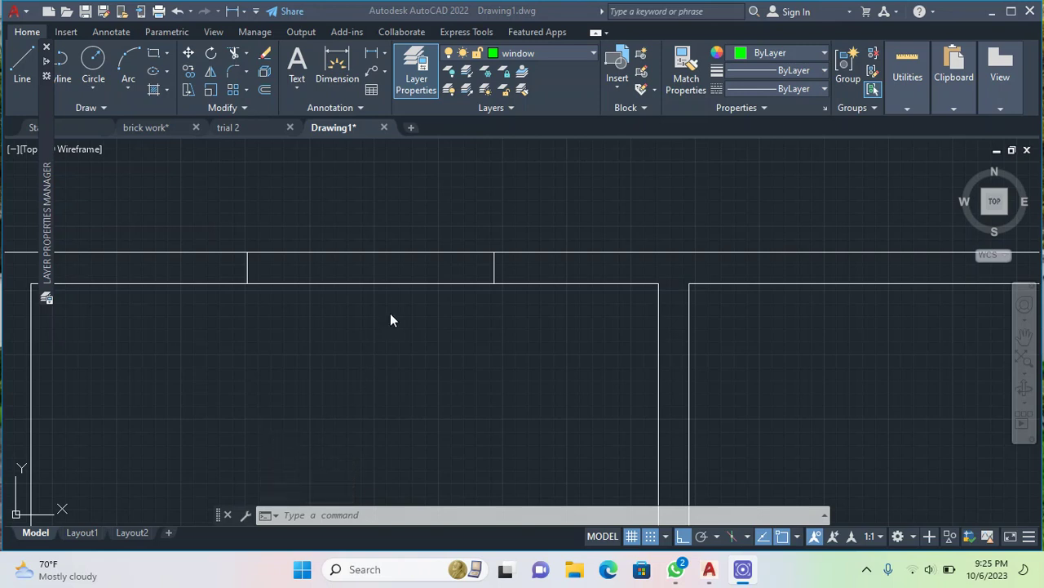
pyautogui.click(47, 49)
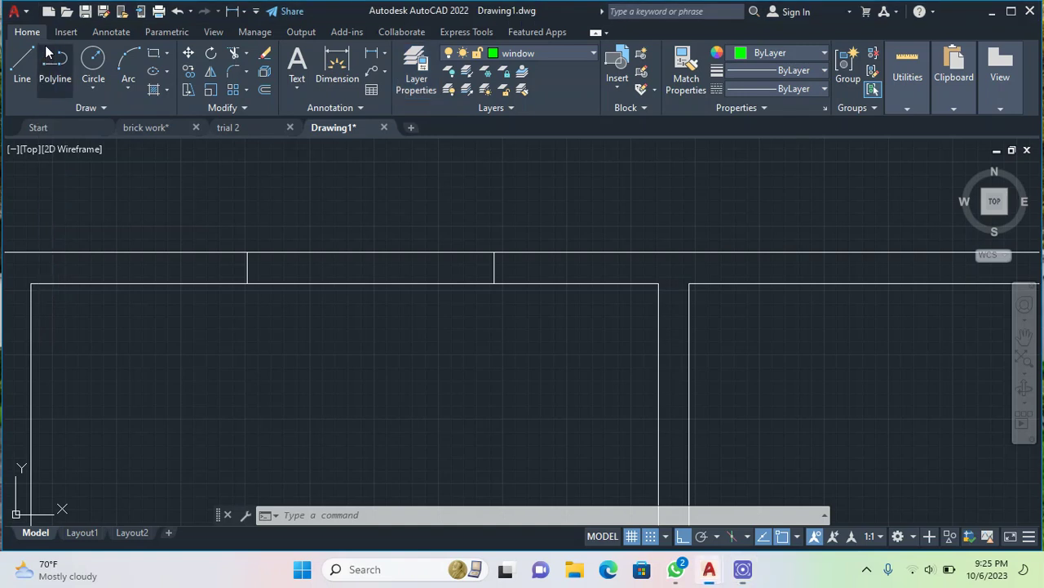
# Step: Offset the left room's top inner wall line 50 into the wall thickness, and offset that copy another 50 outward
pyautogui.write('off')
pyautogui.click(300, 361)
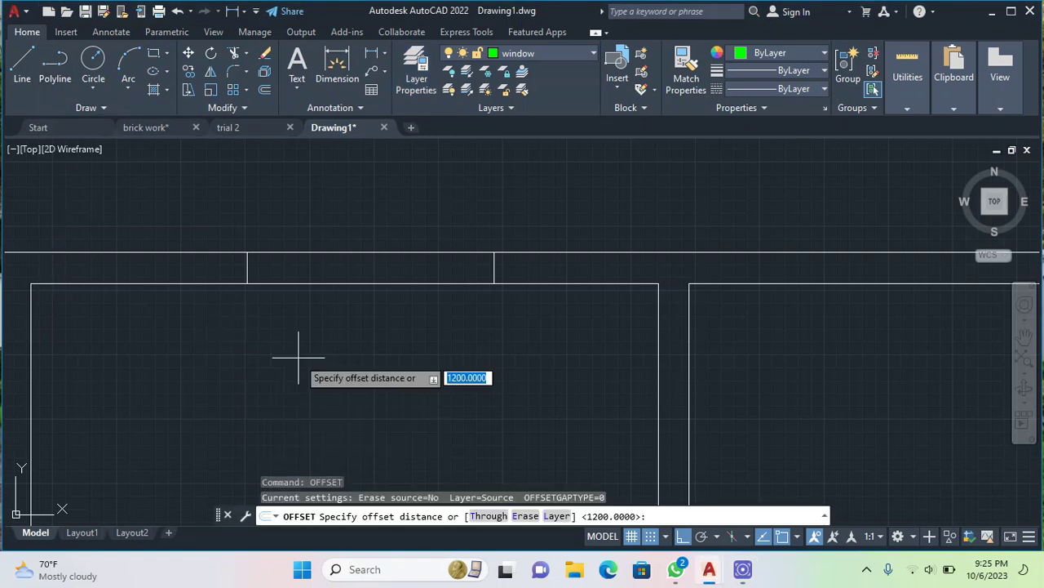
pyautogui.write('5')
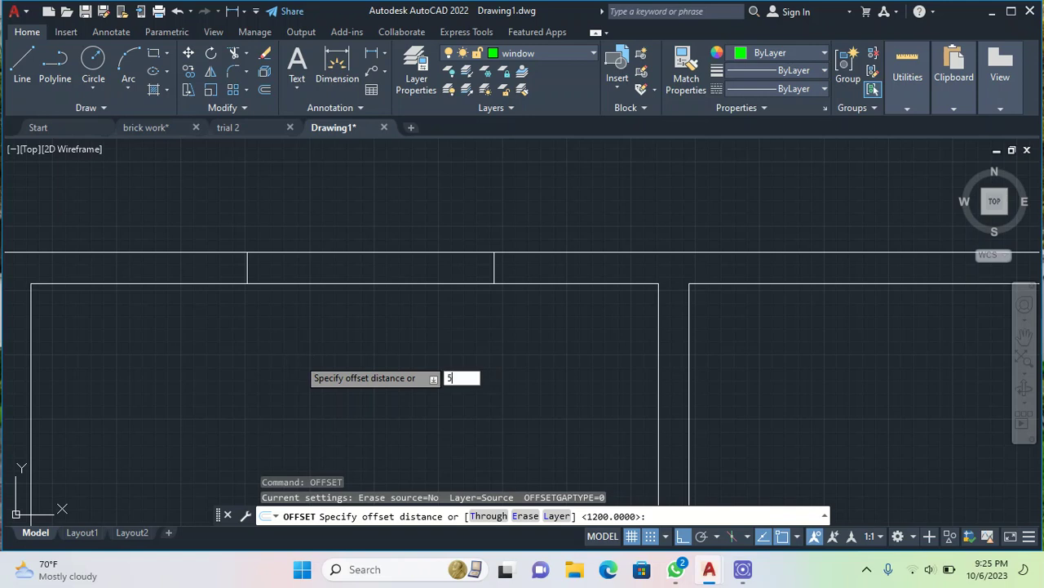
pyautogui.write('0')
pyautogui.press('Return')
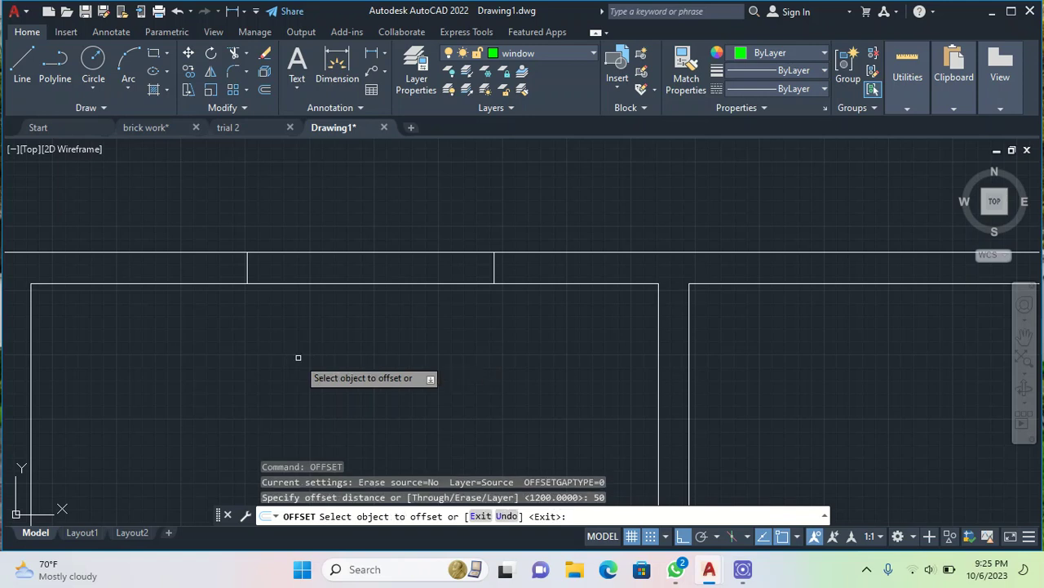
pyautogui.click(363, 283)
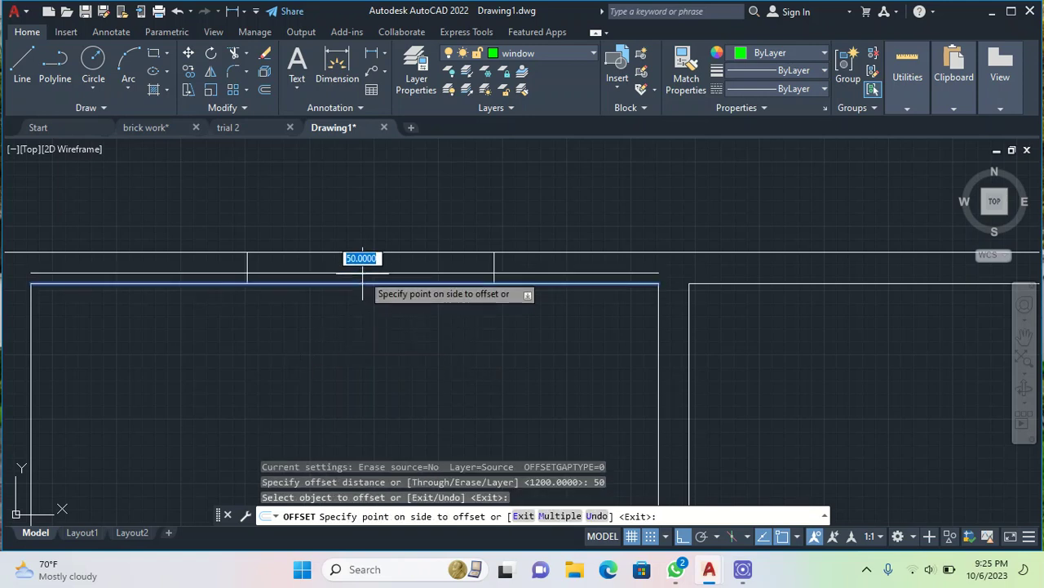
pyautogui.click(363, 265)
pyautogui.click(362, 273)
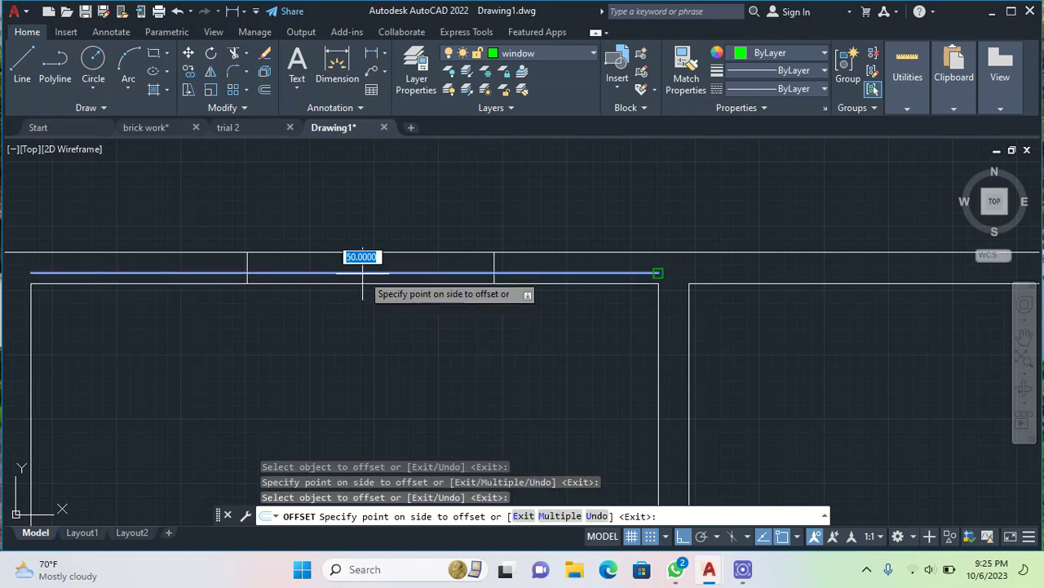
pyautogui.click(361, 239)
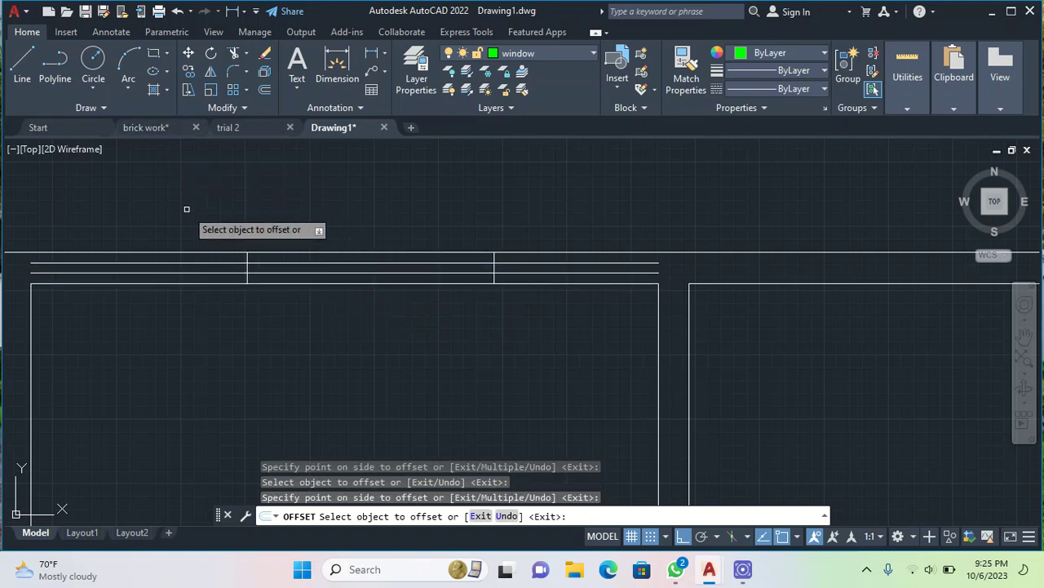
# Step: Trim both offset lines outside the window opening so they run only between its two side lines
pyautogui.click(233, 54)
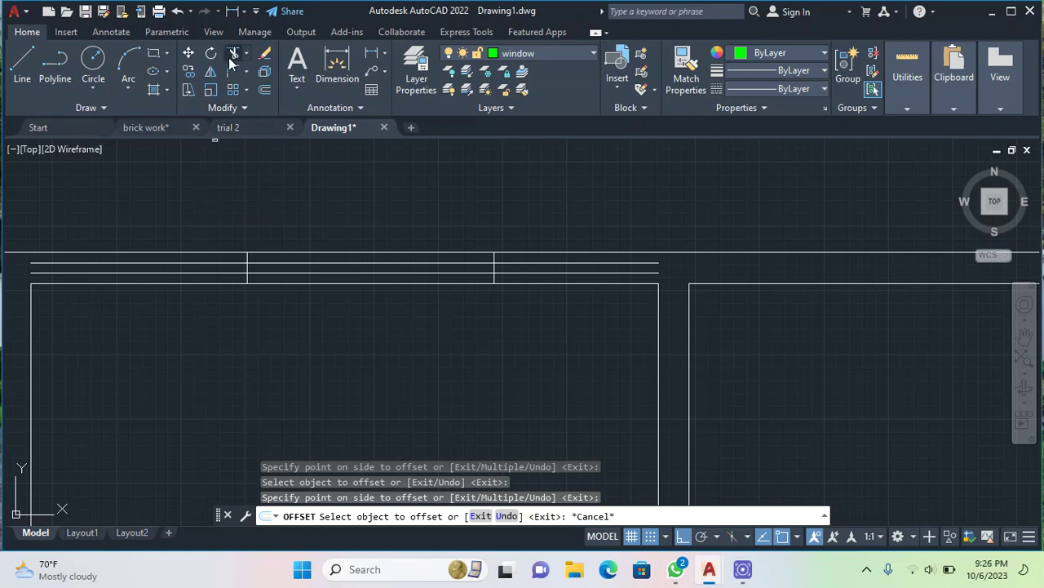
pyautogui.click(161, 262)
pyautogui.click(164, 271)
pyautogui.click(535, 263)
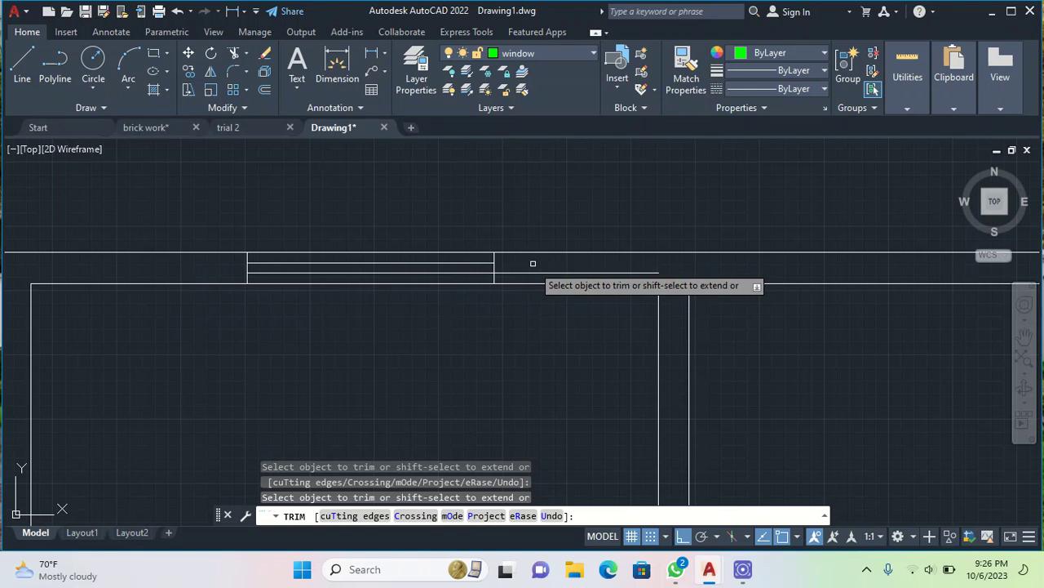
pyautogui.click(533, 272)
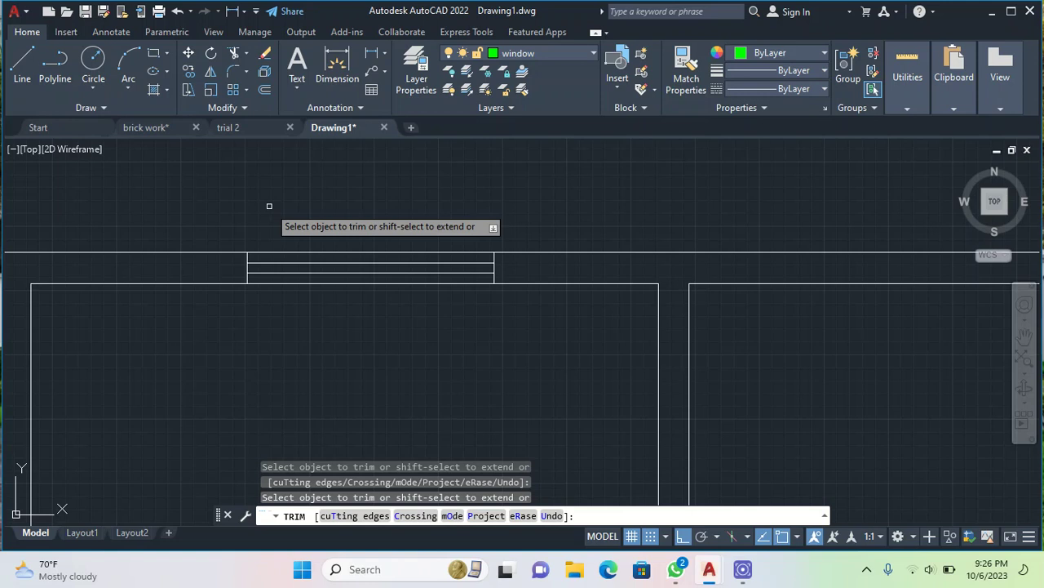
pyautogui.scroll(-2, 347, 326)
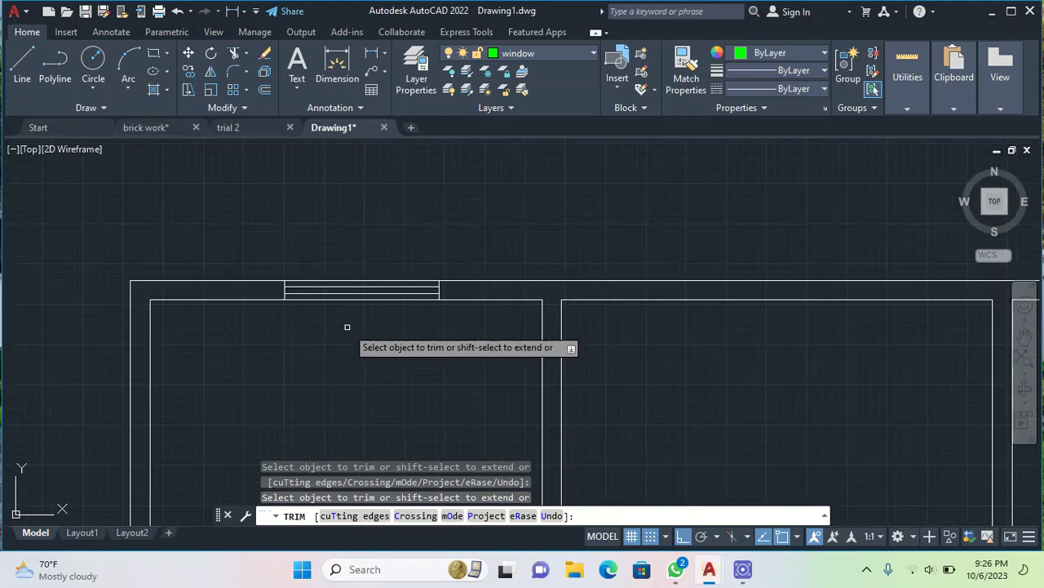
pyautogui.scroll(2, 347, 326)
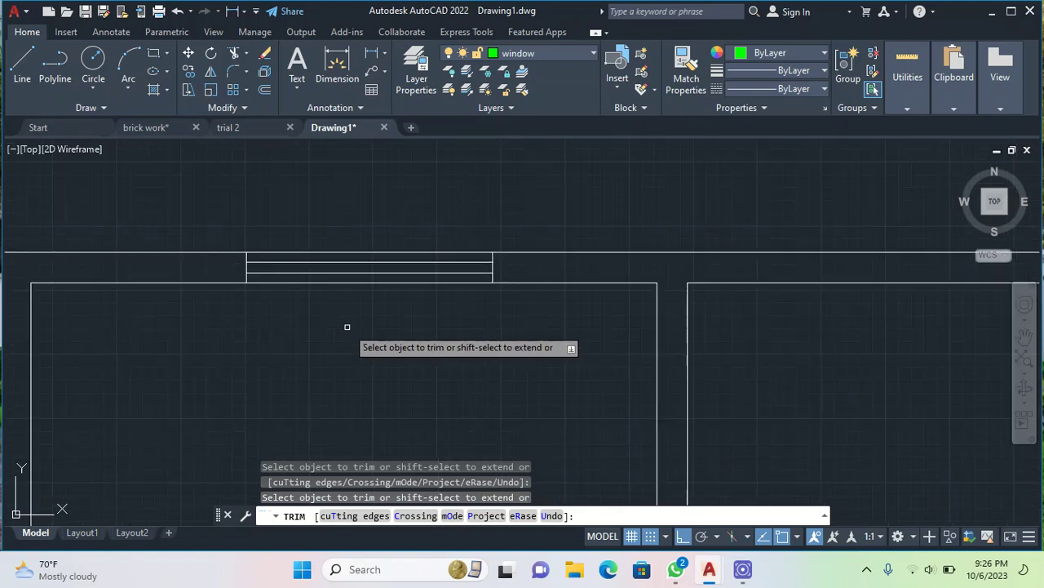
pyautogui.press('Escape')
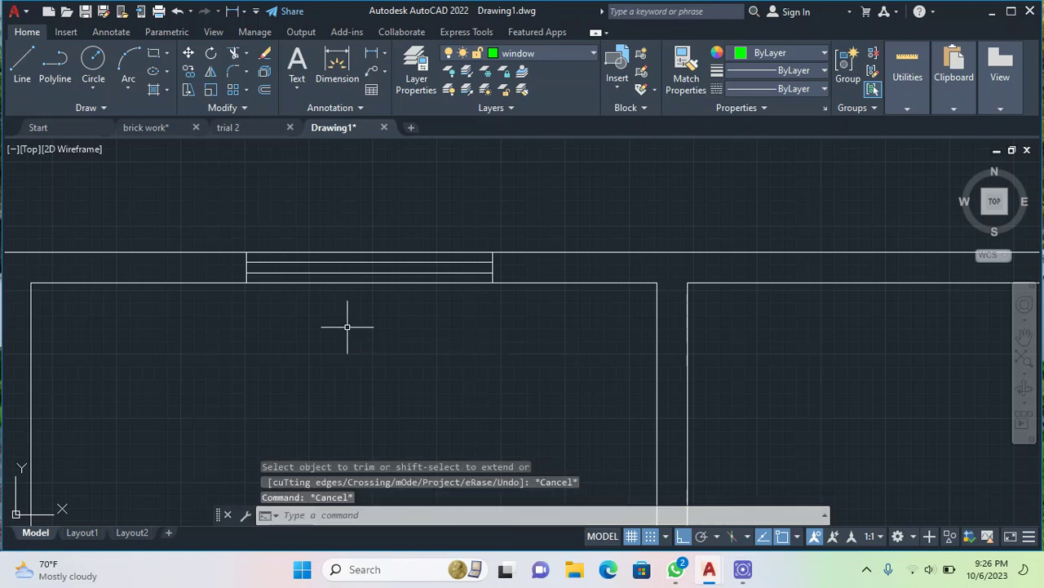
# Step: Offset the top outer wall line 50 outward, above the window
pyautogui.write('of')
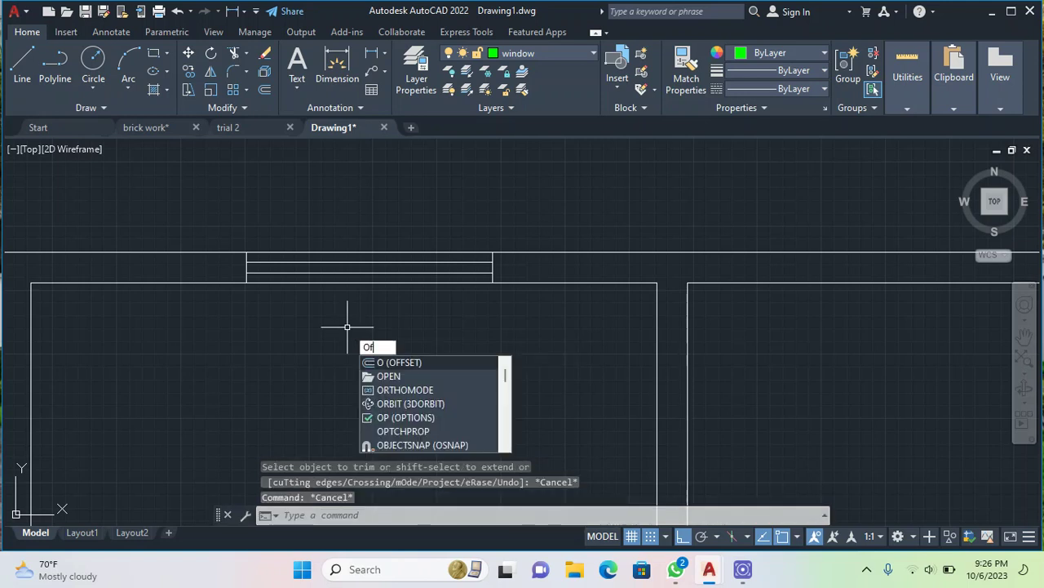
pyautogui.write('f')
pyautogui.press('Return')
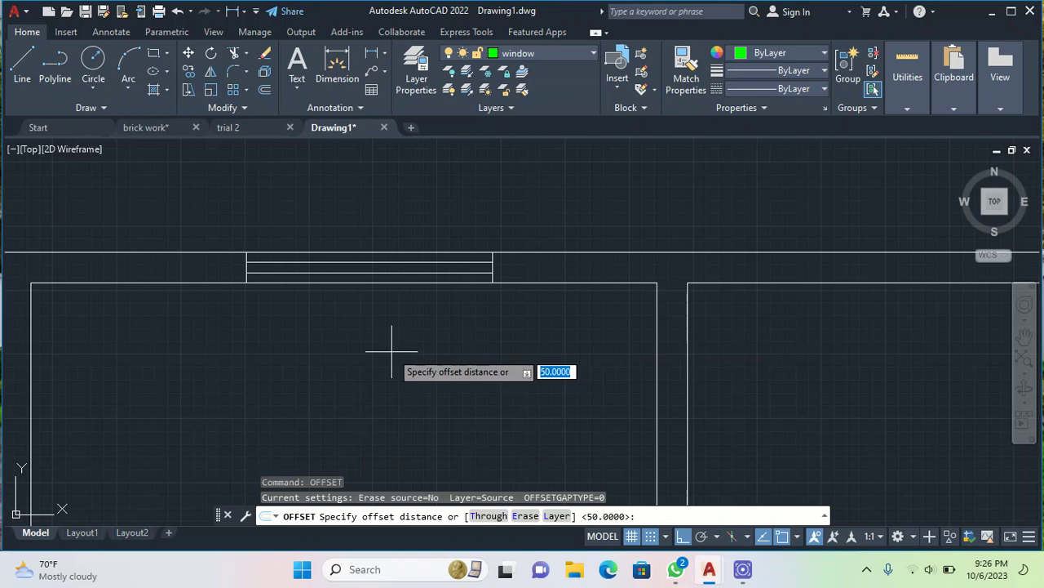
pyautogui.press('Return')
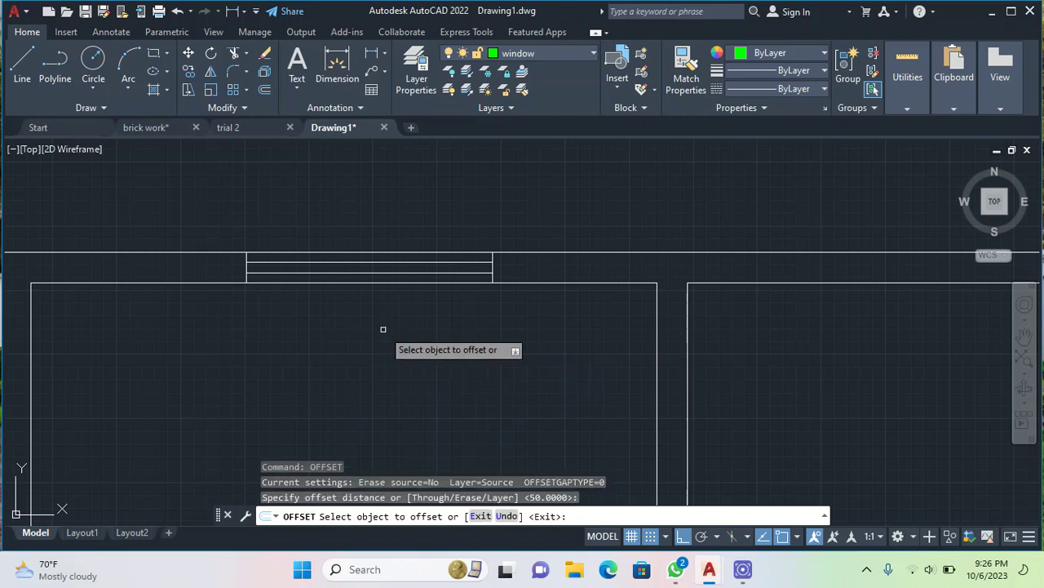
pyautogui.click(372, 252)
pyautogui.click(373, 221)
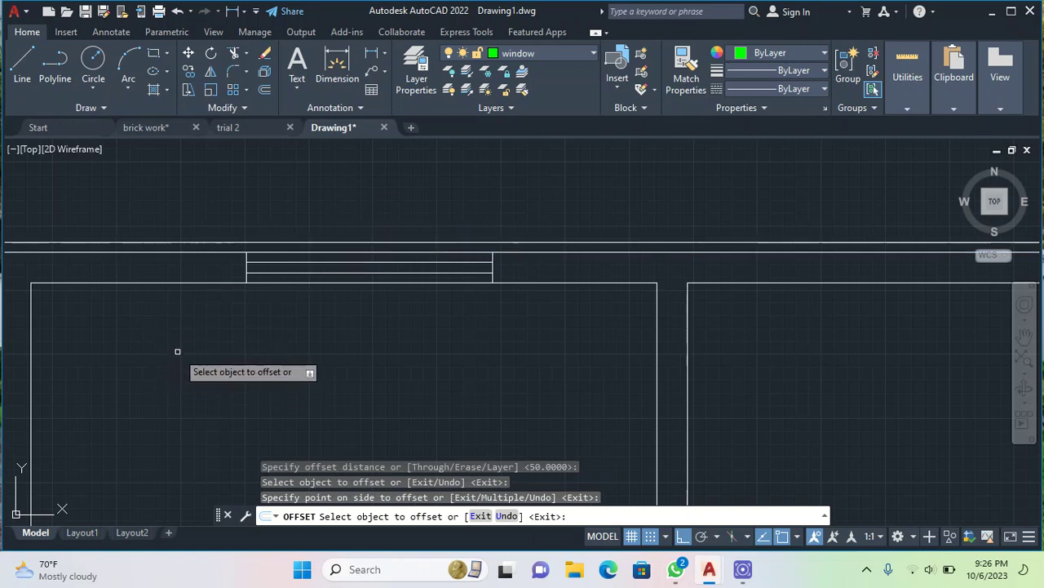
# Step: Offset the window's left side line 25 outward to the left and its right side line 50 outward to the right
pyautogui.scroll(2, 197, 274)
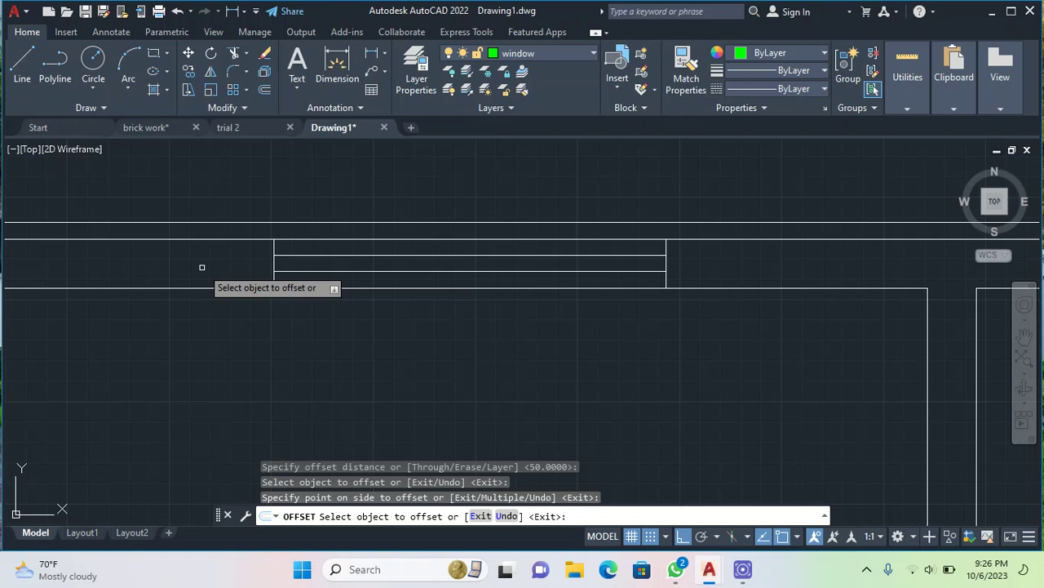
pyautogui.click(274, 266)
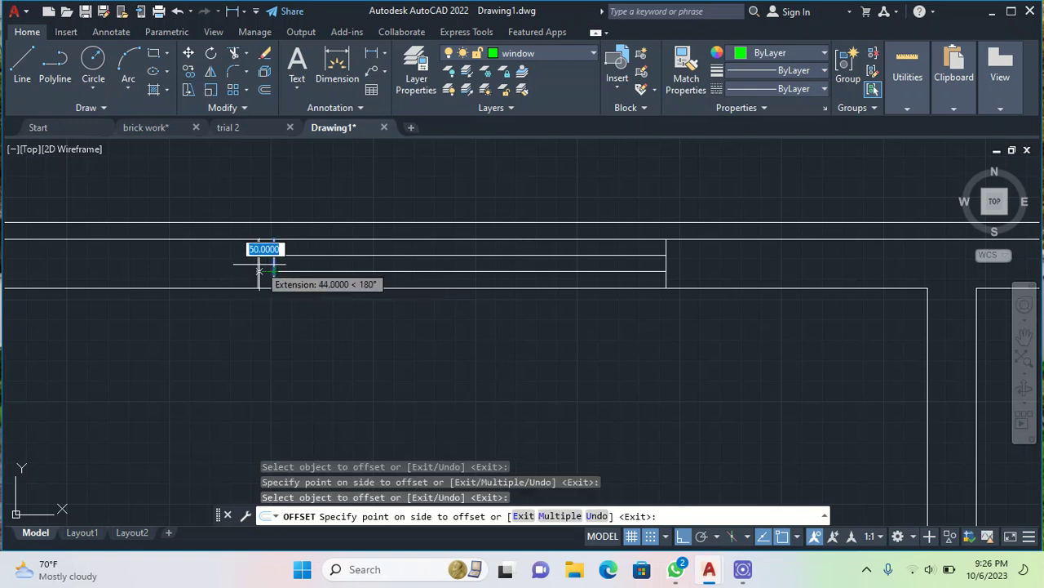
pyautogui.write('25')
pyautogui.press('Return')
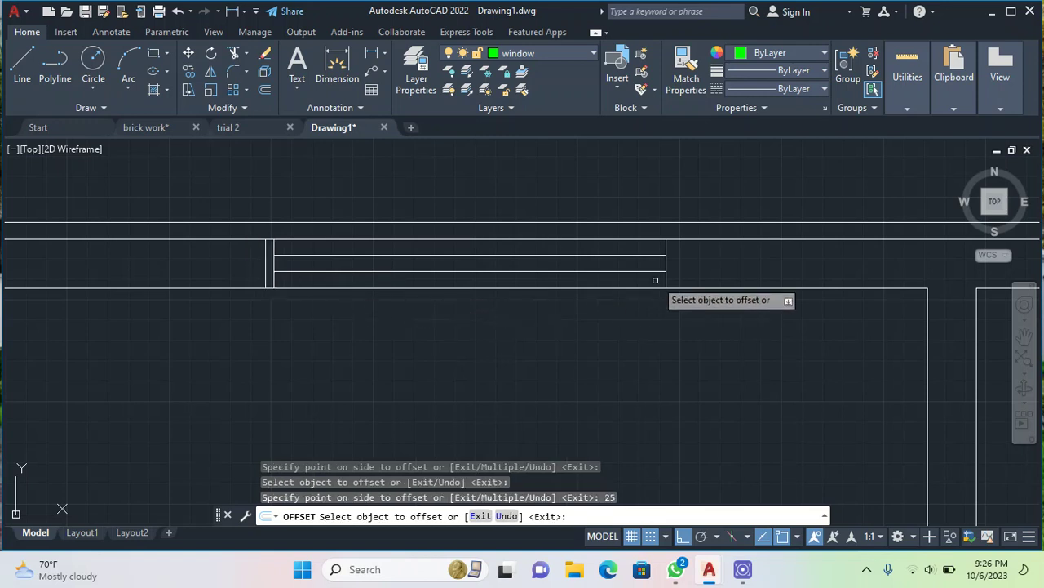
pyautogui.click(666, 255)
pyautogui.click(699, 263)
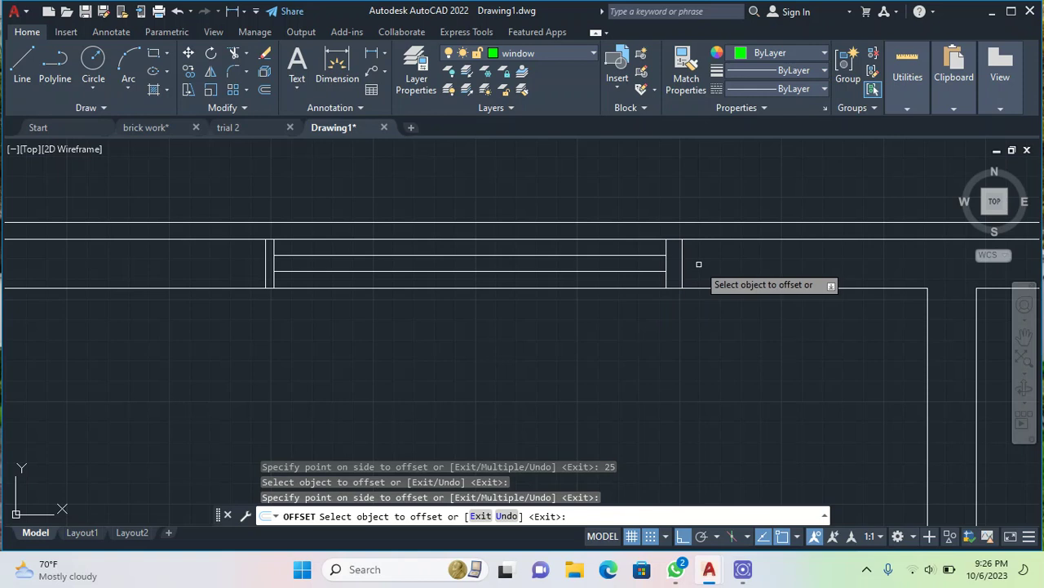
pyautogui.press('Escape')
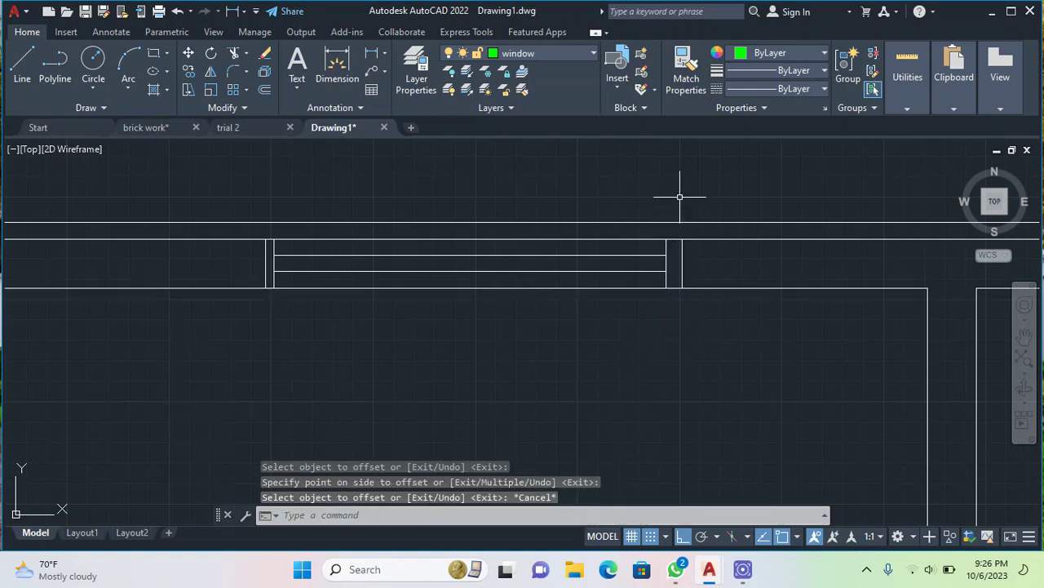
# Step: Stretch the upper ends of both offset side lines upward past the line above the outer wall
pyautogui.click(683, 273)
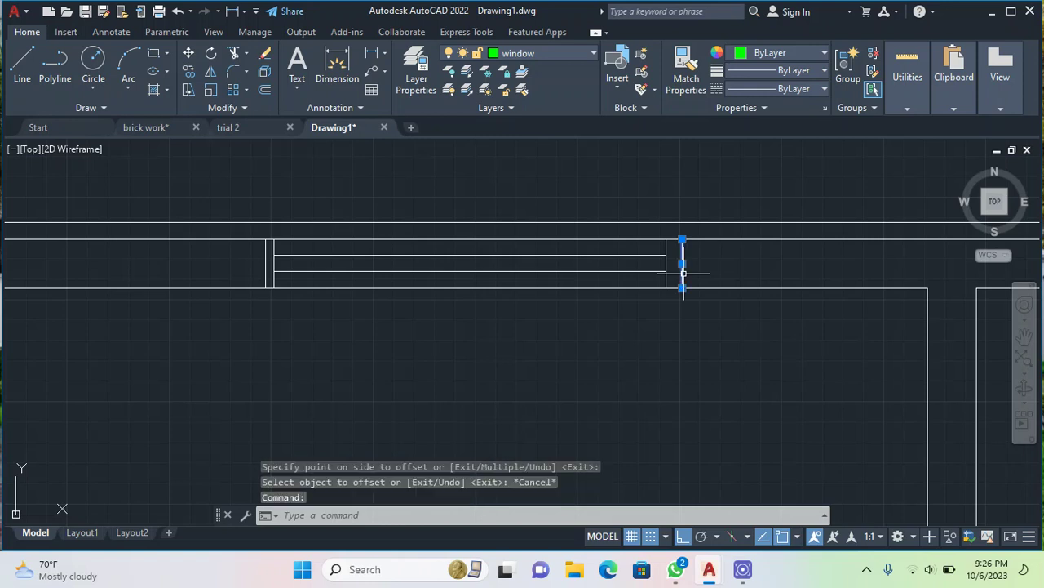
pyautogui.moveTo(683, 243)
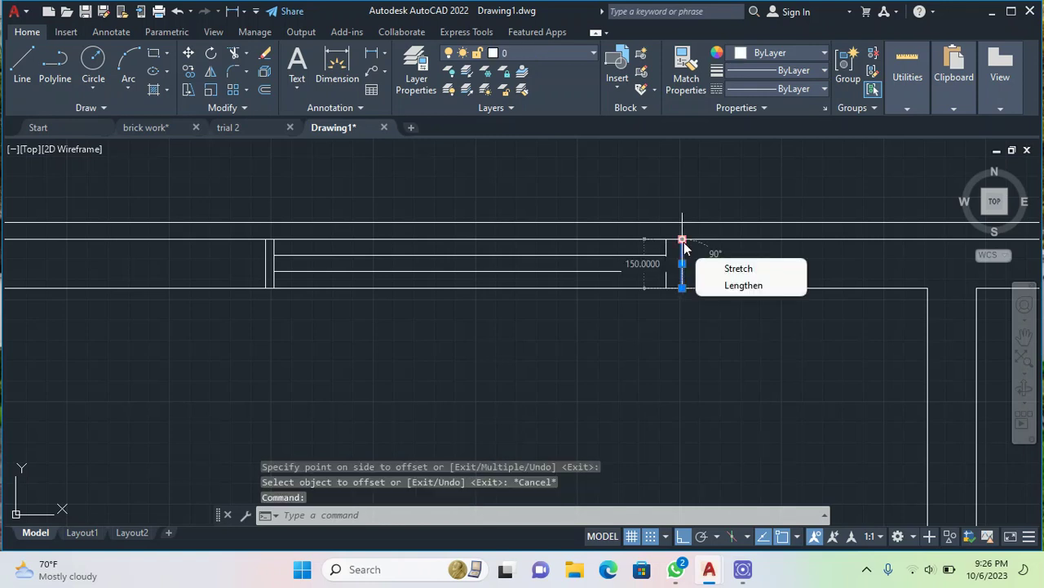
pyautogui.click(683, 242)
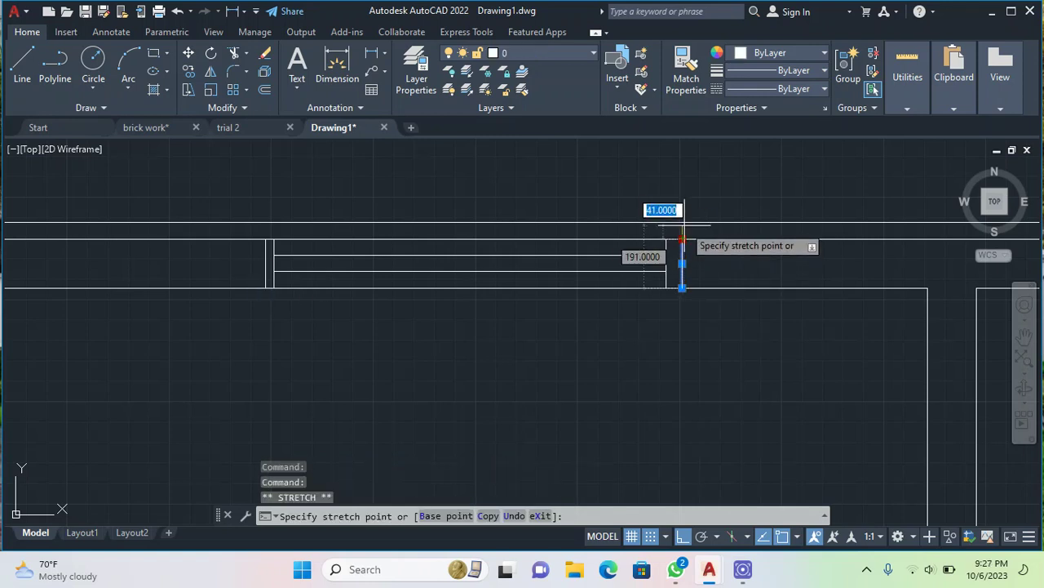
pyautogui.click(683, 211)
pyautogui.press('Escape')
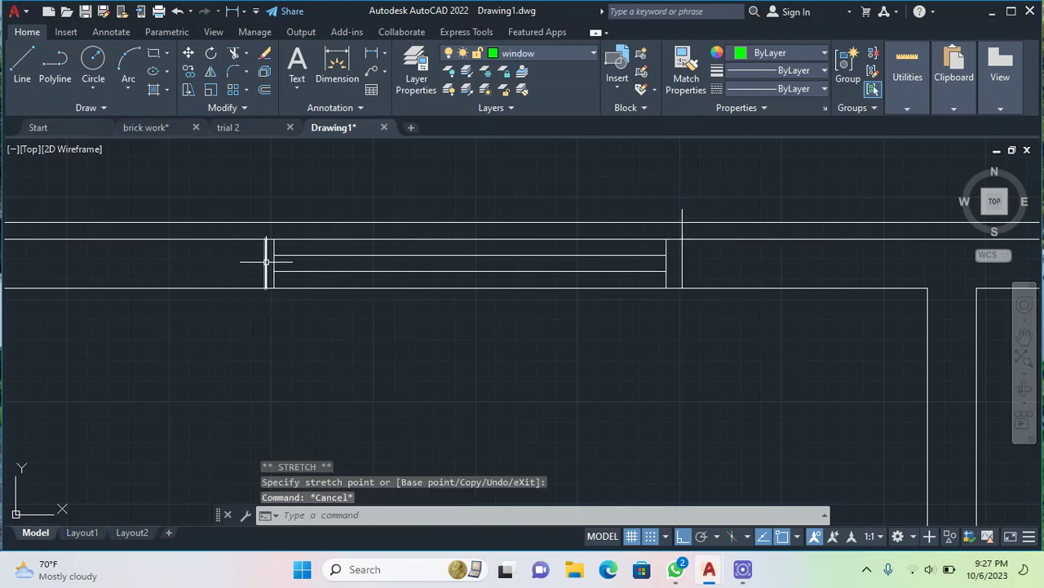
pyautogui.click(263, 266)
pyautogui.click(265, 239)
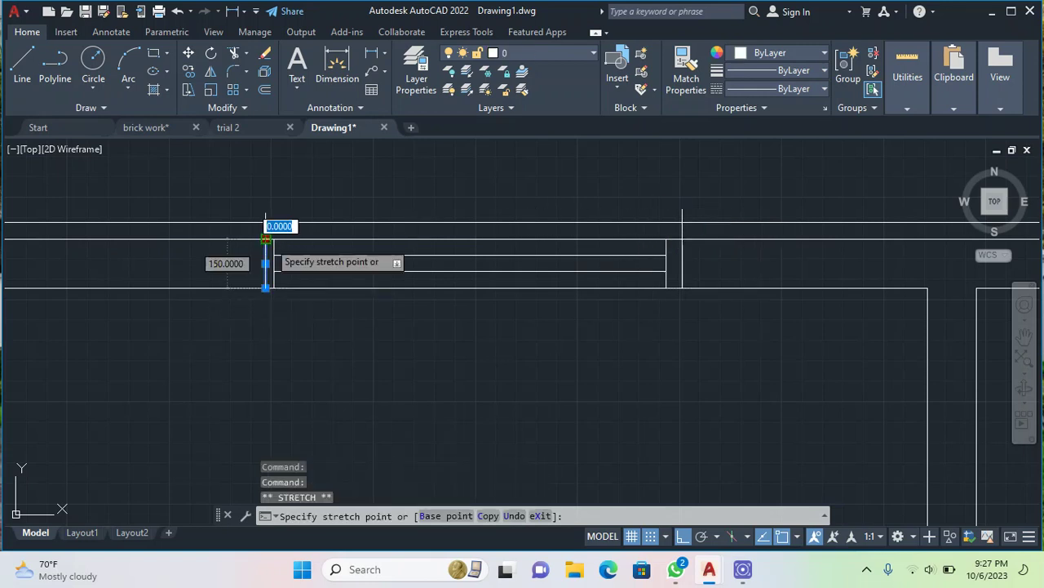
pyautogui.press('Escape')
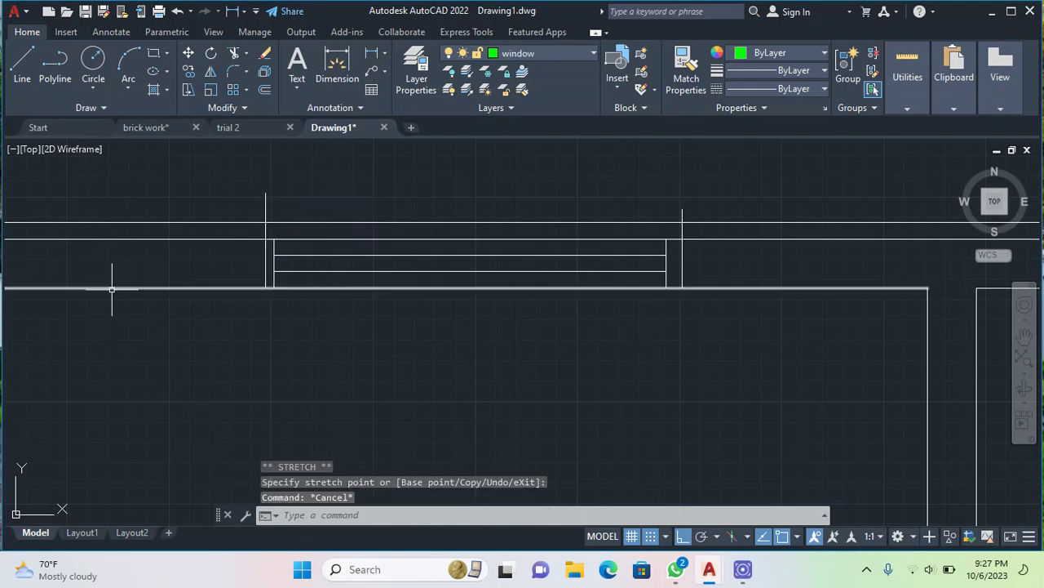
# Step: Trim the outer offset line beyond the window and the side lines' excess above it and within the wall, leaving a closed sill outline
pyautogui.click(233, 56)
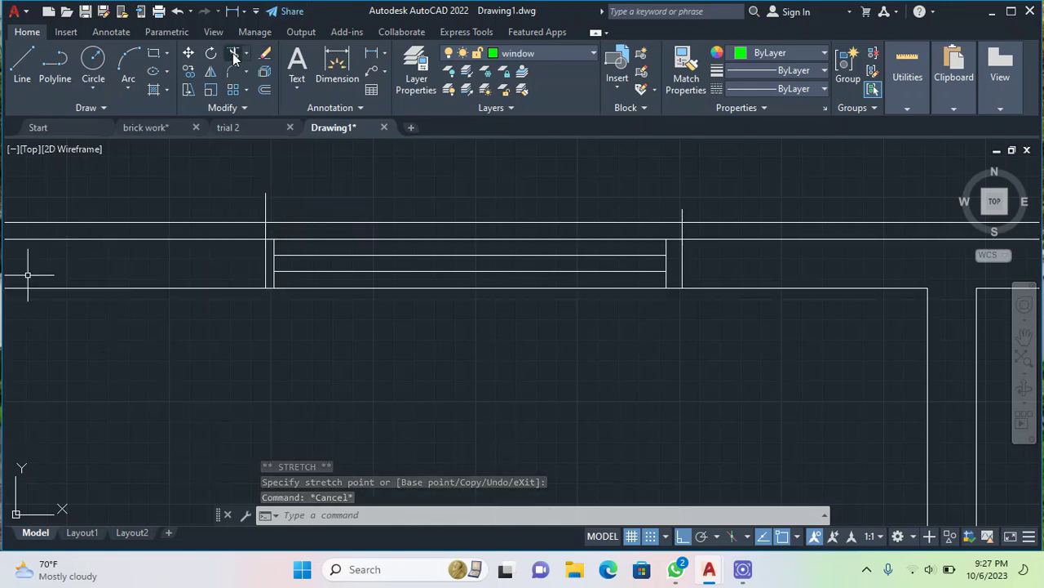
pyautogui.scroll(-2, 208, 201)
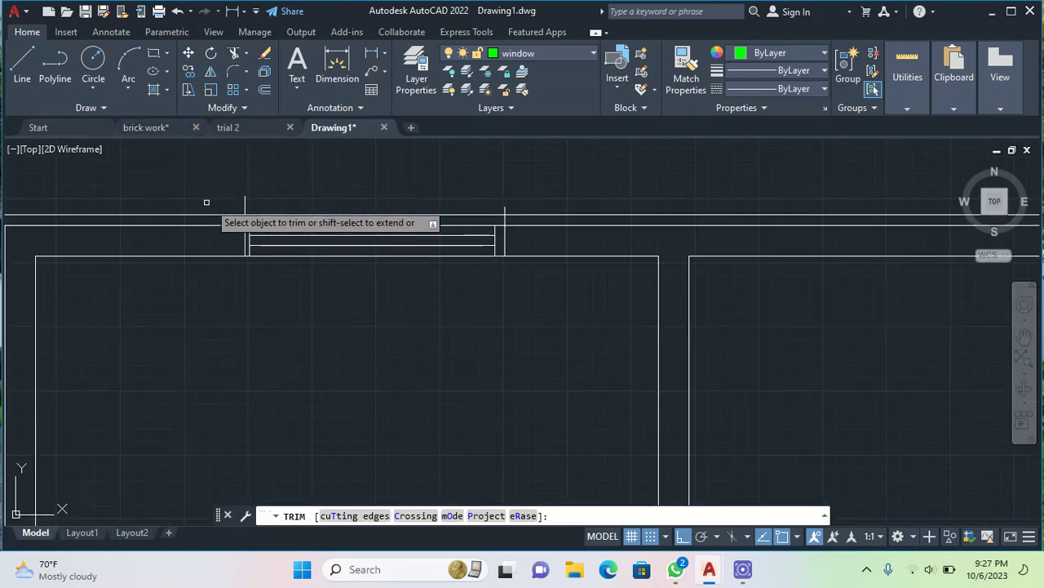
pyautogui.click(206, 214)
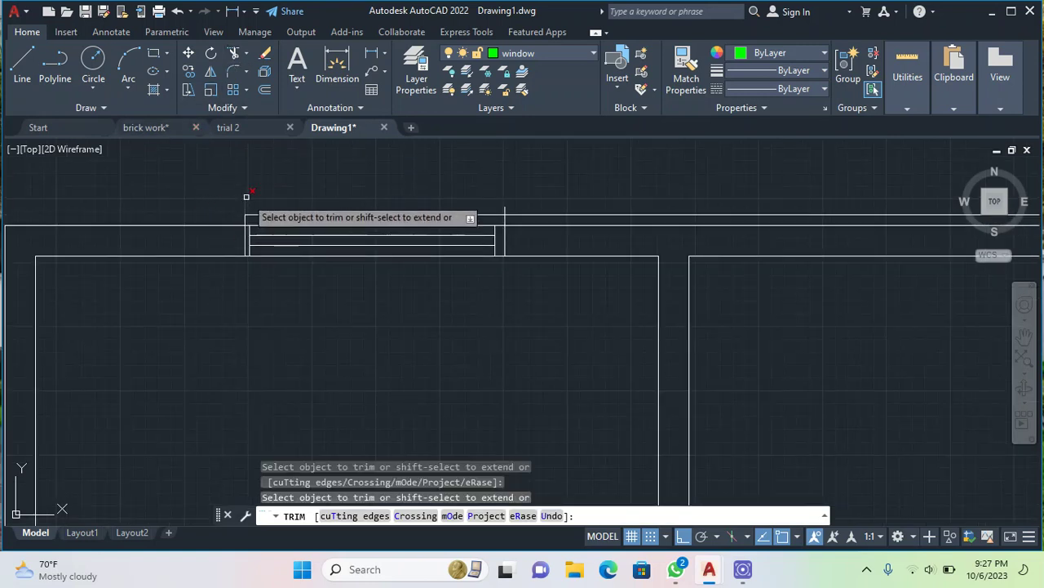
pyautogui.click(532, 214)
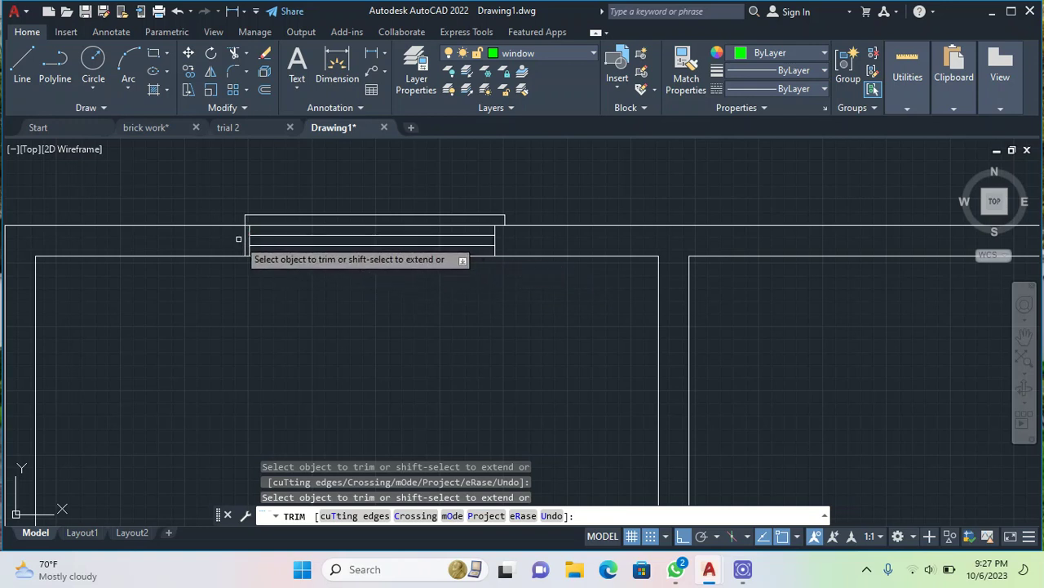
pyautogui.scroll(-2, 259, 293)
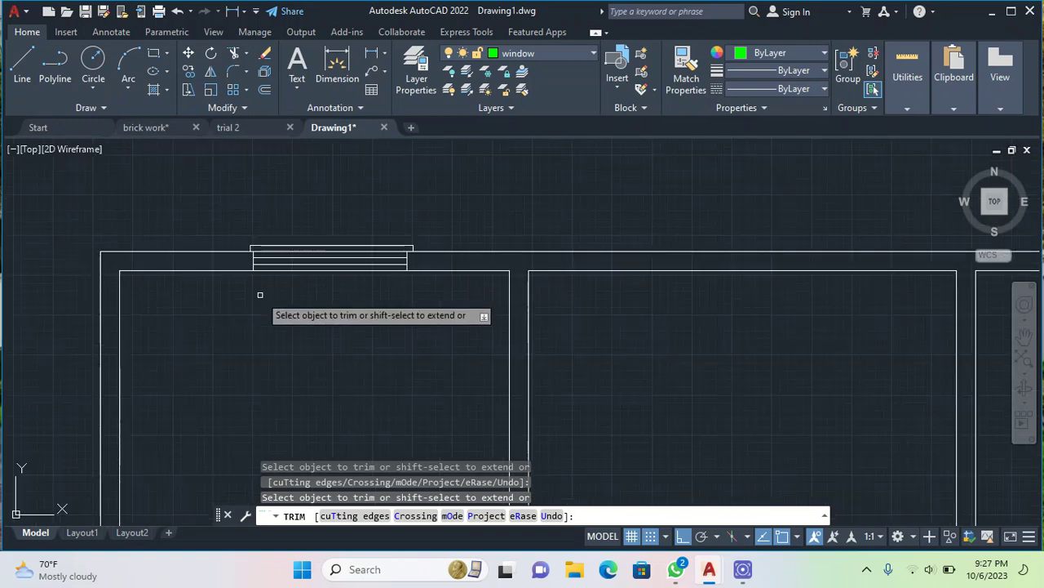
pyautogui.scroll(4, 271, 242)
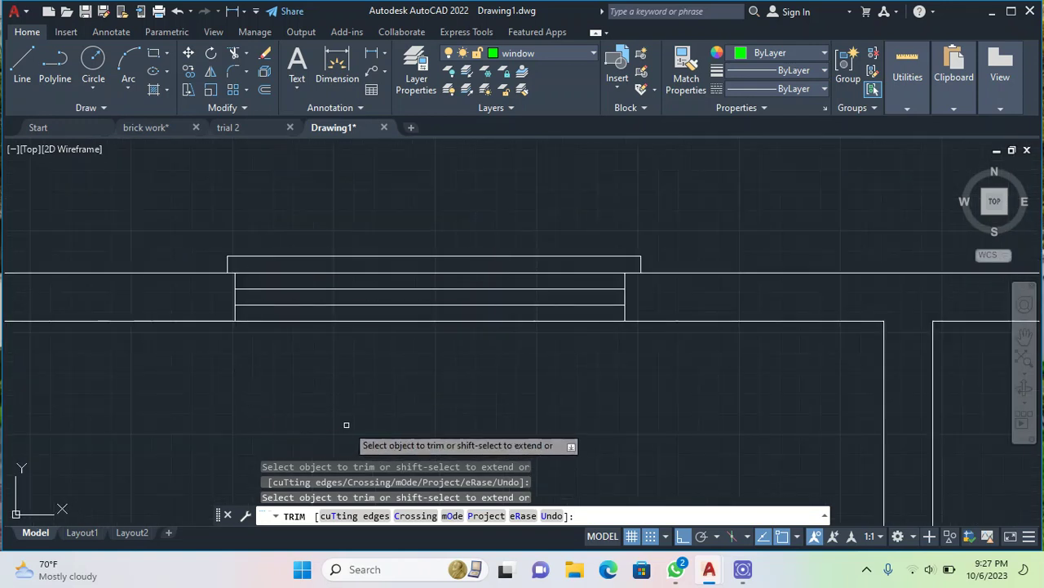
pyautogui.press('Escape')
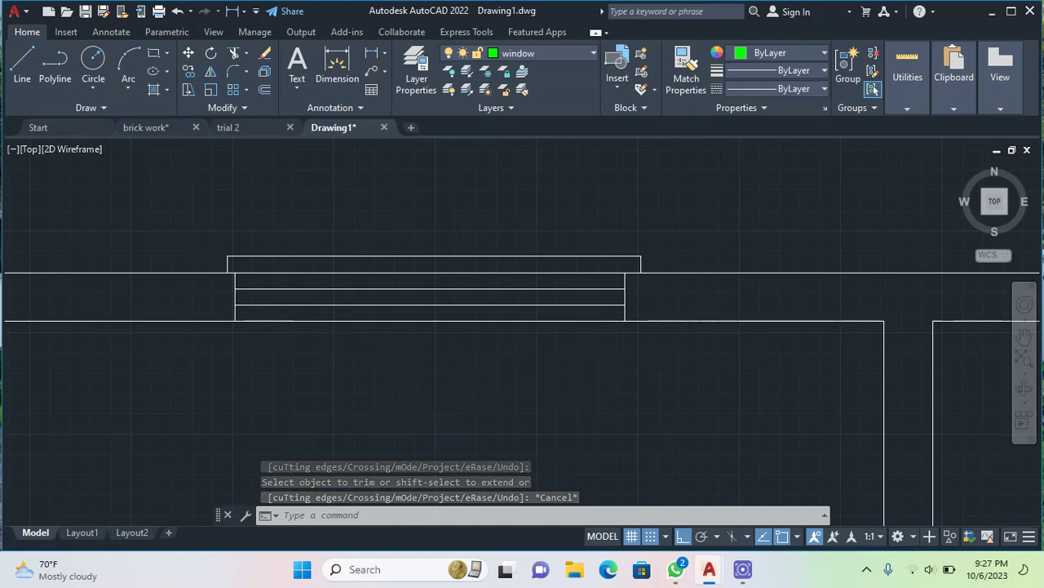
pyautogui.scroll(2, 323, 328)
pyautogui.scroll(-3, 322, 328)
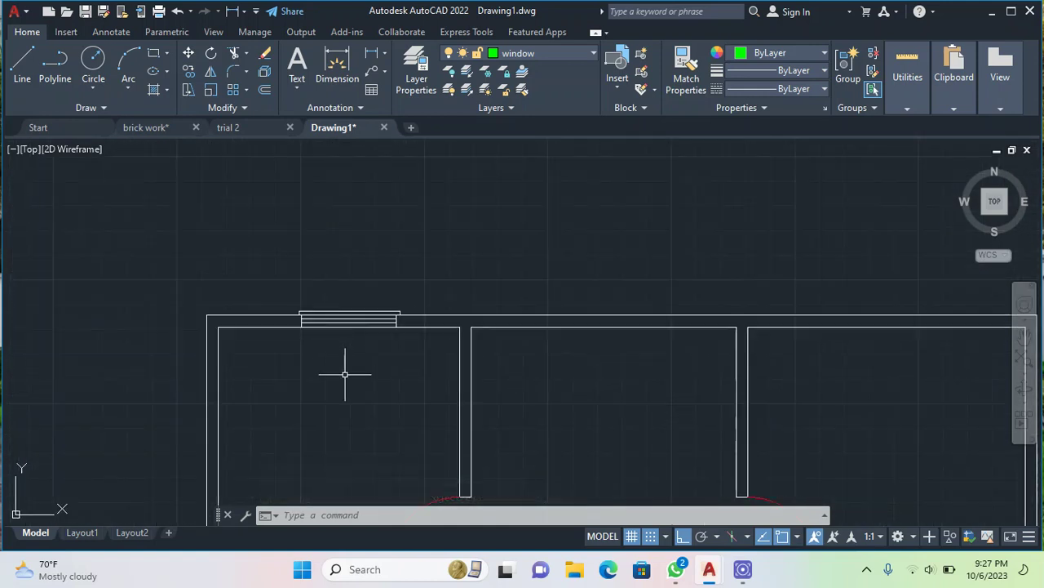
pyautogui.scroll(3, 332, 403)
pyautogui.scroll(-3, 332, 403)
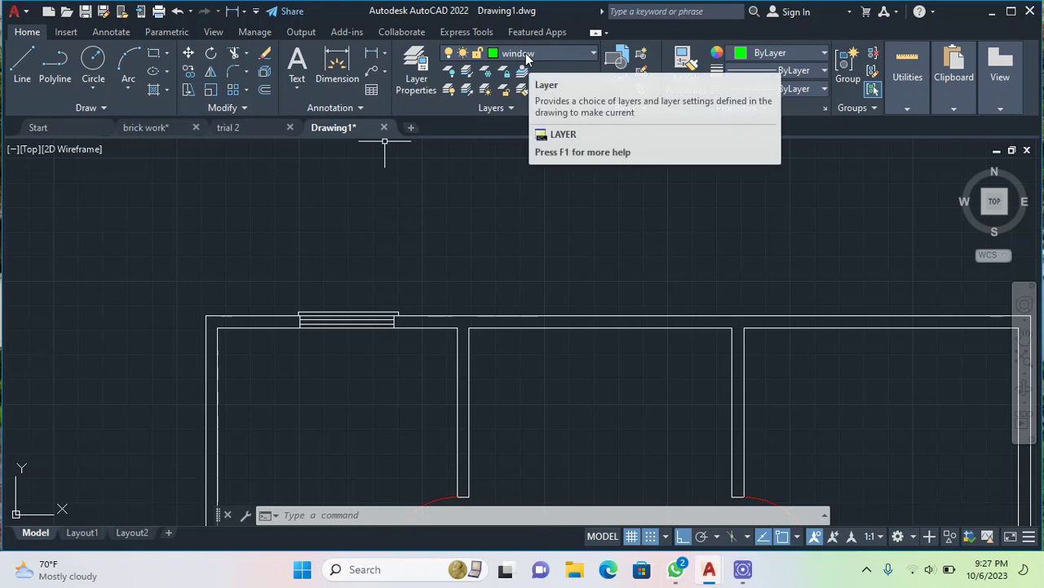
pyautogui.click(387, 349)
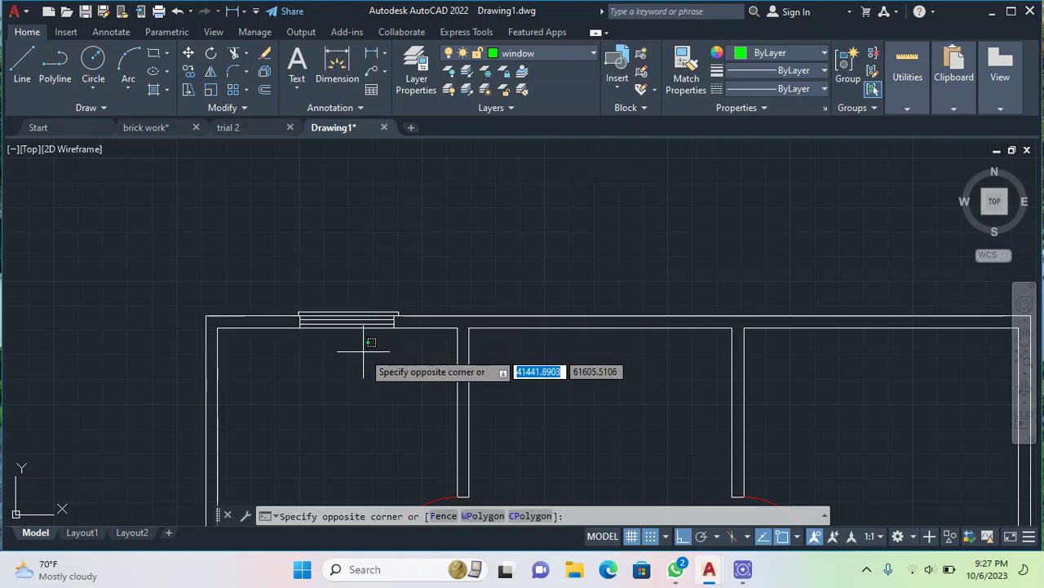
pyautogui.press('Escape')
pyautogui.scroll(2, 328, 352)
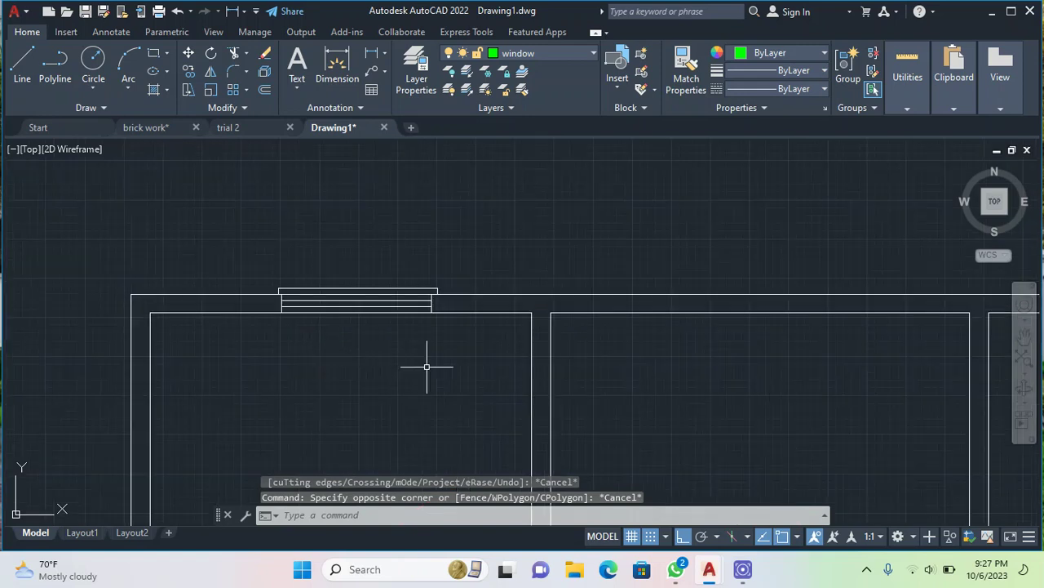
pyautogui.click(437, 369)
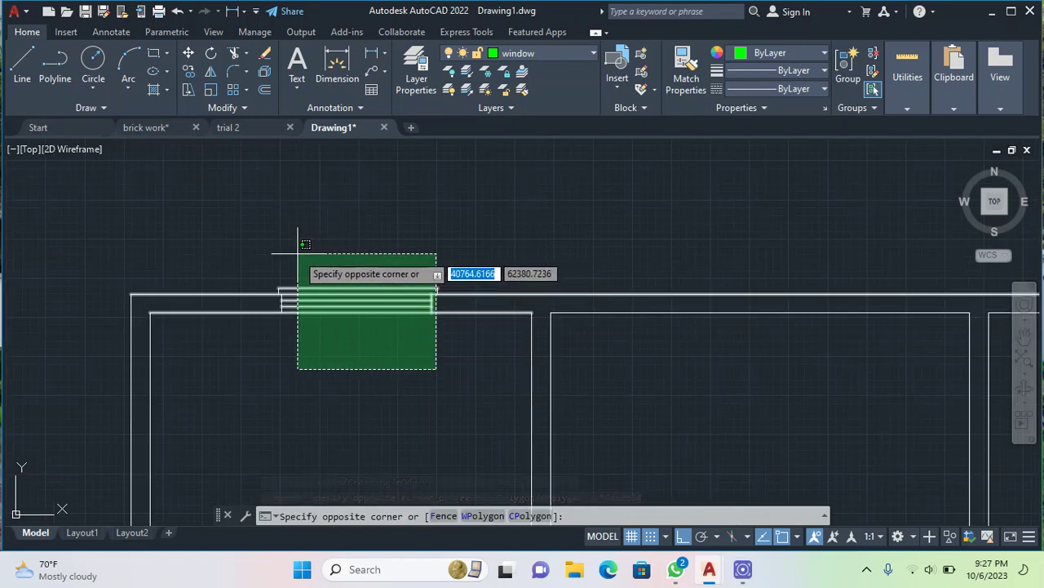
pyautogui.press('Escape')
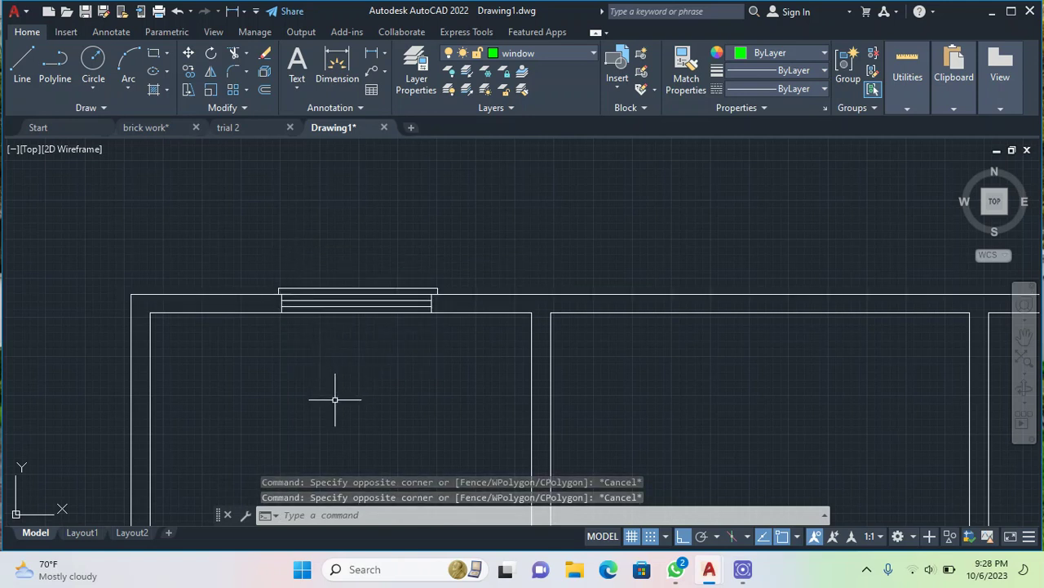
# Step: Move the window's two inner horizontal lines and the sill's outer edge line to the window layer, leaving the outer wall line out
pyautogui.click(341, 306)
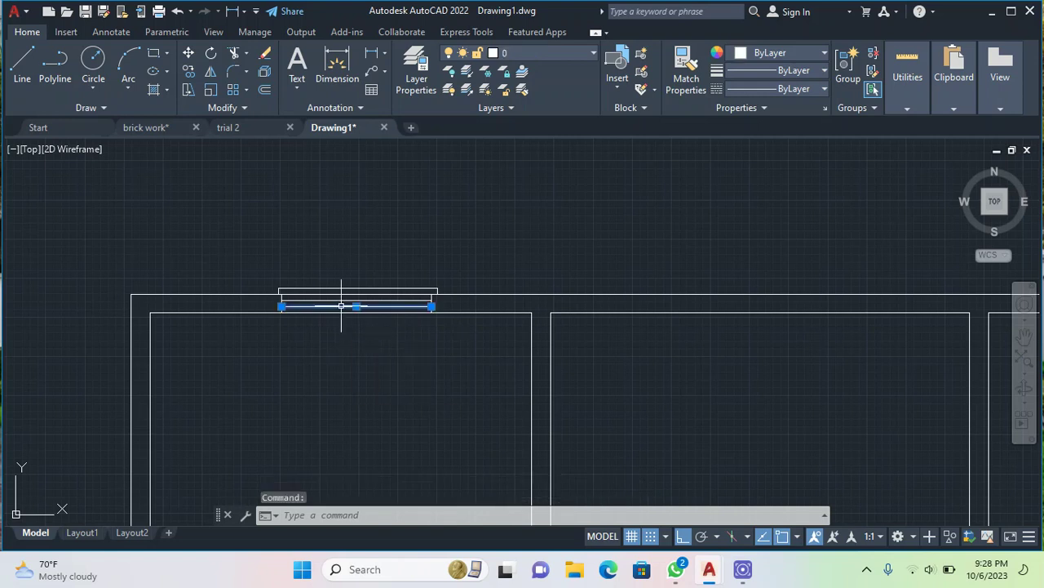
pyautogui.click(341, 299)
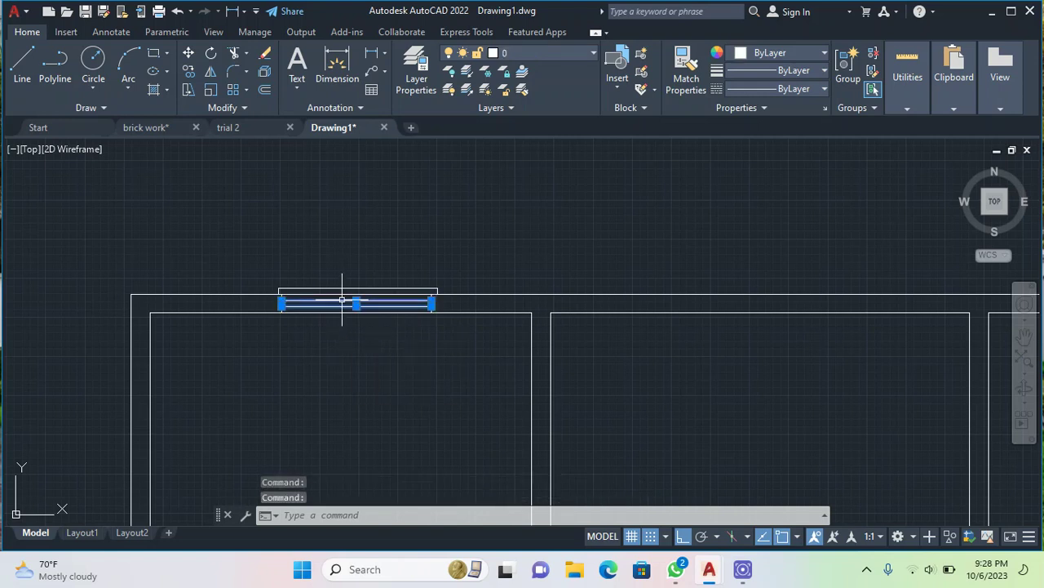
pyautogui.click(342, 294)
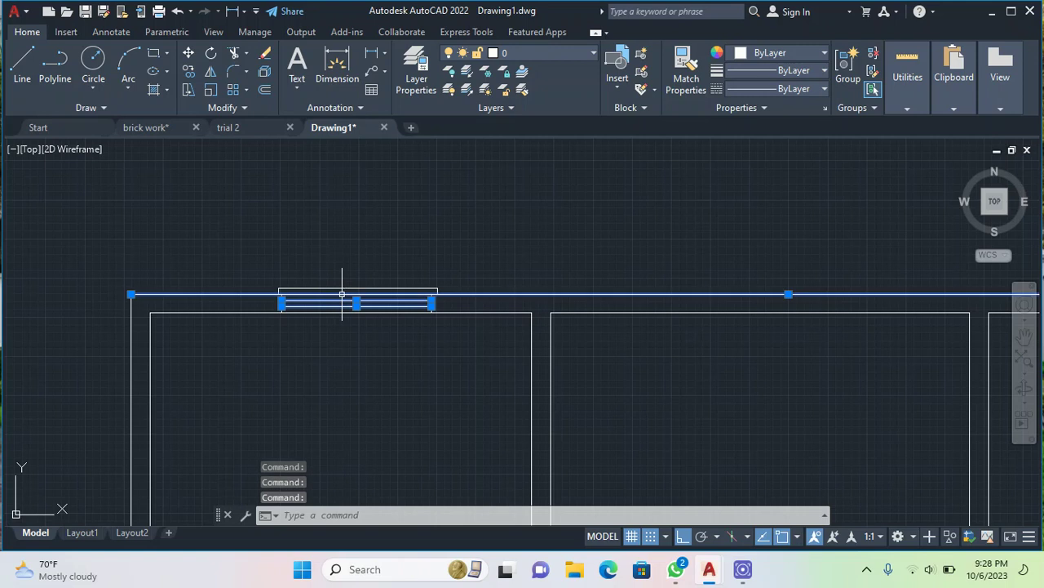
pyautogui.click(343, 288)
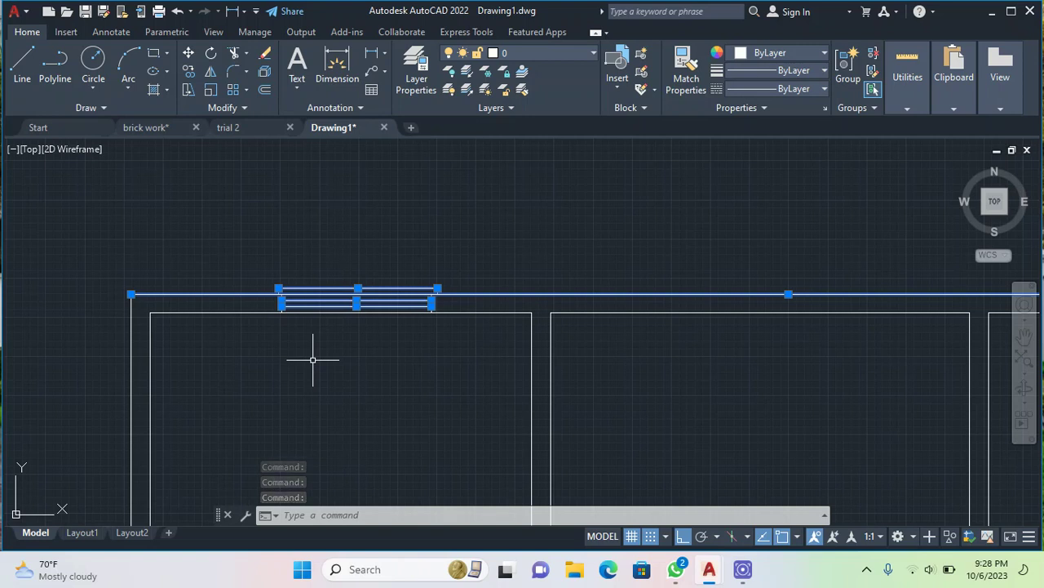
pyautogui.keyDown('shift'); pyautogui.click(485, 294); pyautogui.keyUp('shift')
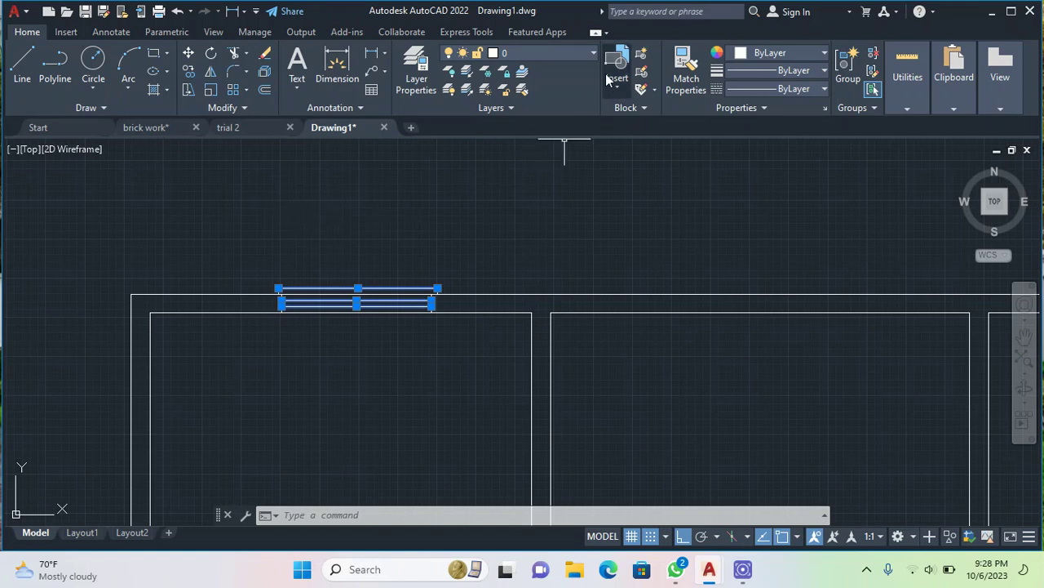
pyautogui.click(585, 53)
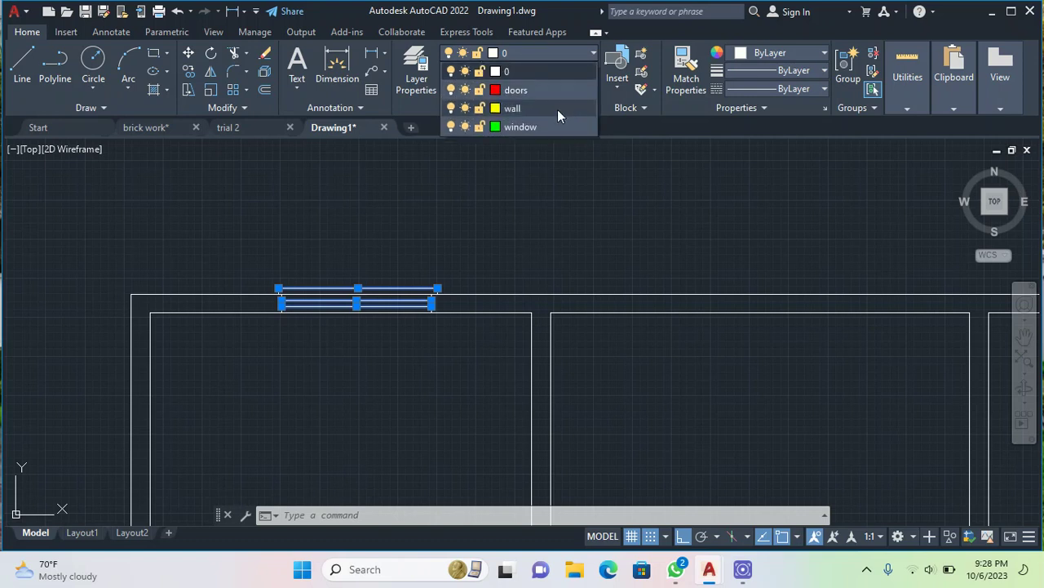
pyautogui.click(544, 127)
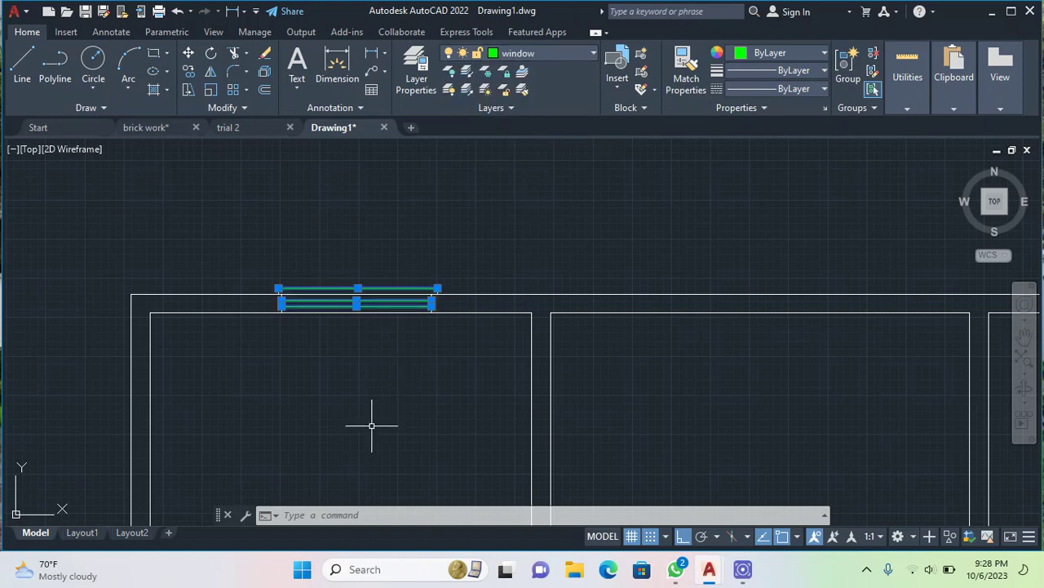
pyautogui.scroll(2, 371, 425)
pyautogui.press('Escape')
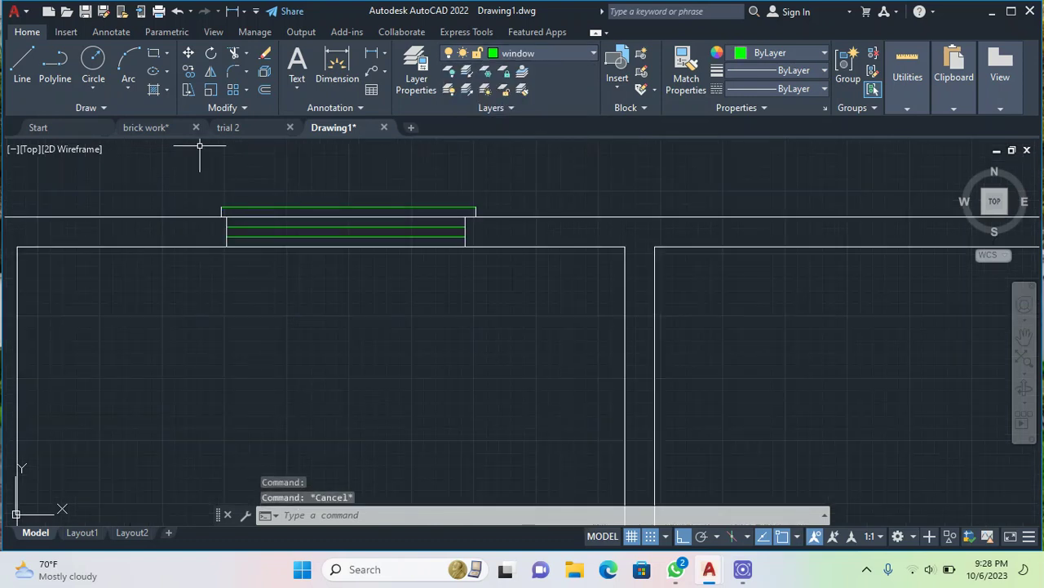
# Step: Trim away the top outer wall line between the window's two side lines
pyautogui.click(235, 53)
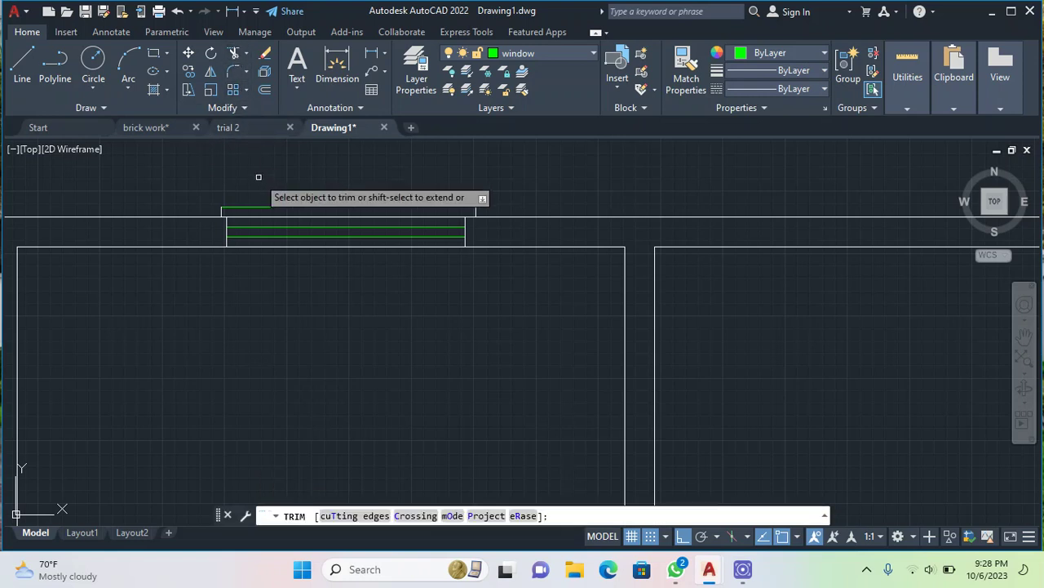
pyautogui.click(286, 217)
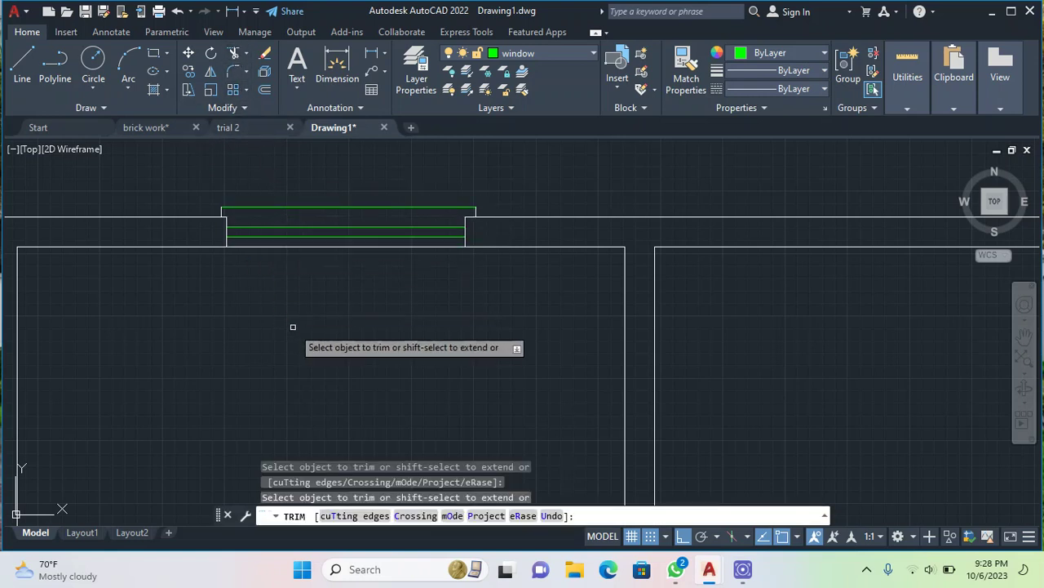
pyautogui.press('Escape')
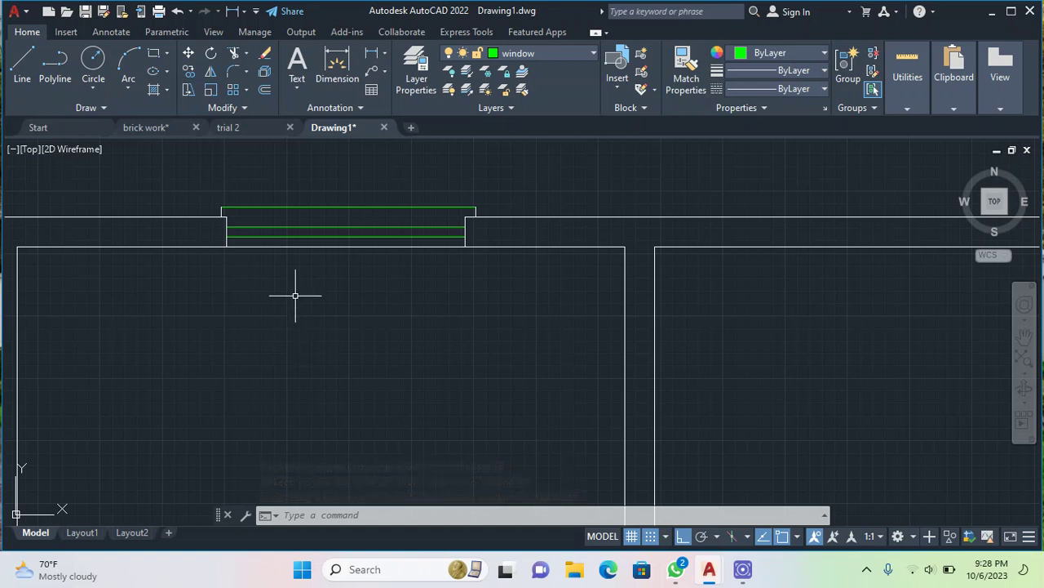
# Step: Move the window's two side lines and the sill's two short end lines to the window layer
pyautogui.scroll(4, 295, 296)
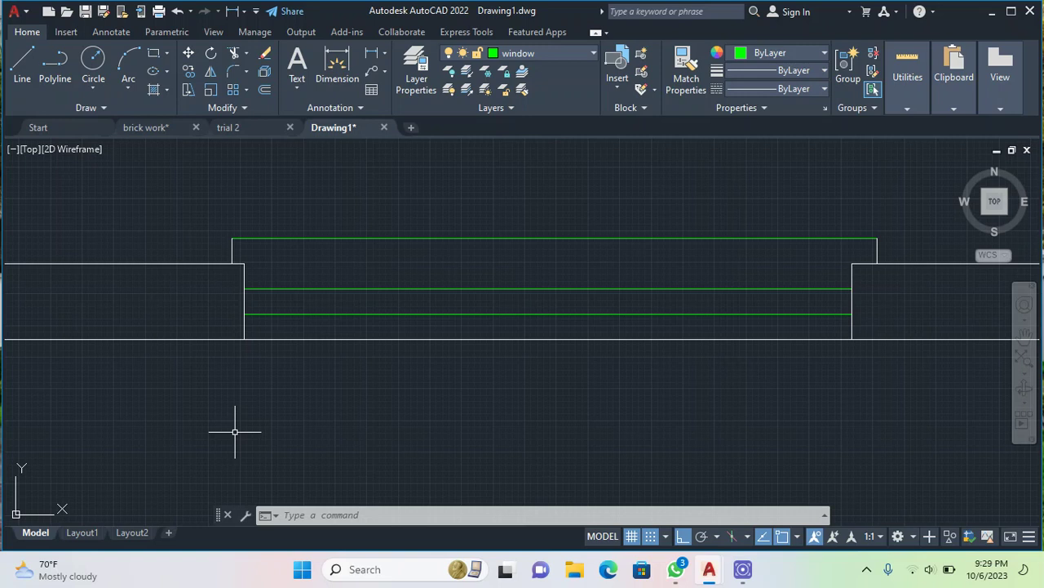
pyautogui.click(245, 290)
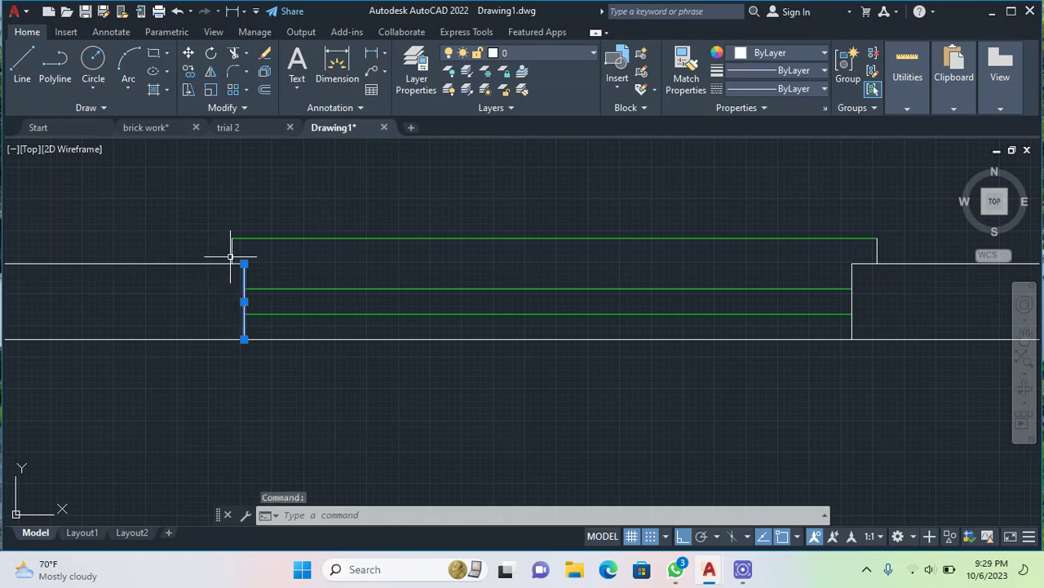
pyautogui.click(232, 256)
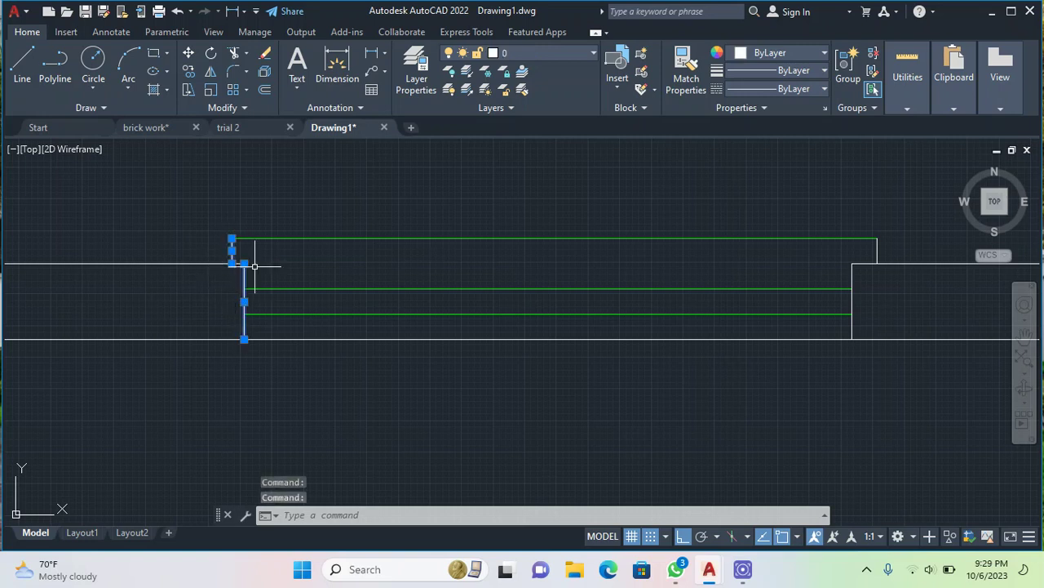
pyautogui.click(878, 253)
pyautogui.click(853, 289)
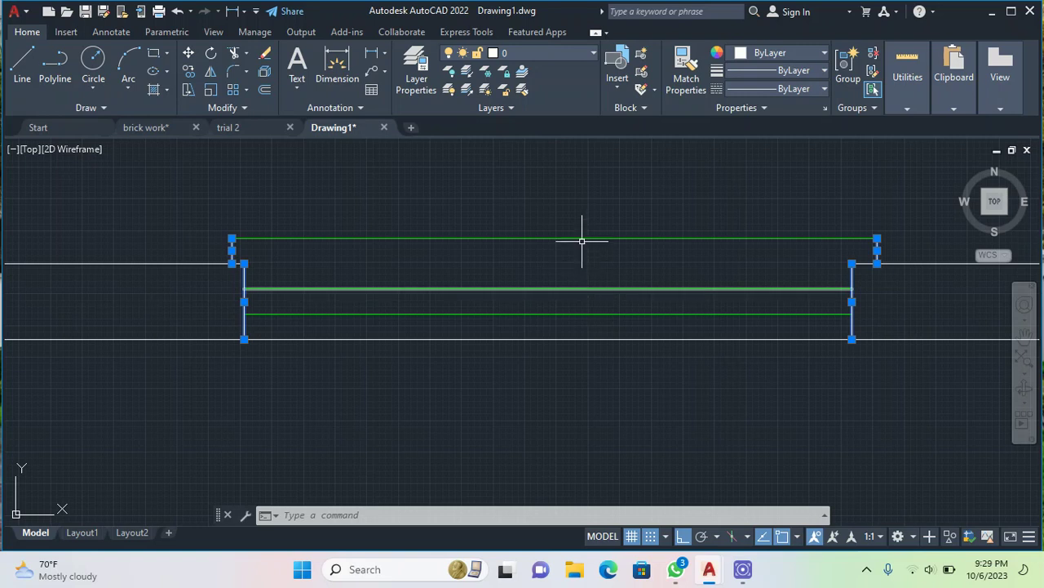
pyautogui.click(589, 56)
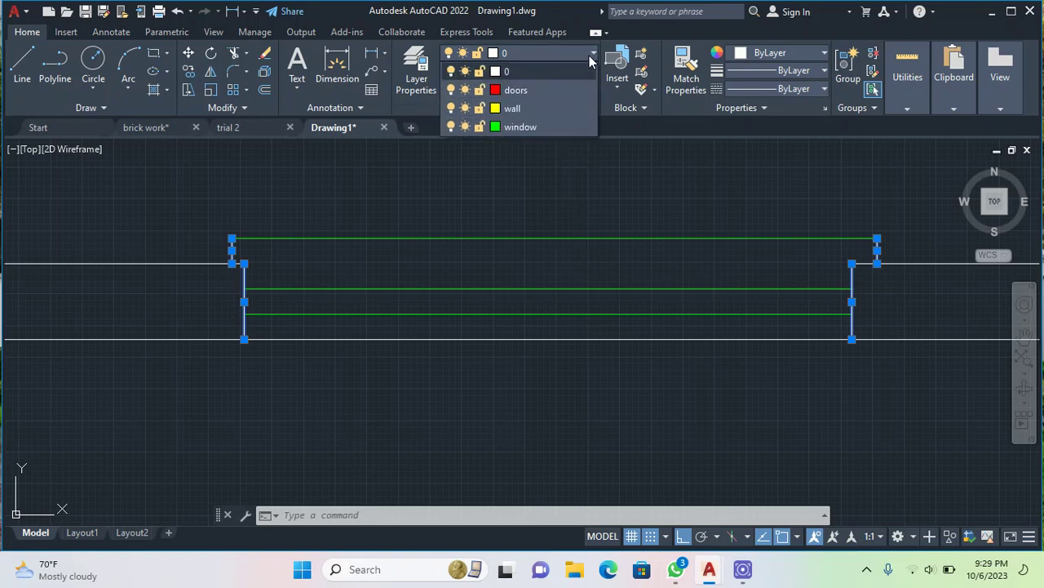
pyautogui.click(557, 127)
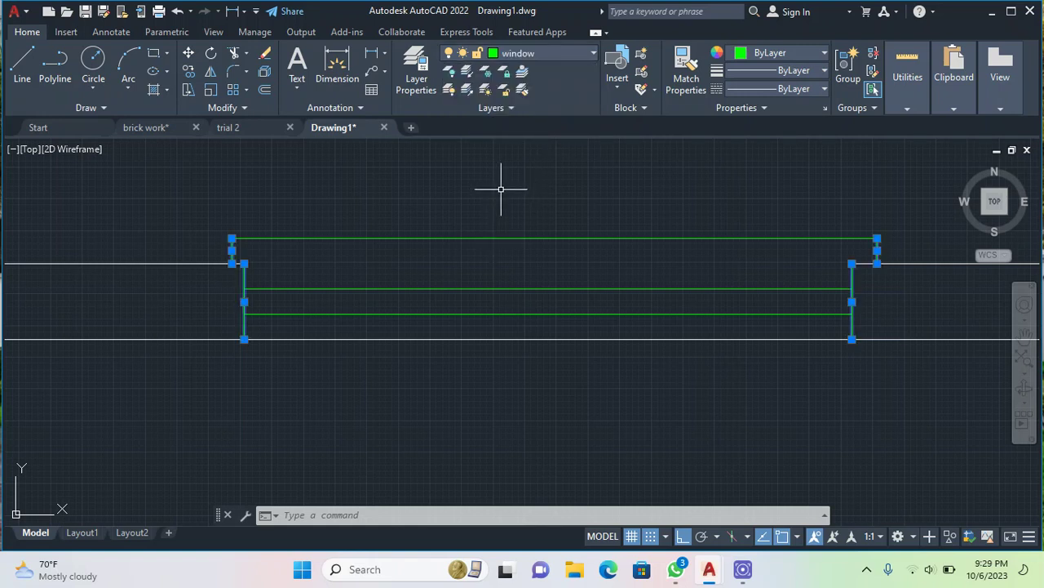
pyautogui.press('Escape')
# Step: Examine the window closely, checking the corners where its side lines and sill meet the outer wall line
pyautogui.scroll(4, 231, 255)
pyautogui.scroll(4, 231, 275)
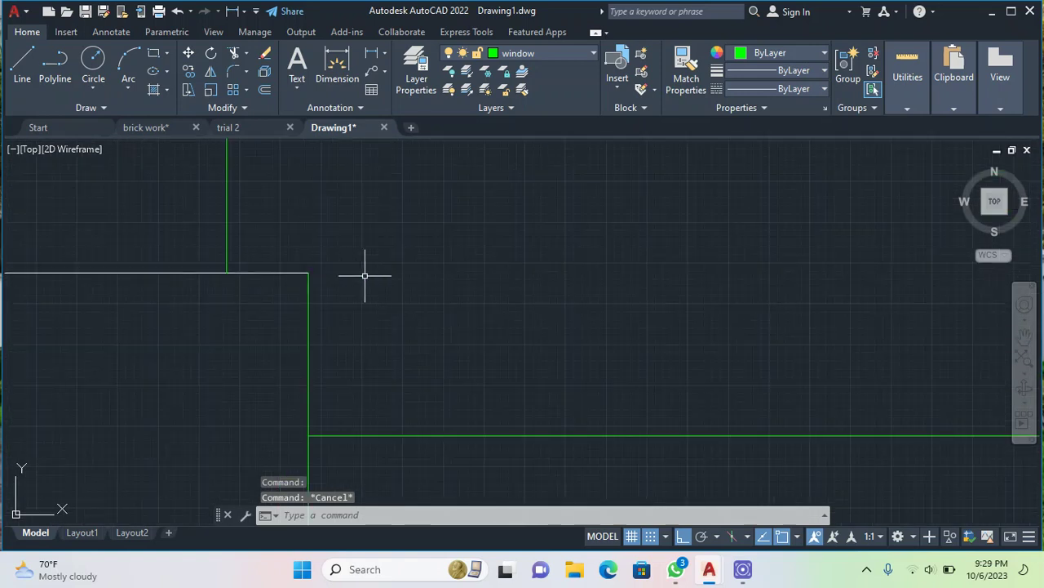
pyautogui.scroll(-3, 367, 275)
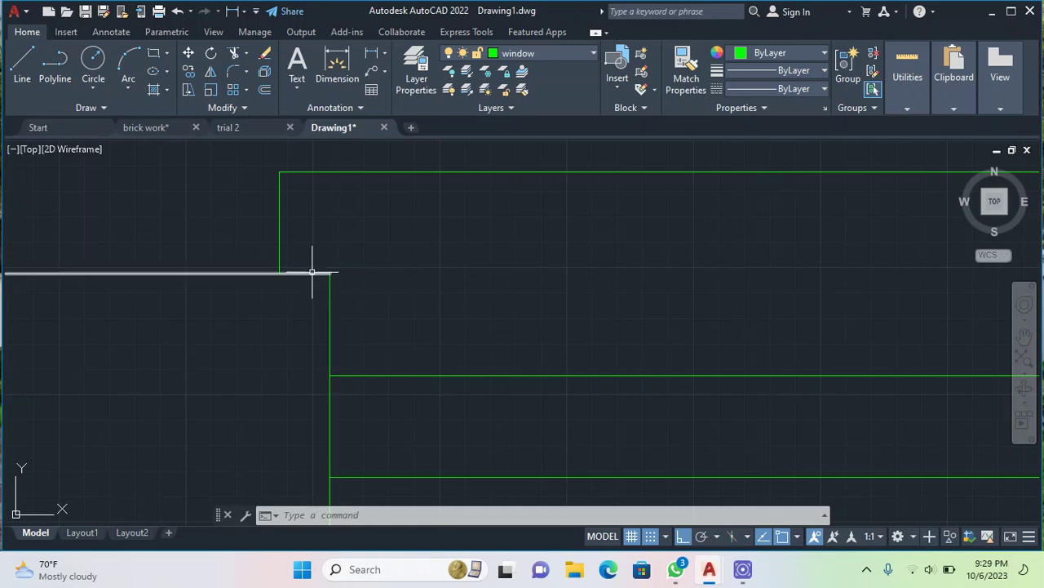
pyautogui.scroll(-3, 338, 270)
pyautogui.scroll(-3, 413, 285)
pyautogui.scroll(4, 475, 274)
pyautogui.scroll(2, 475, 274)
pyautogui.scroll(-6, 479, 272)
pyautogui.scroll(3, 478, 280)
pyautogui.scroll(4, 420, 285)
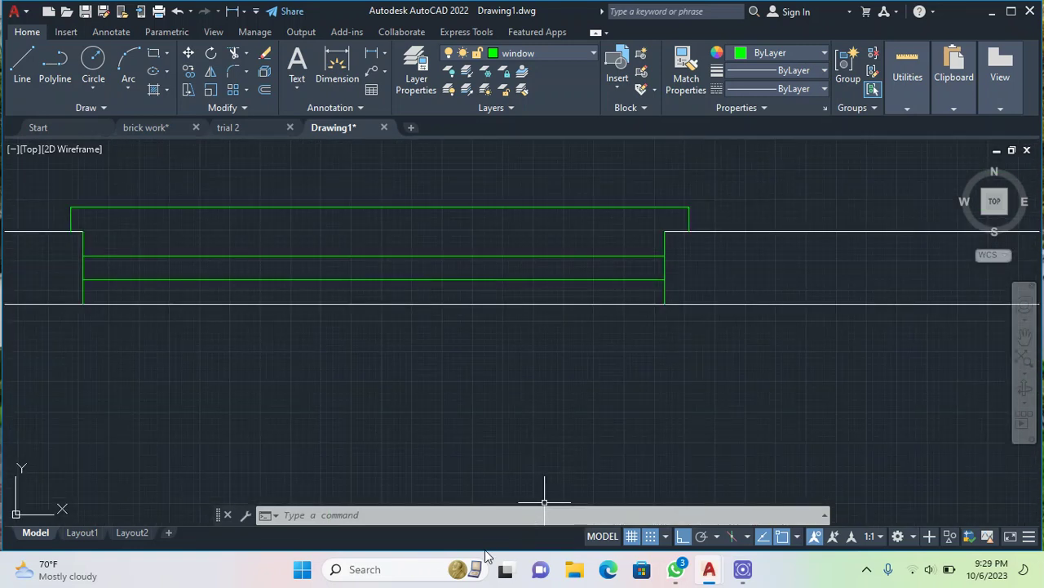
pyautogui.scroll(-5, 543, 497)
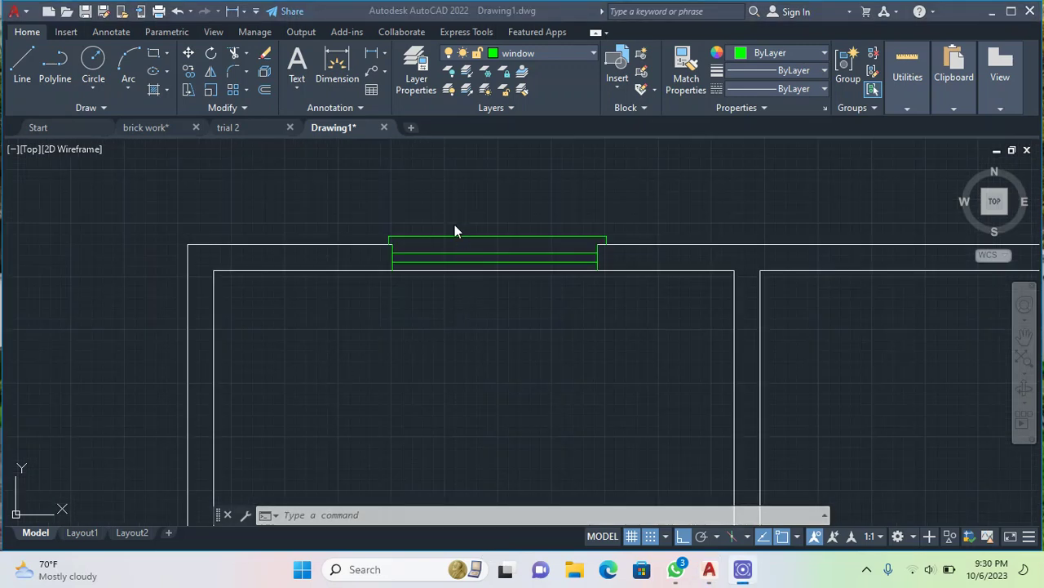
pyautogui.scroll(4, 426, 234)
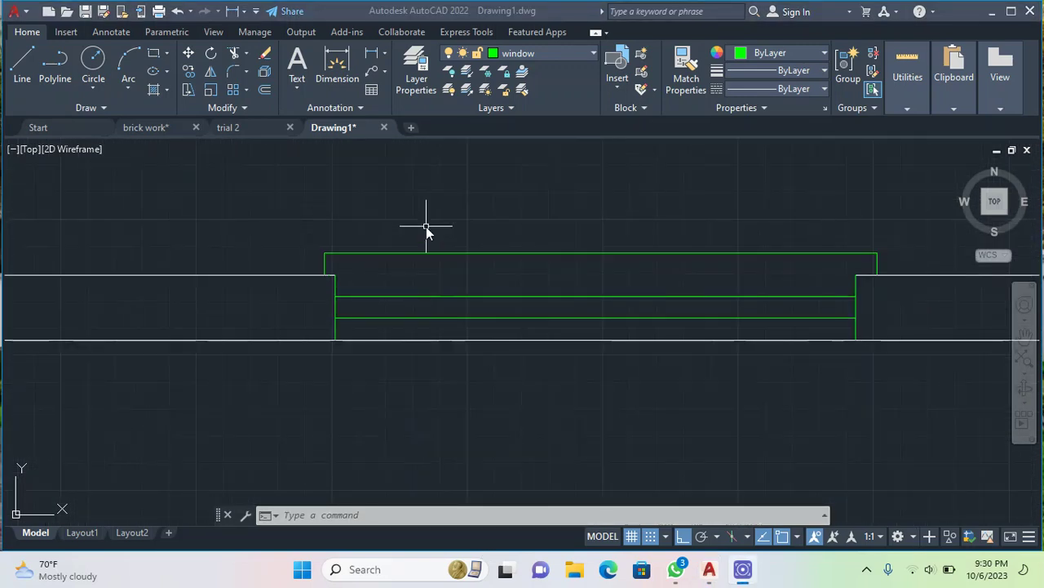
pyautogui.scroll(-2, 426, 228)
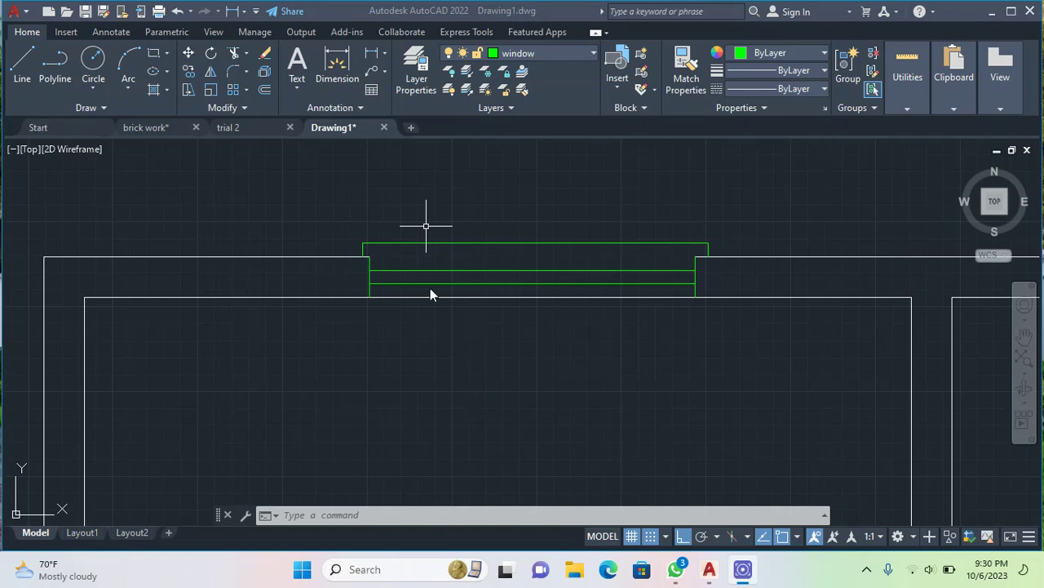
pyautogui.scroll(5, 383, 270)
pyautogui.scroll(4, 293, 200)
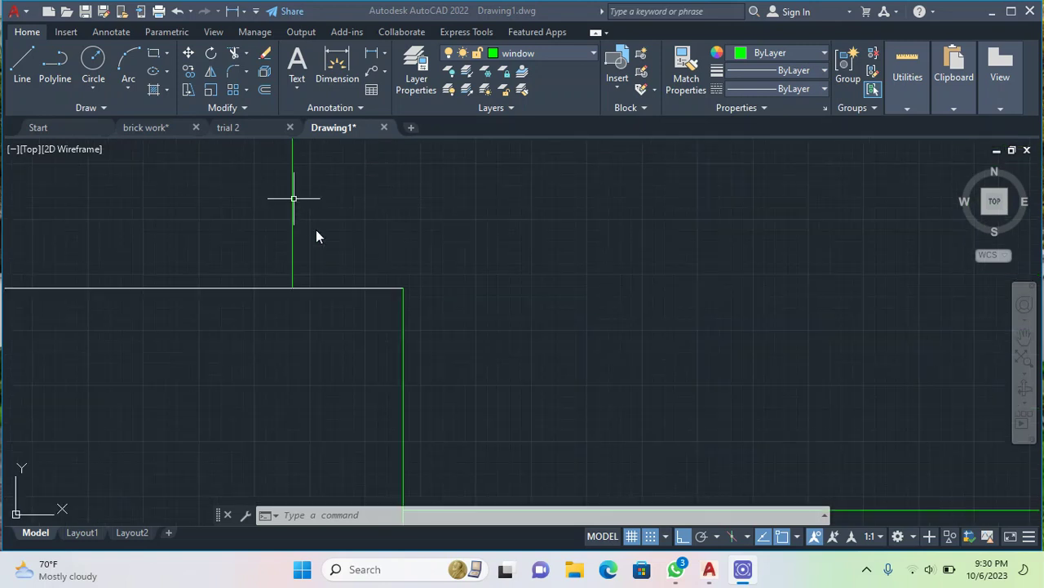
pyautogui.scroll(-3, 351, 302)
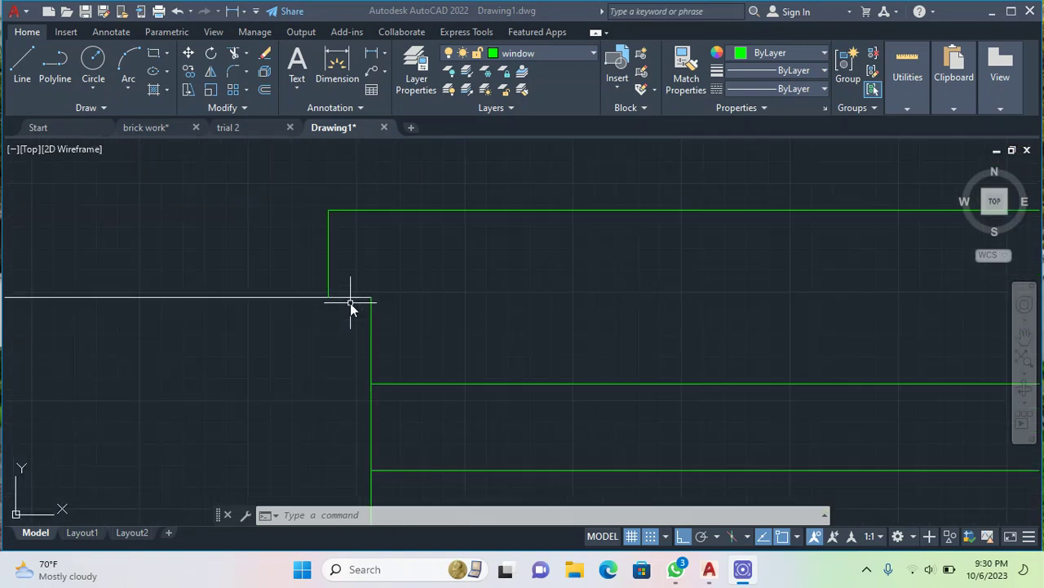
pyautogui.scroll(-3, 299, 309)
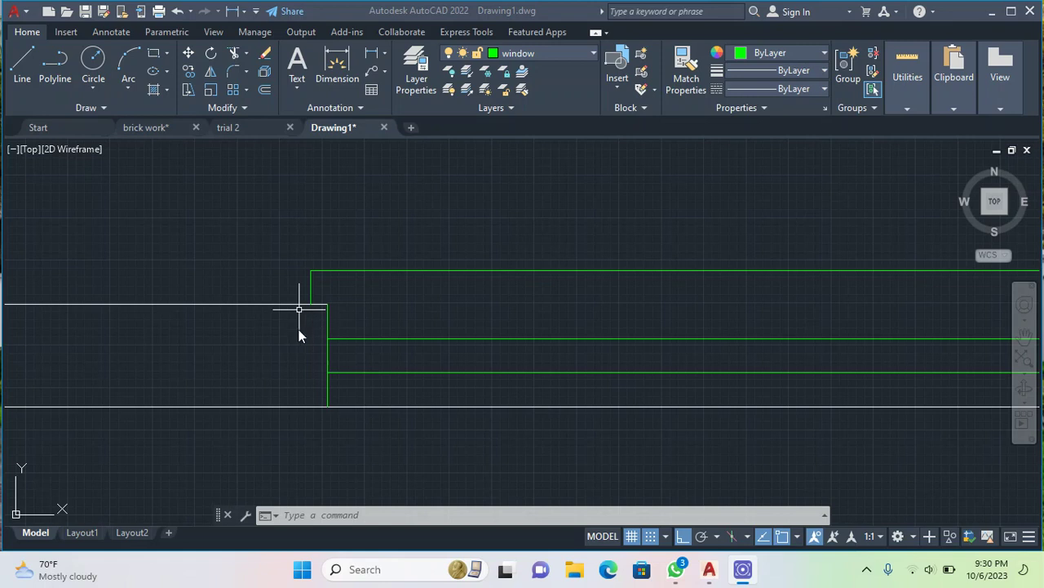
pyautogui.scroll(-4, 386, 397)
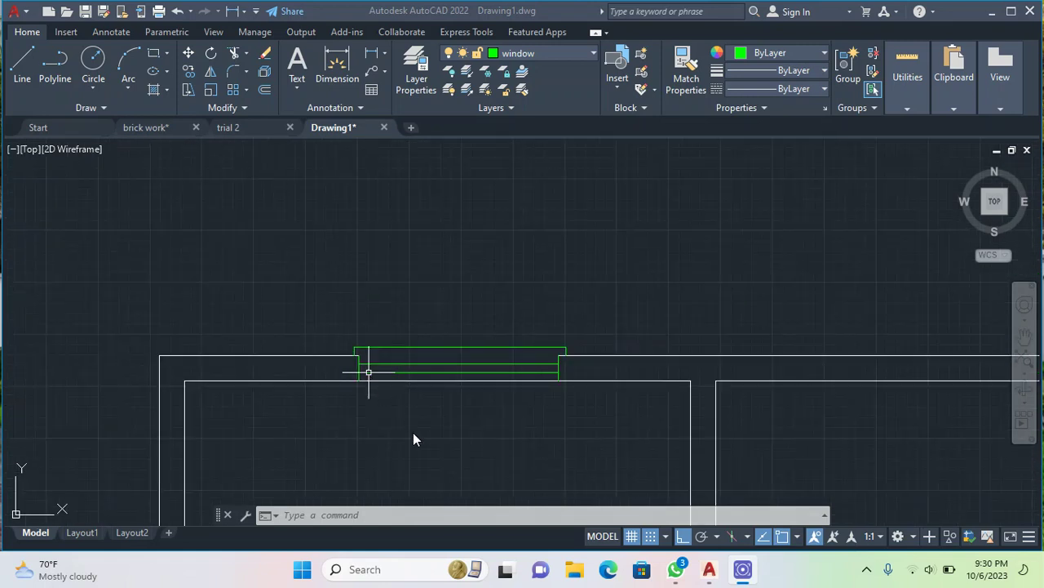
pyautogui.scroll(4, 326, 342)
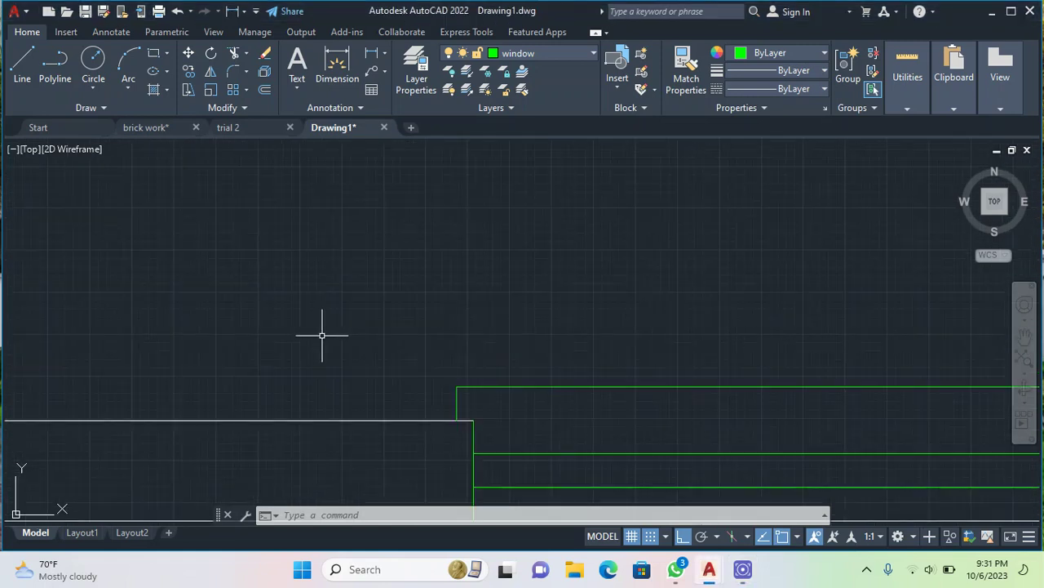
# Step: Highlight the outer wall line beside the top-wall window to check where it meets the window's side line
pyautogui.click(375, 422)
pyautogui.scroll(-2, 412, 433)
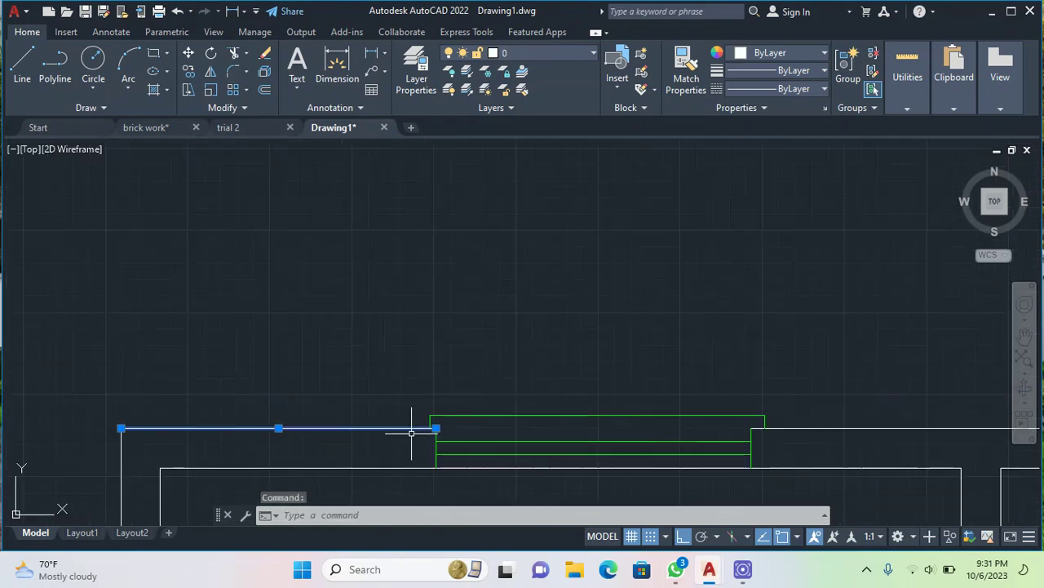
pyautogui.scroll(-3, 396, 410)
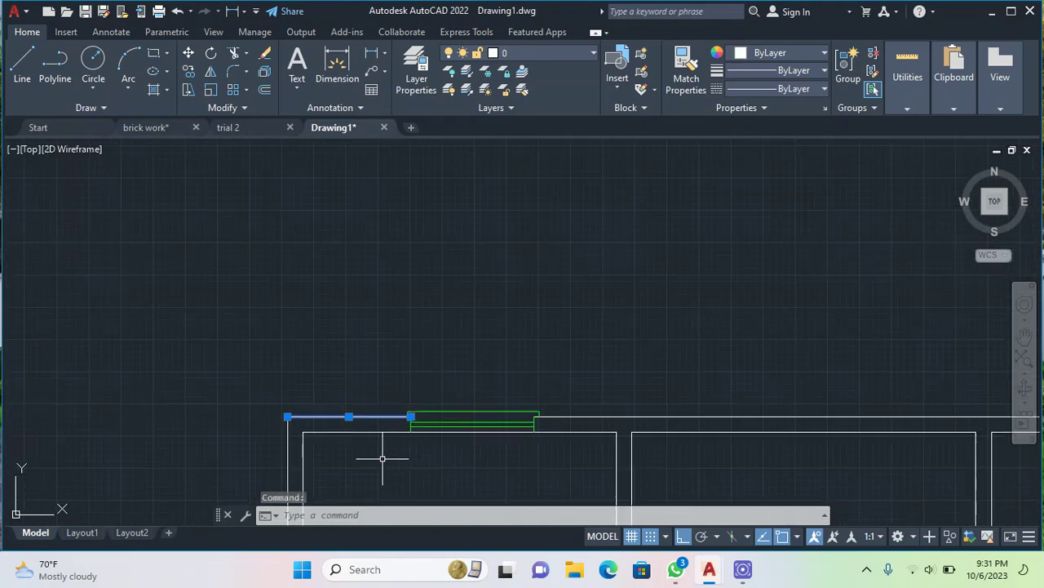
pyautogui.scroll(4, 359, 447)
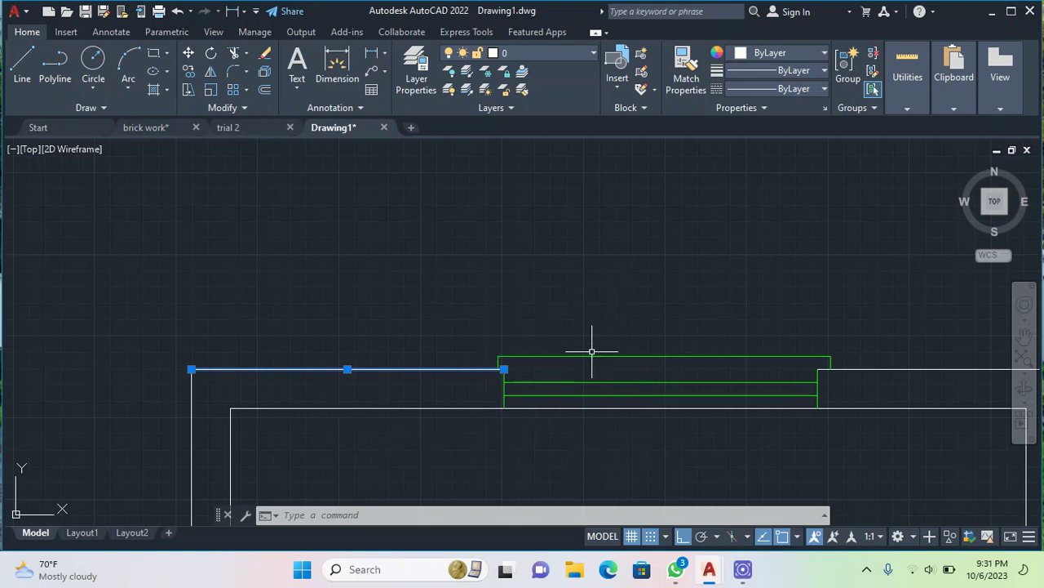
pyautogui.press('Escape')
pyautogui.press('Escape')
# Step: Erase the leftover vertical line in the left room and the short line across its bottom wall
pyautogui.scroll(-5, 598, 438)
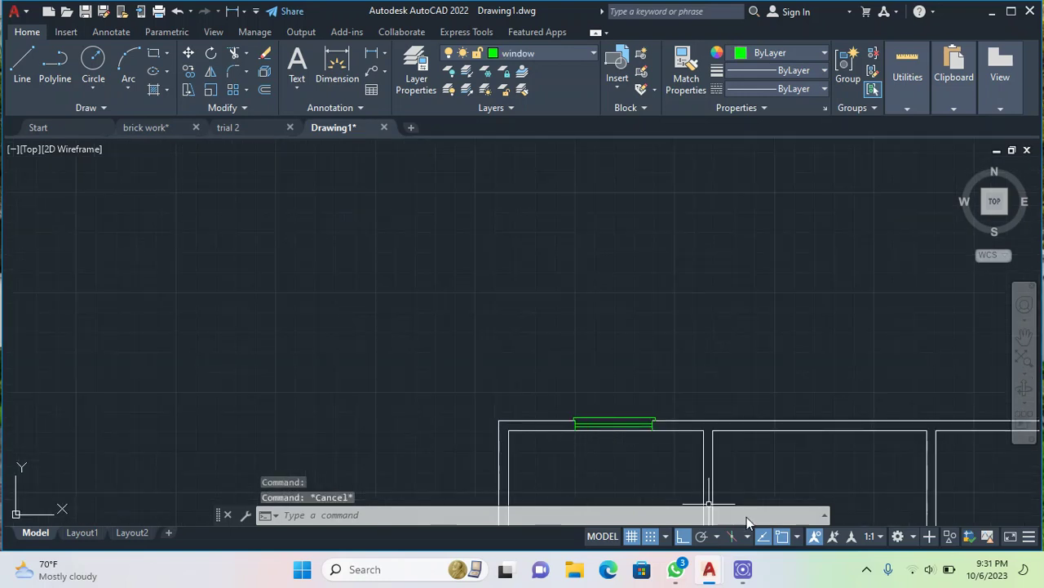
pyautogui.click(1025, 335)
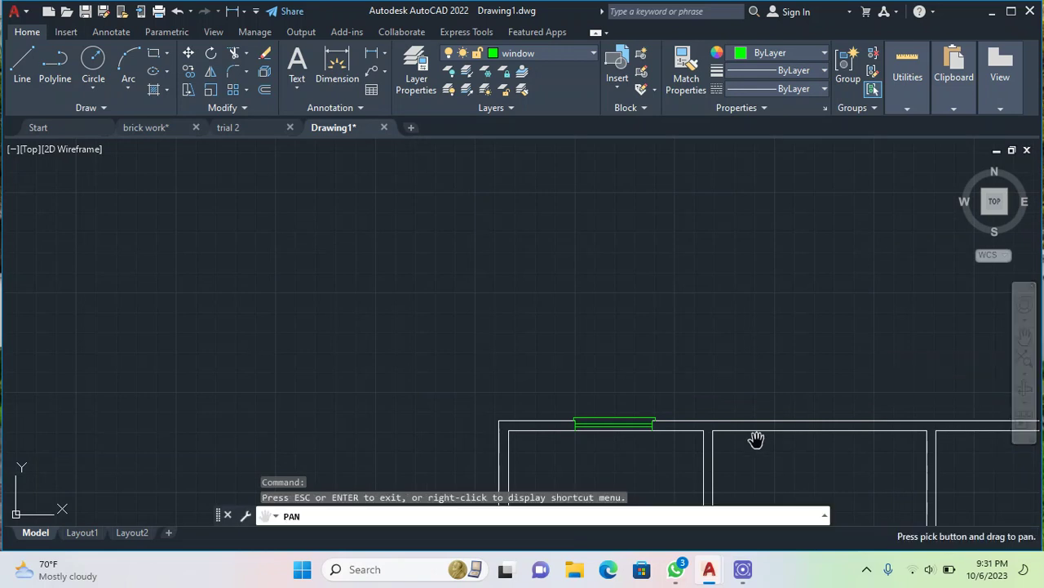
pyautogui.moveTo(781, 464); pyautogui.dragTo(472, 259)
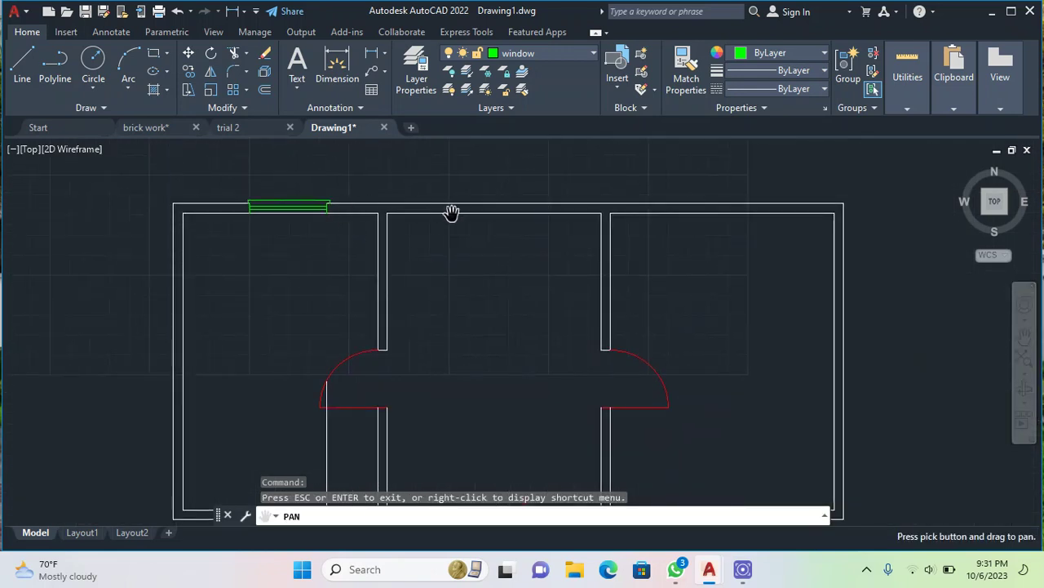
pyautogui.moveTo(244, 325); pyautogui.dragTo(358, 284)
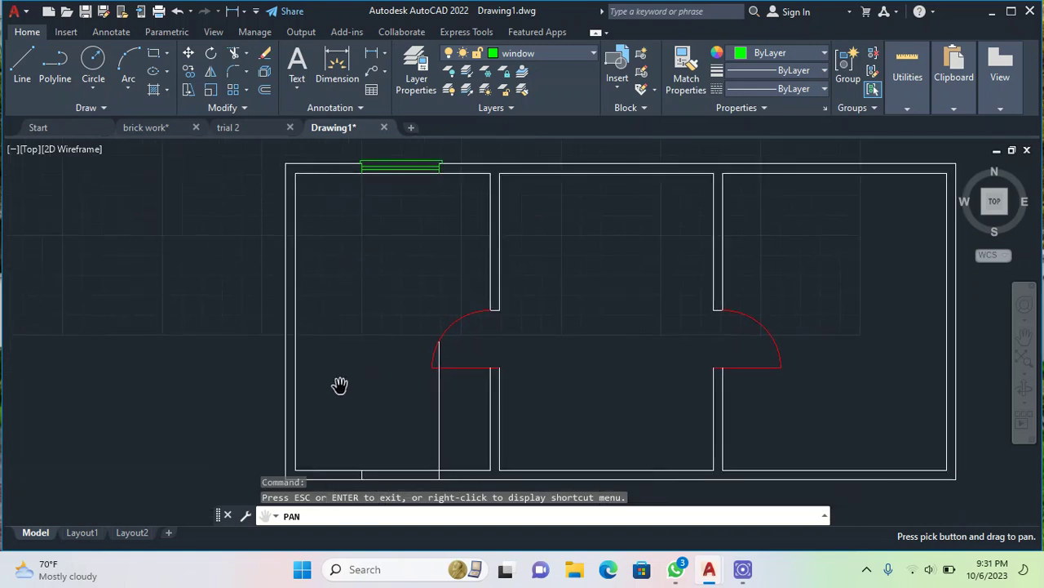
pyautogui.press('Escape')
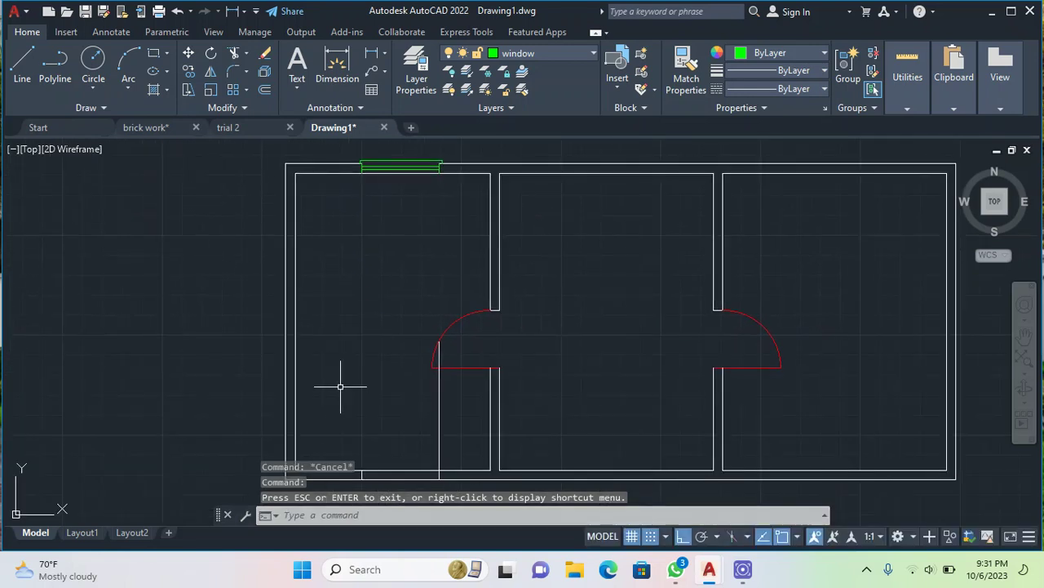
pyautogui.click(439, 432)
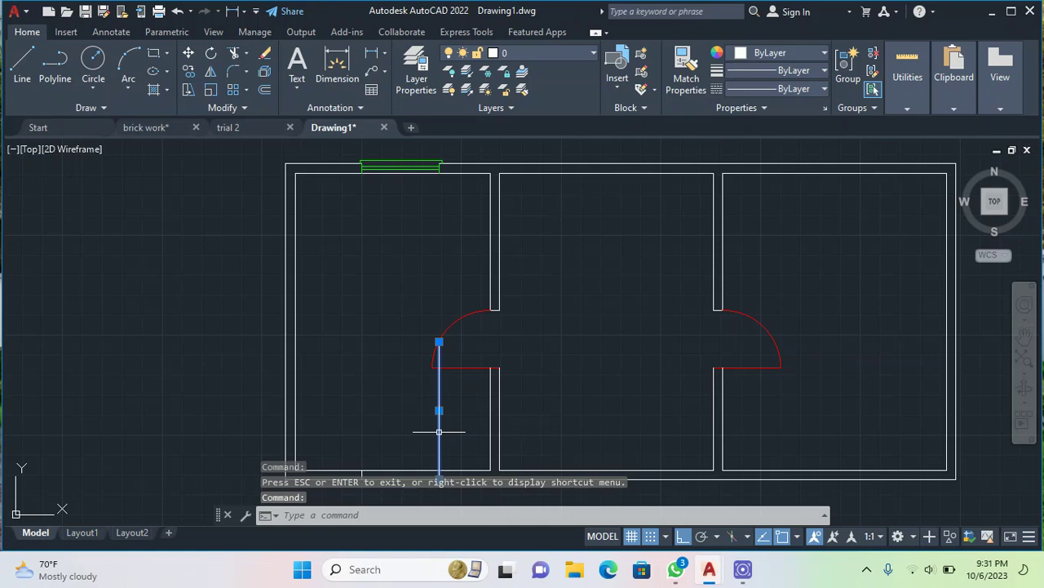
pyautogui.press('Delete')
pyautogui.scroll(6, 371, 482)
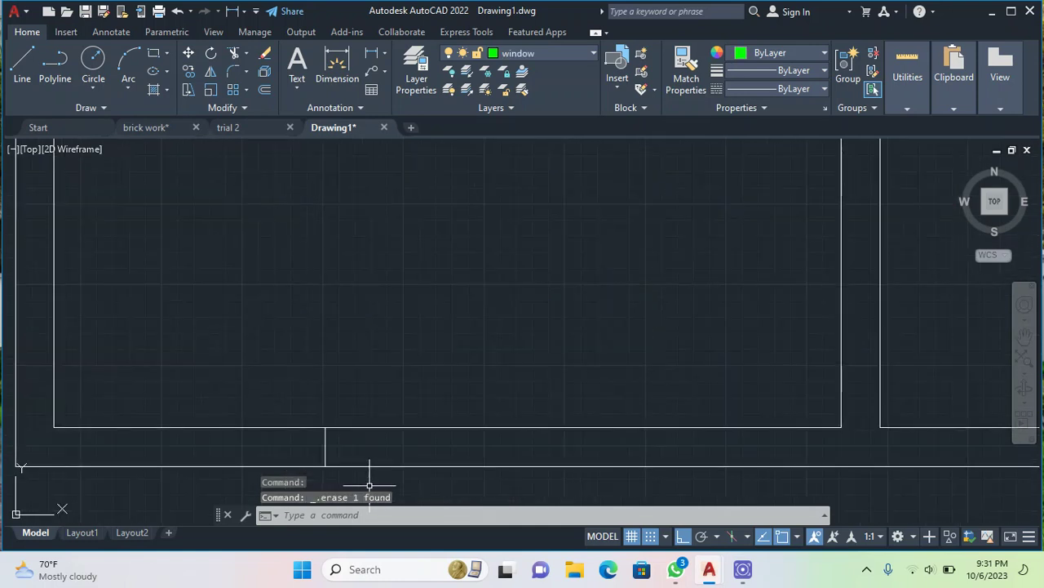
pyautogui.click(326, 451)
pyautogui.press('Delete')
pyautogui.scroll(-7, 408, 422)
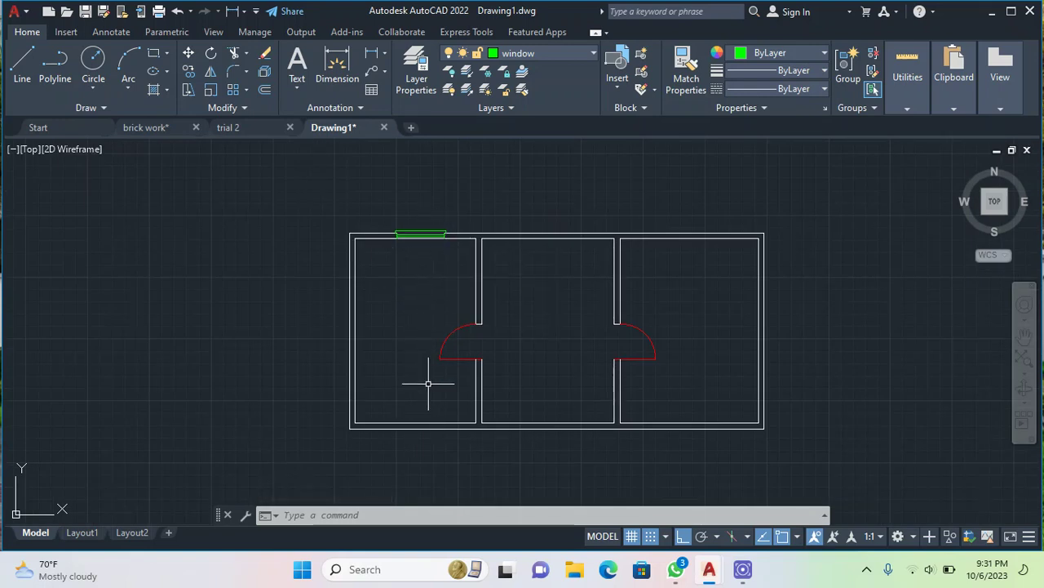
# Step: Draw a ray straight down from the point where the sill's right end meets the outer wall line
pyautogui.click(84, 109)
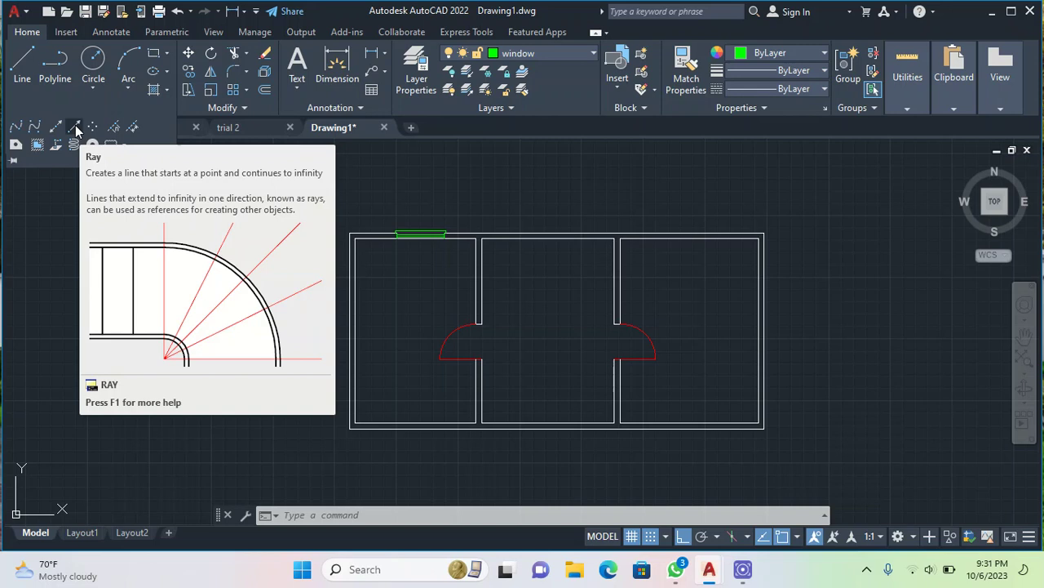
pyautogui.click(74, 128)
pyautogui.scroll(4, 427, 233)
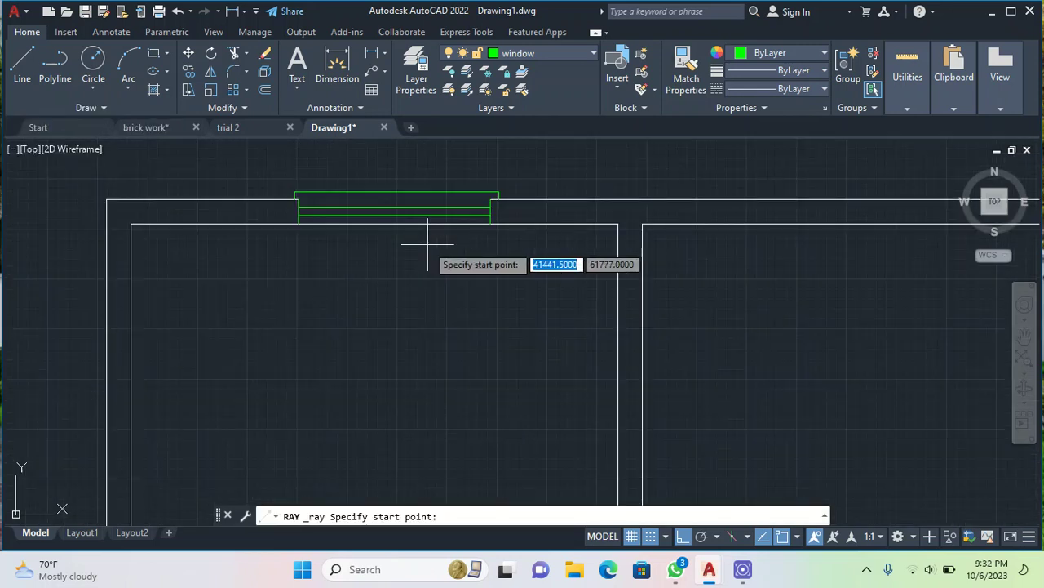
pyautogui.click(498, 199)
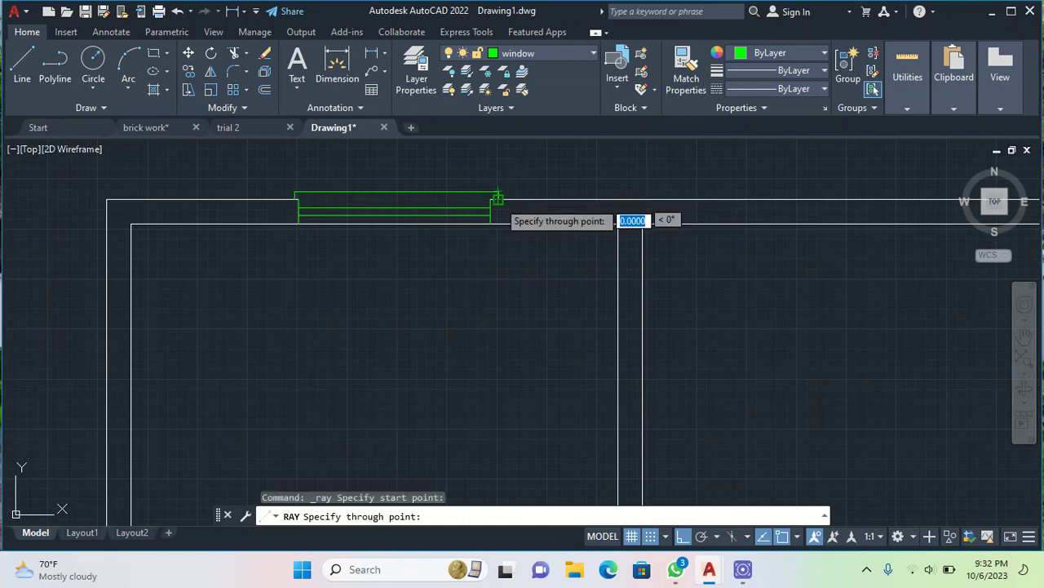
pyautogui.click(482, 327)
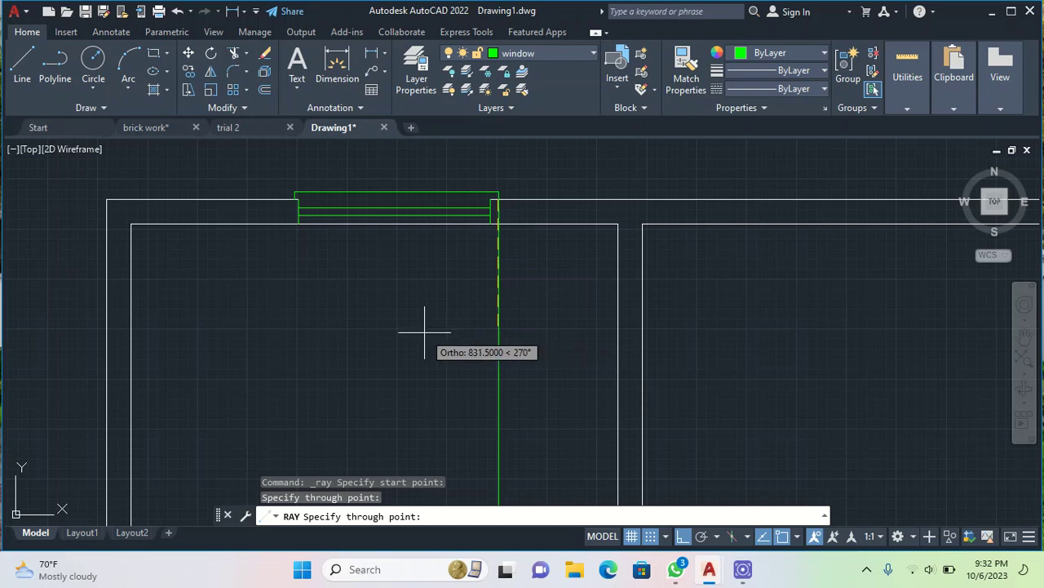
pyautogui.press('Escape')
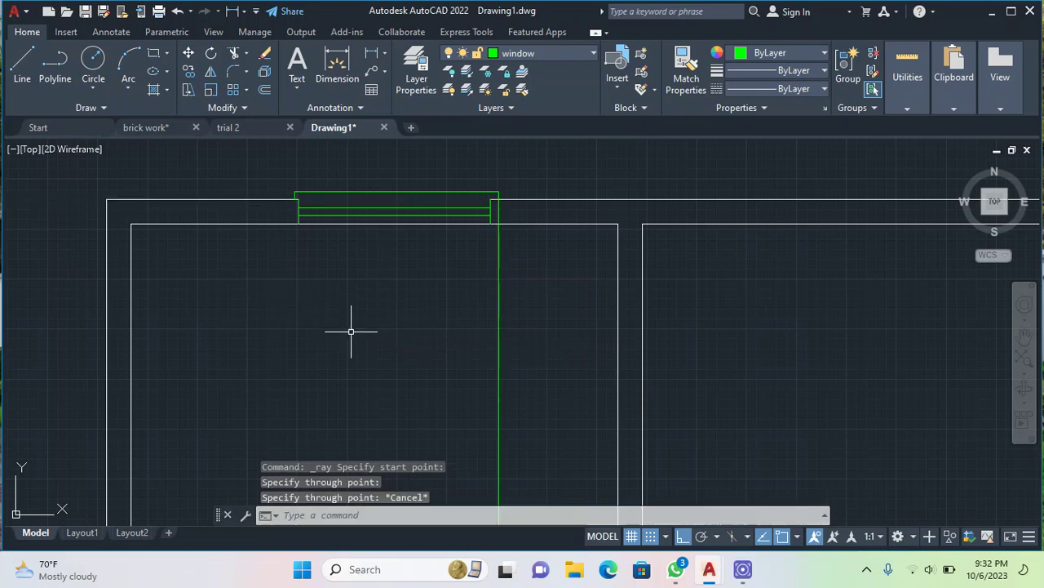
# Step: Draw a ray straight down from the lower end of the window's left side line
pyautogui.click(78, 106)
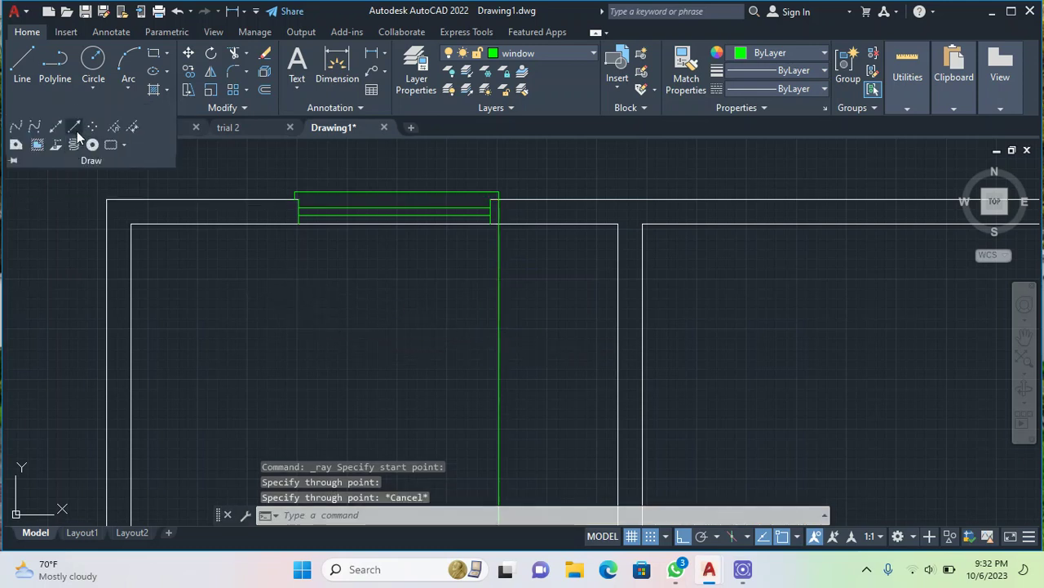
pyautogui.click(74, 127)
pyautogui.click(299, 222)
pyautogui.click(343, 350)
pyautogui.press('Escape')
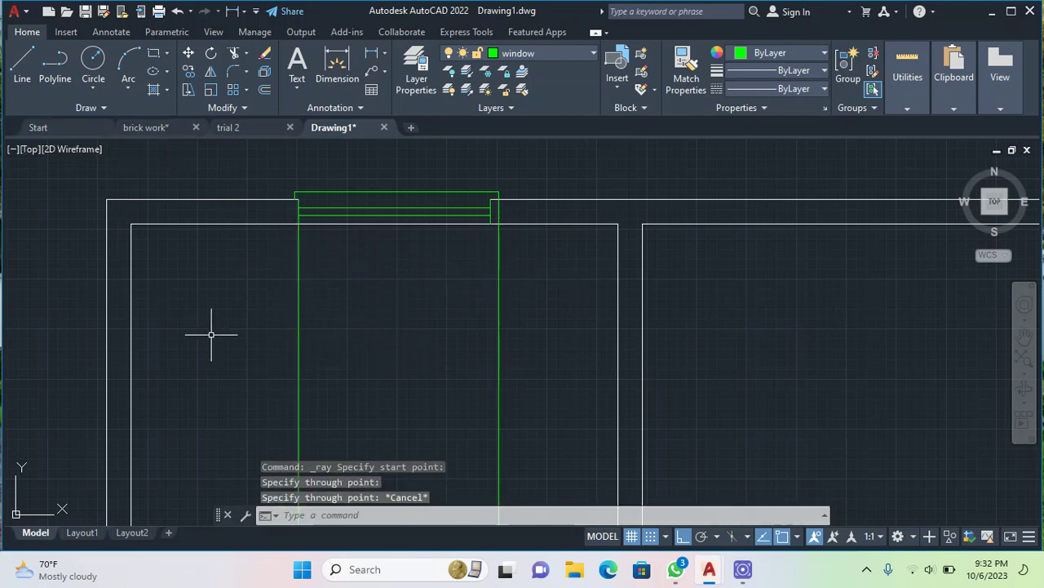
# Step: Draw a ray straight down from the point where the sill's left end meets the outer wall line
pyautogui.scroll(4, 297, 195)
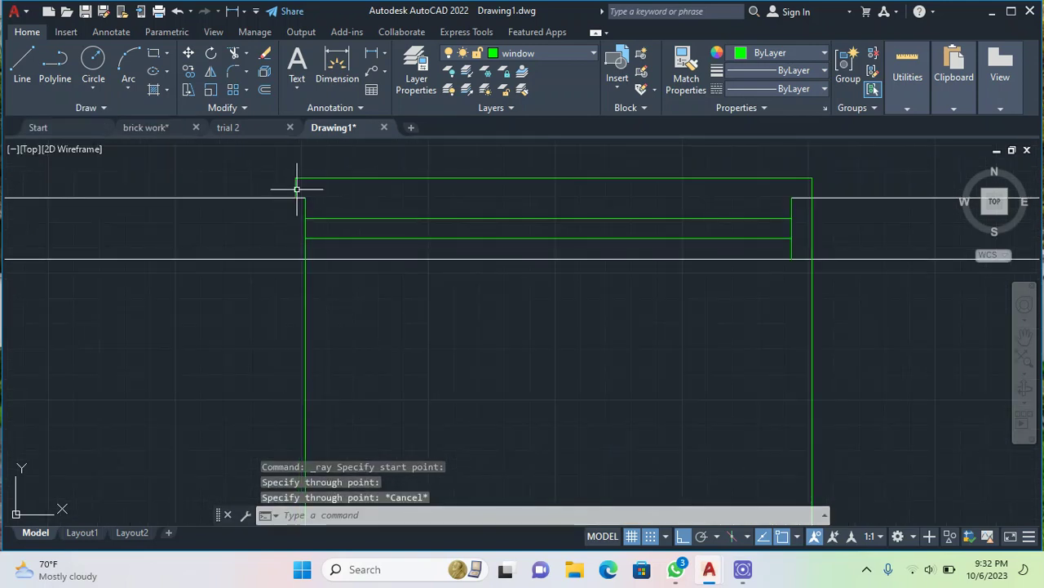
pyautogui.click(297, 188)
pyautogui.press('Escape')
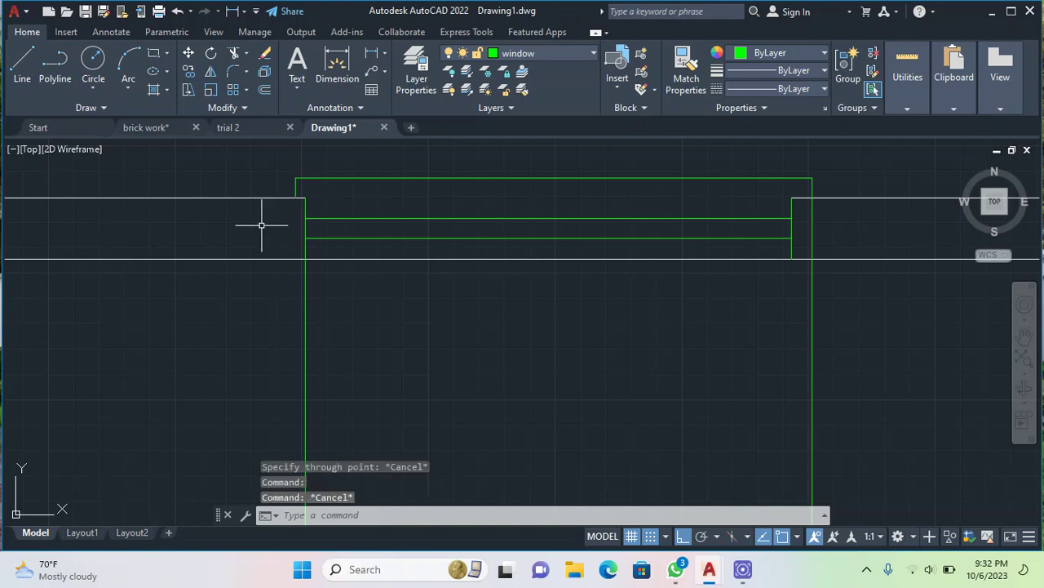
pyautogui.click(87, 108)
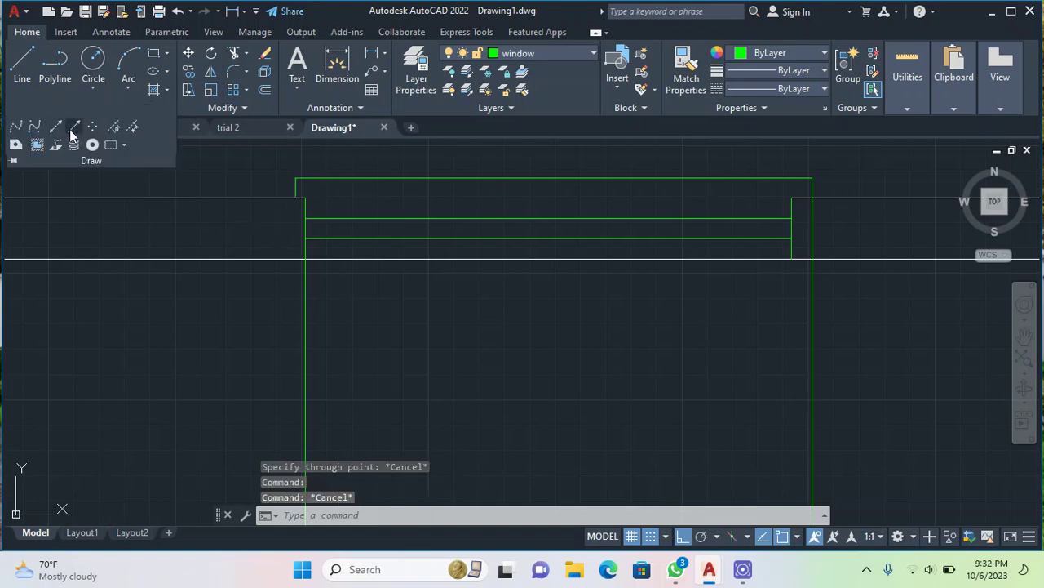
pyautogui.click(73, 128)
pyautogui.click(296, 198)
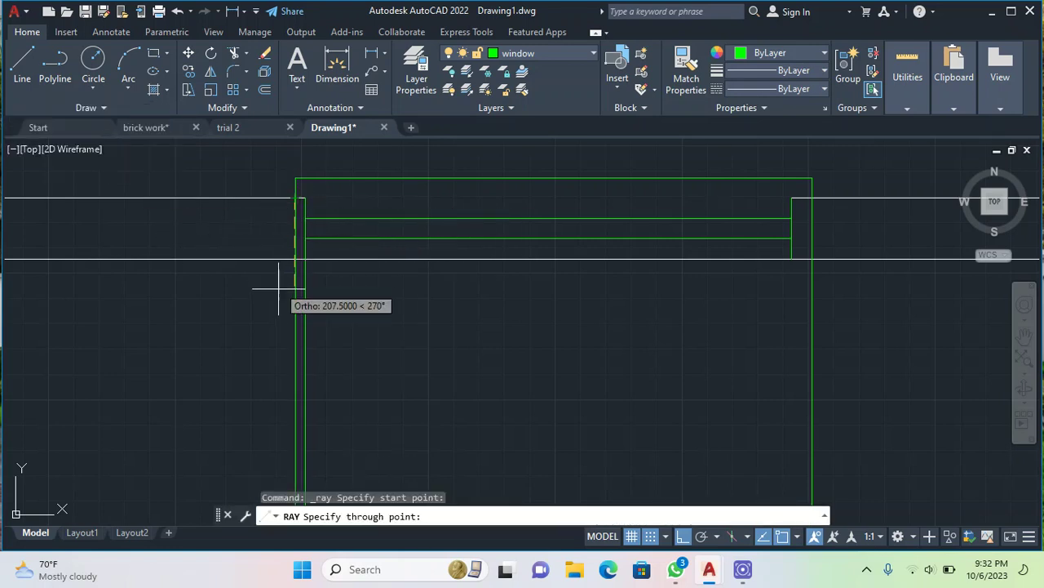
pyautogui.click(277, 310)
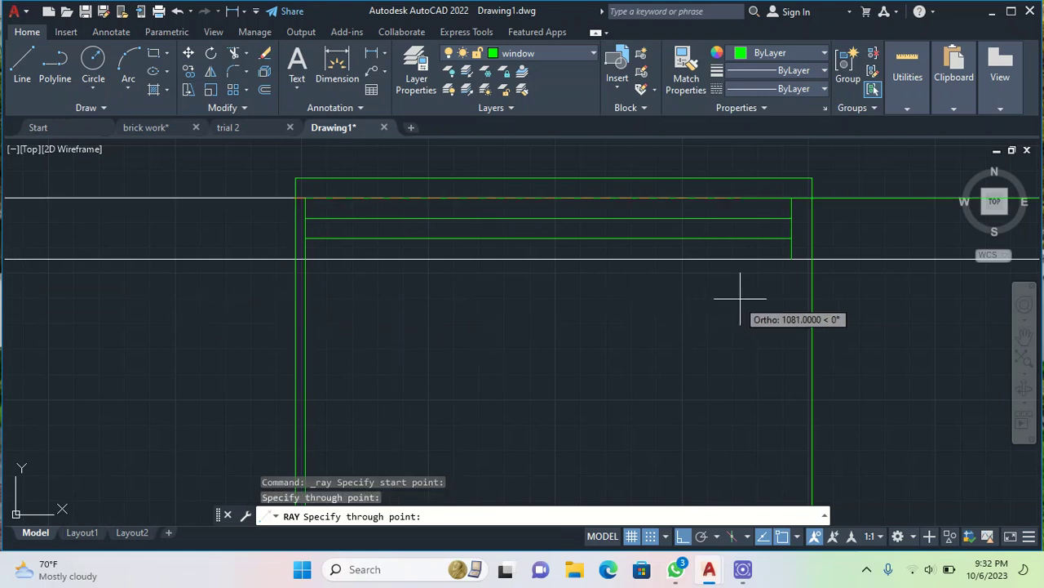
pyautogui.press('Escape')
# Step: Draw a ray straight down from the lower end of the window's right side line
pyautogui.click(85, 107)
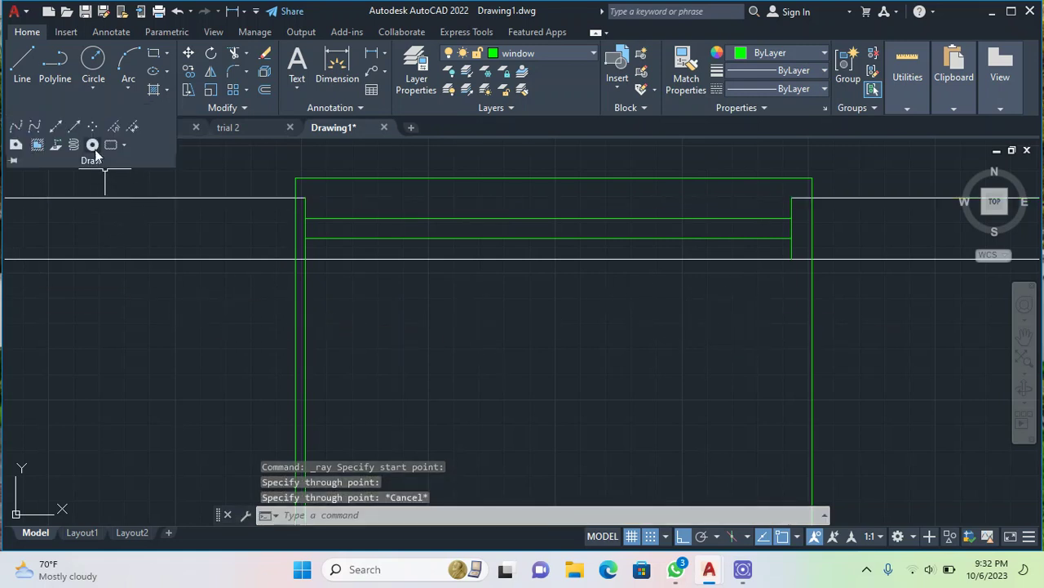
pyautogui.click(74, 127)
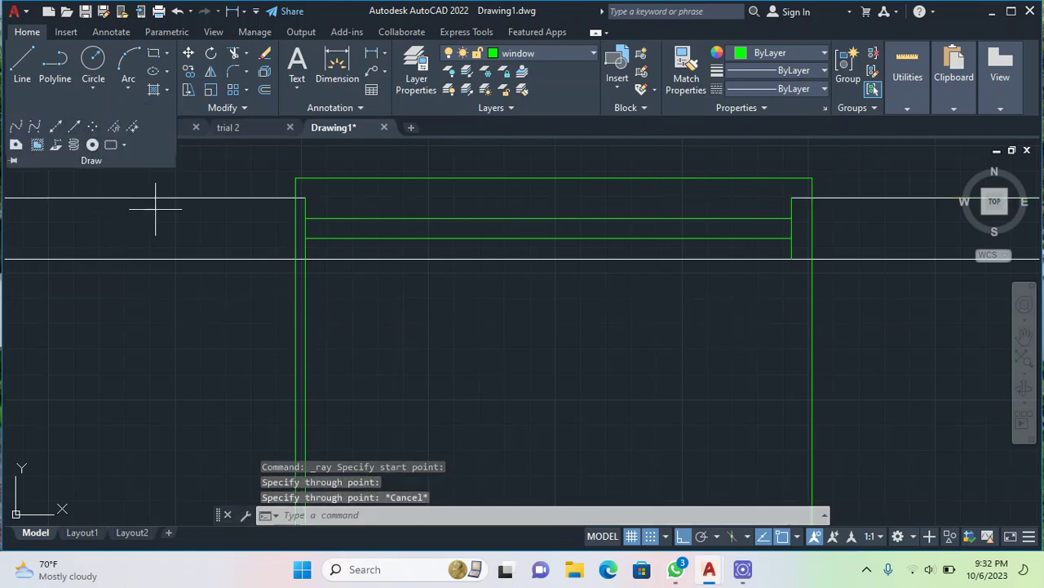
pyautogui.click(792, 260)
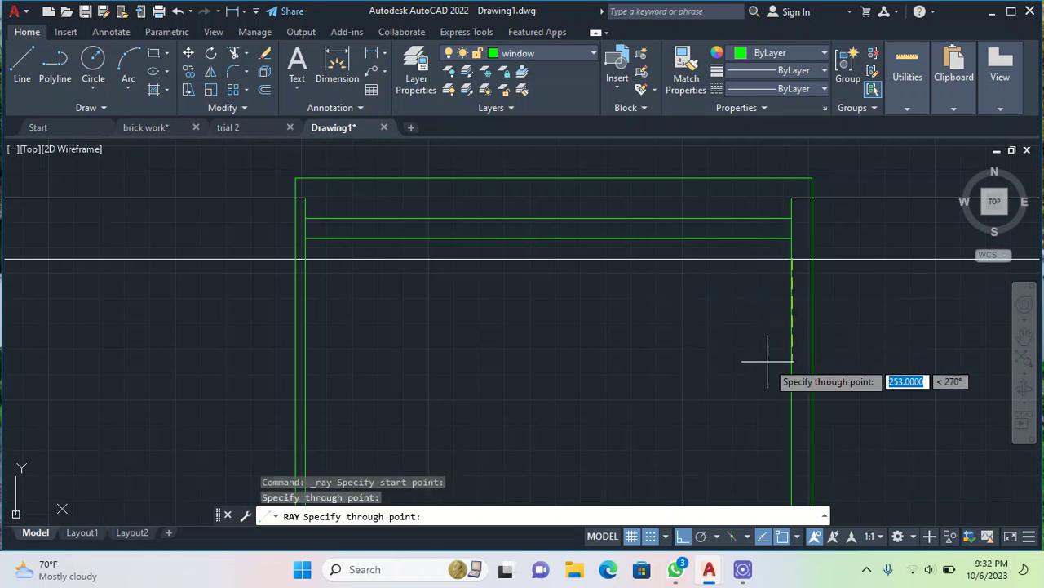
pyautogui.scroll(-6, 622, 354)
pyautogui.scroll(-4, 608, 410)
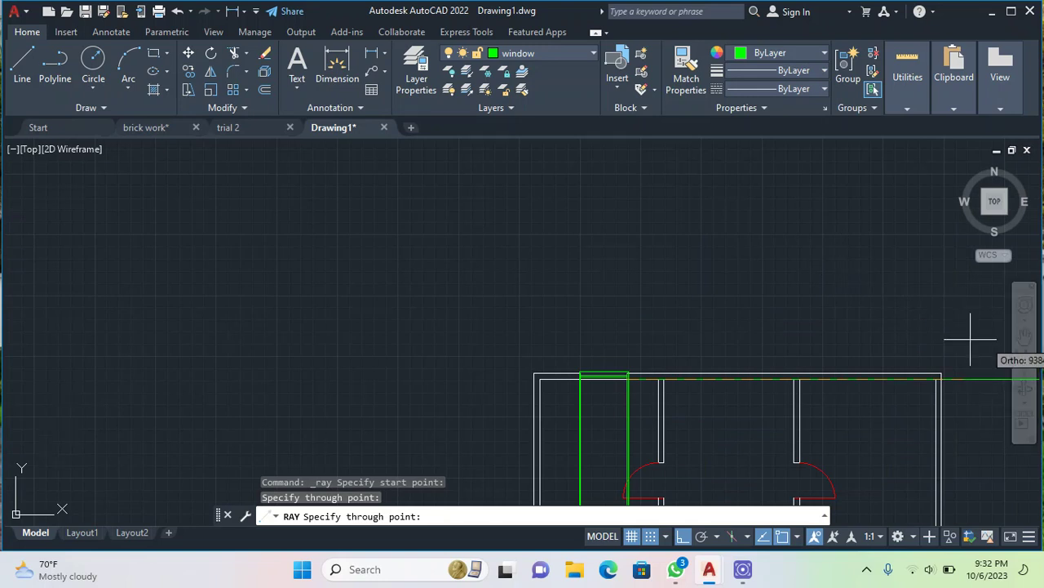
pyautogui.press('Escape')
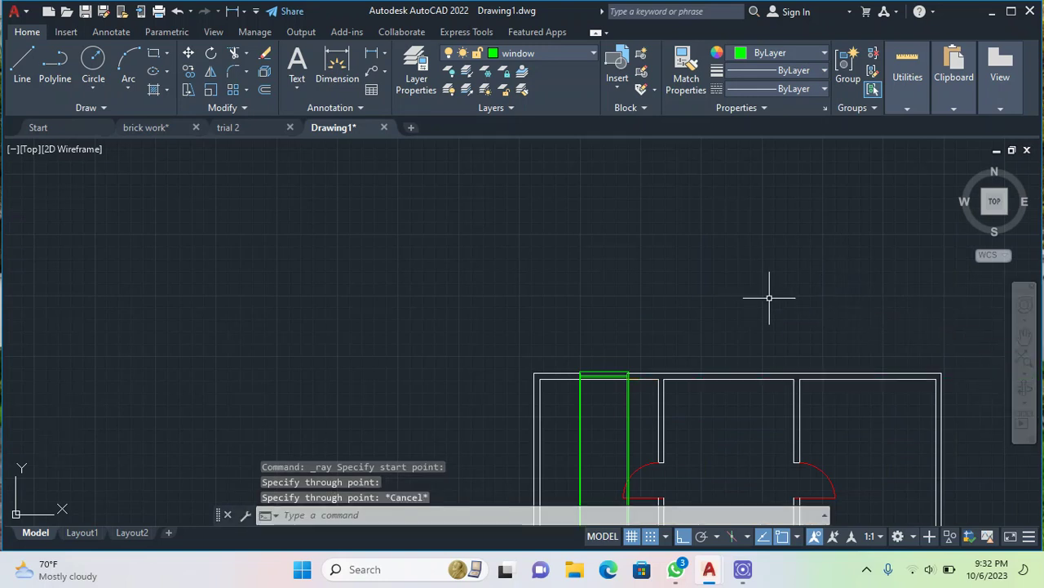
# Step: Trim the four rays below the building's bottom outer wall line and through the left room, the right pair only down to the door swing
pyautogui.click(1026, 336)
pyautogui.moveTo(848, 436); pyautogui.dragTo(814, 220)
pyautogui.press('Escape')
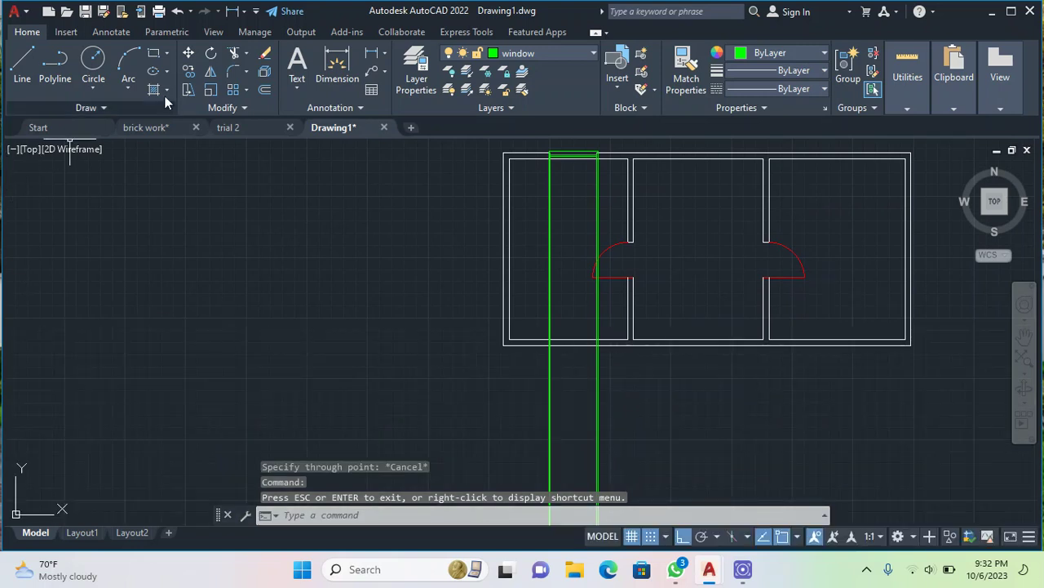
pyautogui.click(234, 53)
pyautogui.moveTo(371, 459)
pyautogui.mouseDown()
pyautogui.moveTo(688, 432)
pyautogui.moveTo(808, 404)
pyautogui.mouseUp()
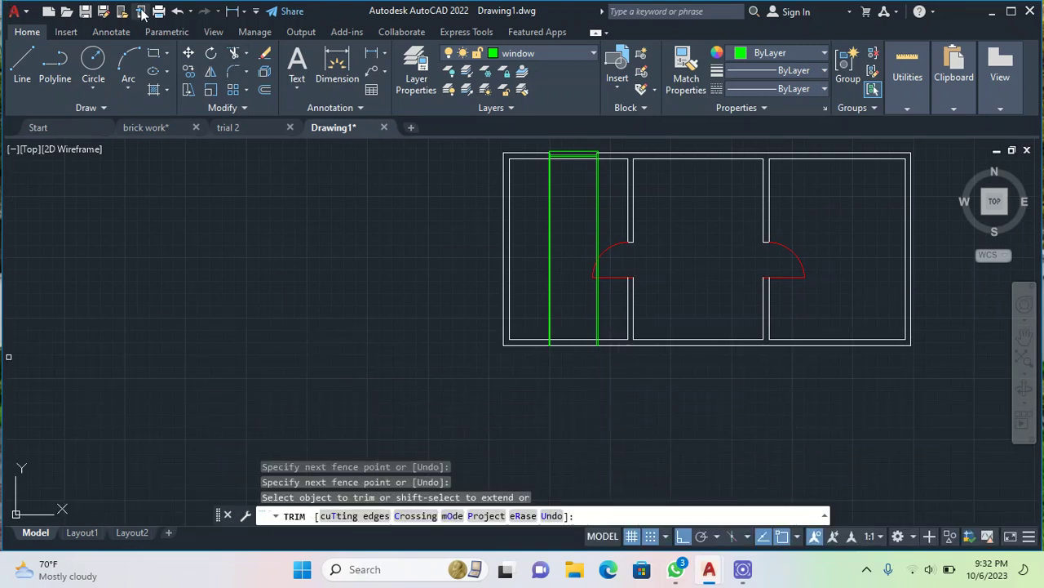
pyautogui.moveTo(536, 214); pyautogui.dragTo(581, 214)
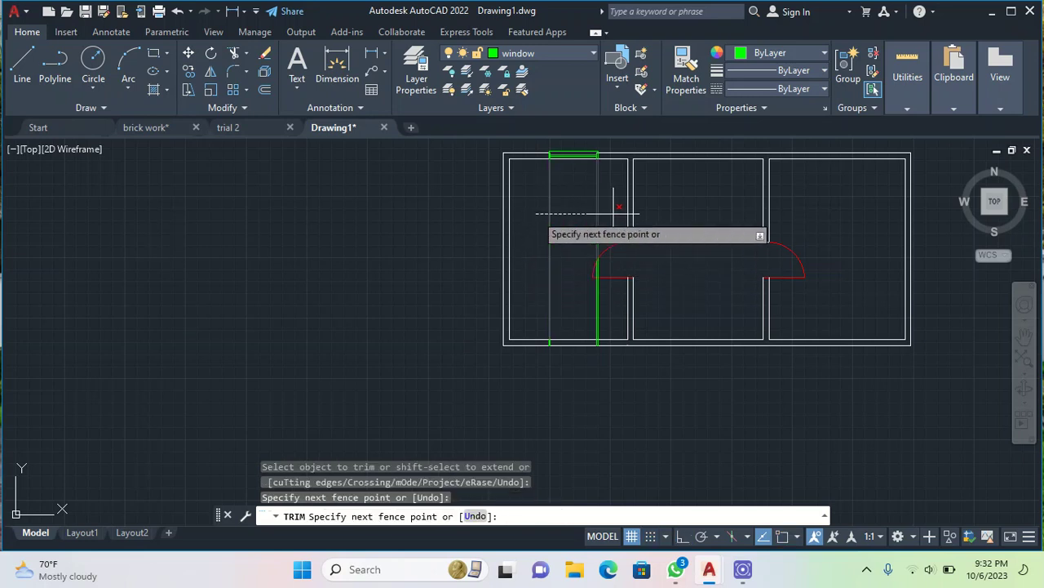
pyautogui.moveTo(590, 217); pyautogui.dragTo(577, 237)
# Step: Try to trim the remaining ray segments in the left room near the door, and undo that trim
pyautogui.moveTo(560, 306)
pyautogui.mouseDown()
pyautogui.moveTo(629, 315)
pyautogui.moveTo(613, 310)
pyautogui.moveTo(629, 291)
pyautogui.moveTo(592, 297)
pyautogui.mouseUp()
pyautogui.scroll(6, 595, 265)
pyautogui.scroll(-2, 416, 318)
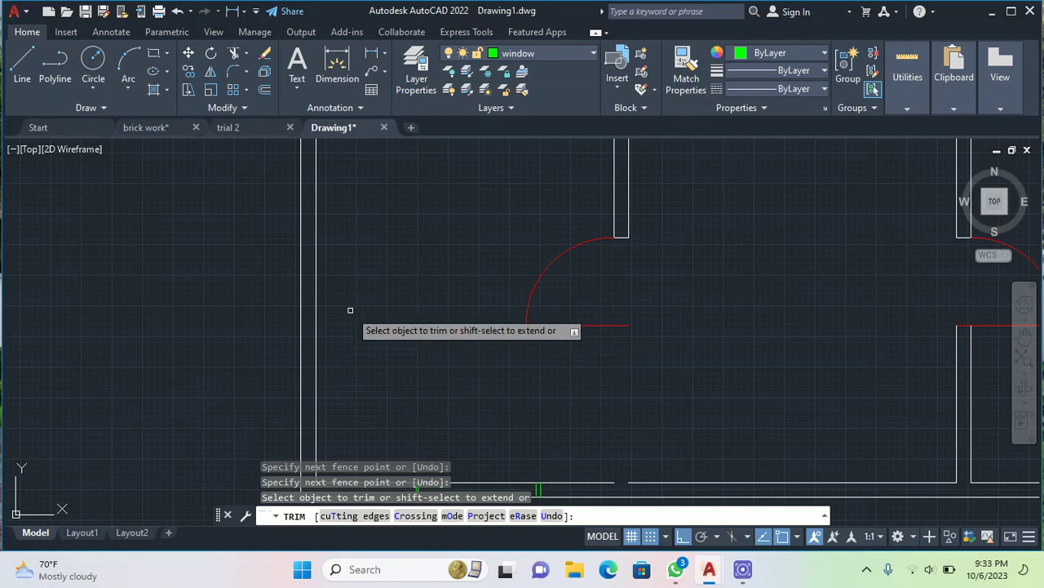
pyautogui.hotkey('ctrl', 'z')
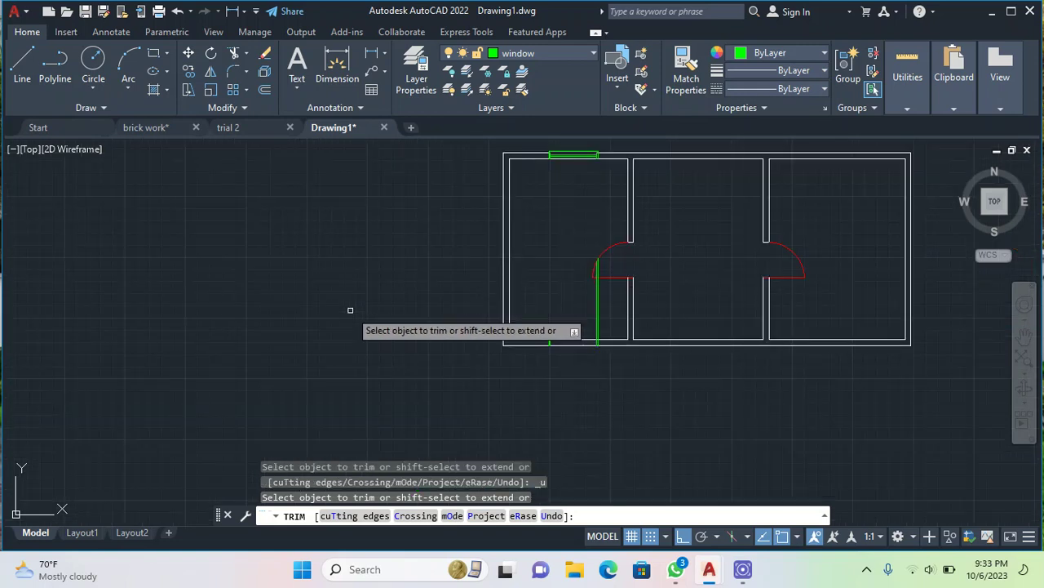
# Step: Trim the right pair of rays between the left door's leaf line and the bottom wall's inner line
pyautogui.click(567, 312)
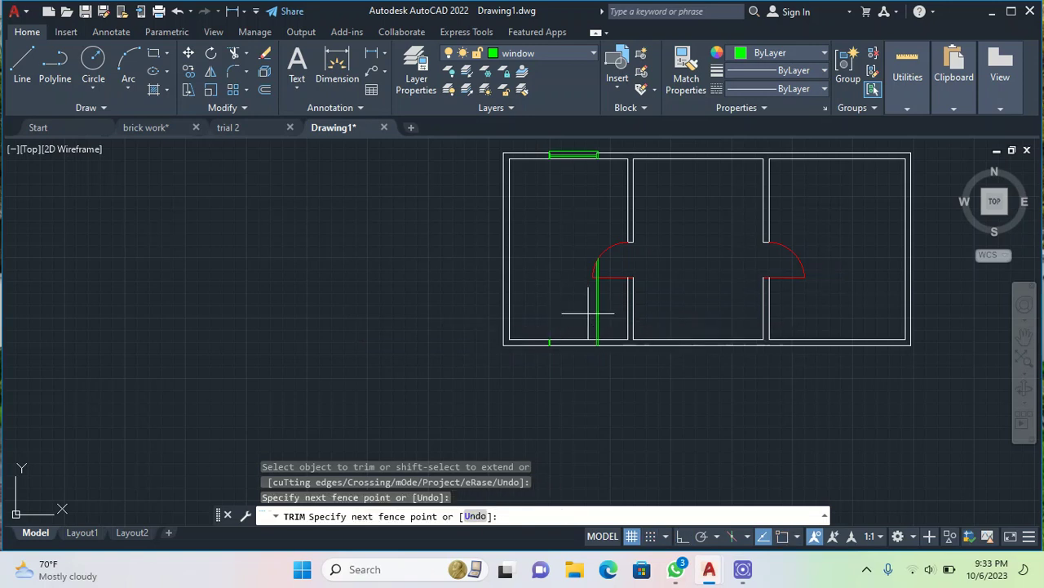
pyautogui.click(605, 307)
pyautogui.press('Return')
pyautogui.scroll(4, 606, 285)
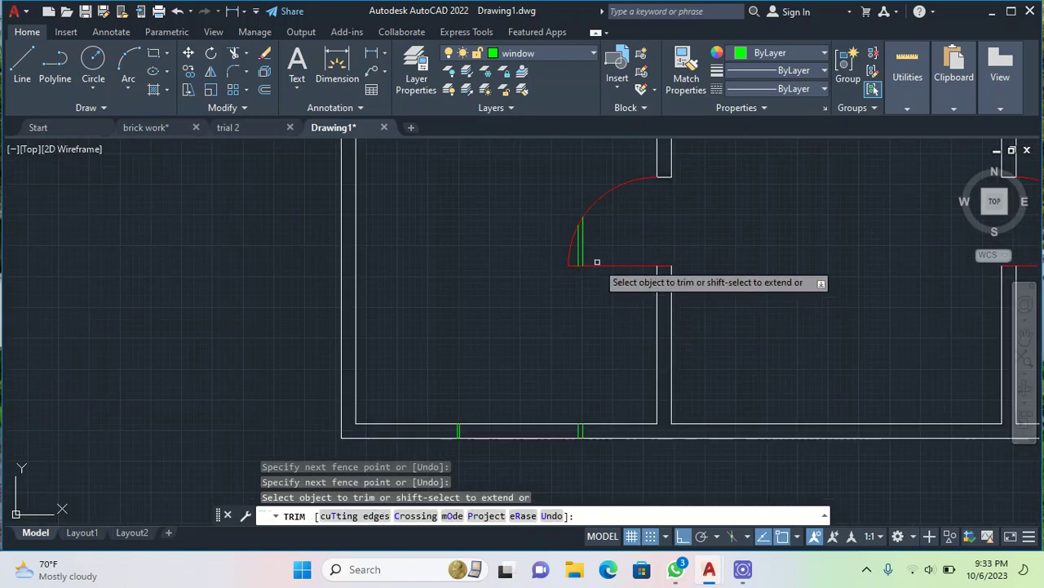
# Step: Trim away the remaining ray segments inside the left door's swing and finish the trim
pyautogui.click(594, 248)
pyautogui.click(577, 251)
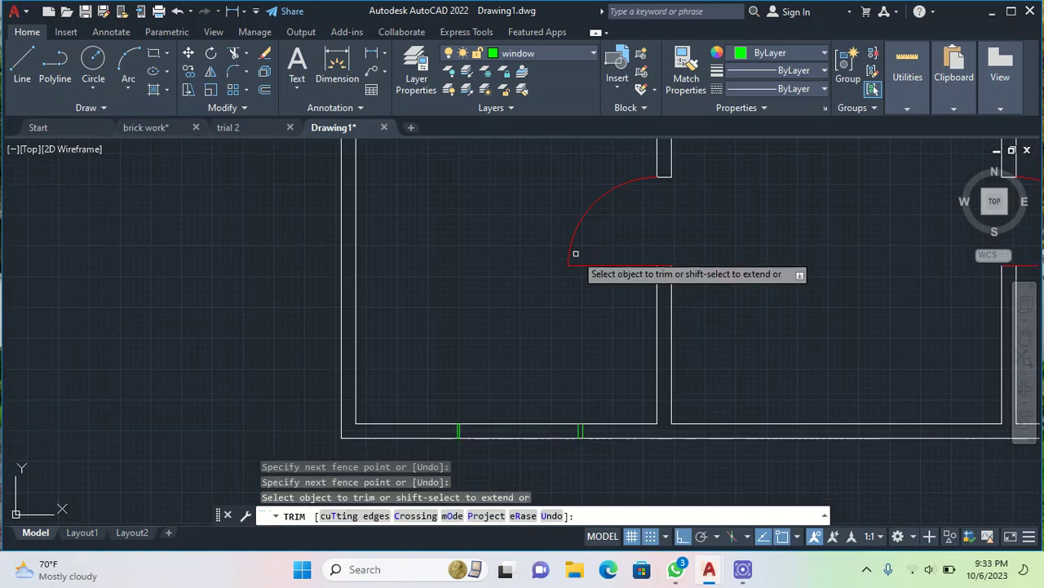
pyautogui.scroll(-2, 557, 377)
pyautogui.scroll(4, 554, 444)
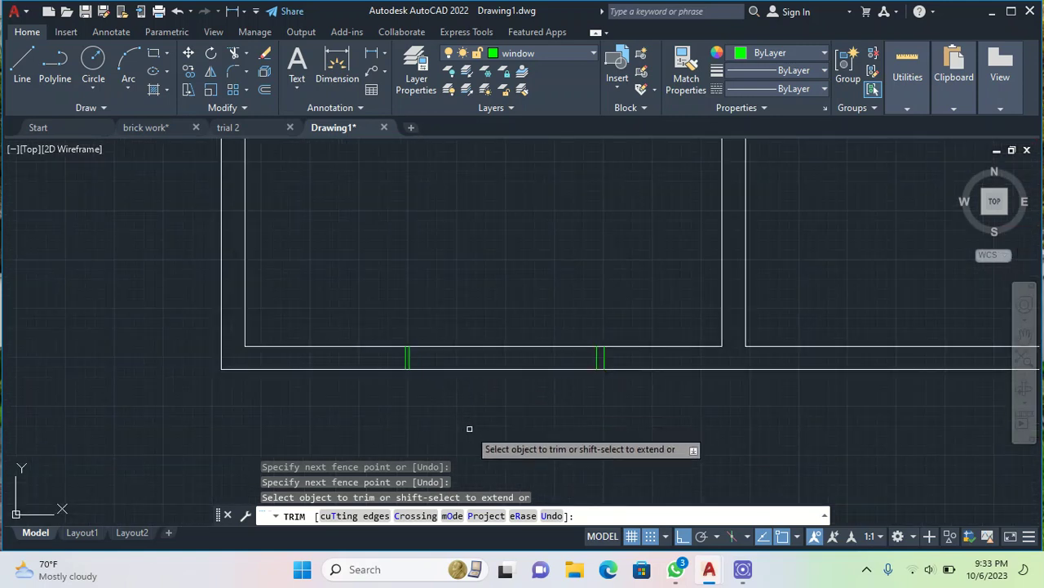
pyautogui.press('Escape')
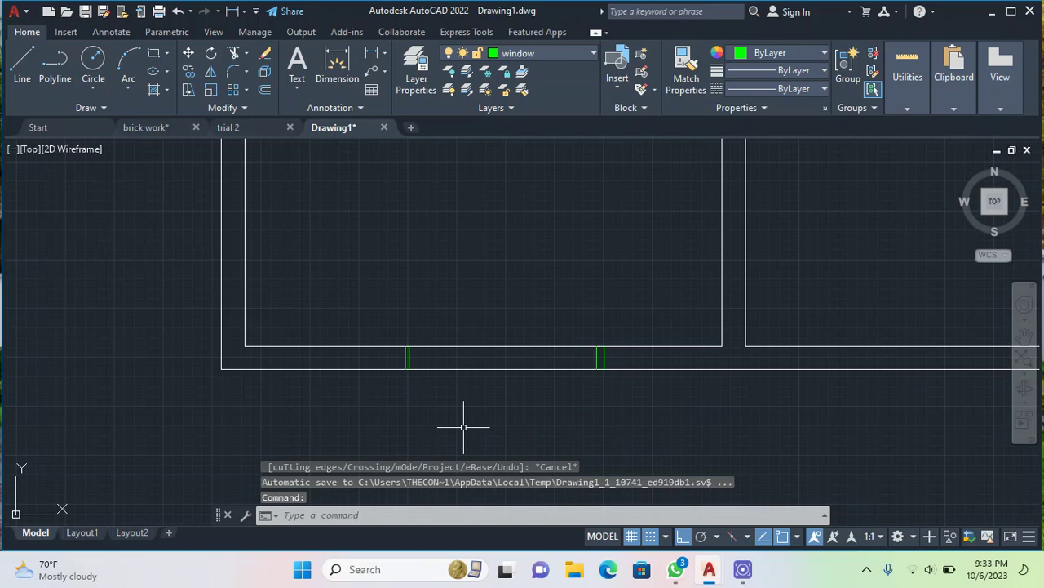
# Step: Measure the clear width between the projected window side lines in the left room's bottom wall
pyautogui.click(907, 78)
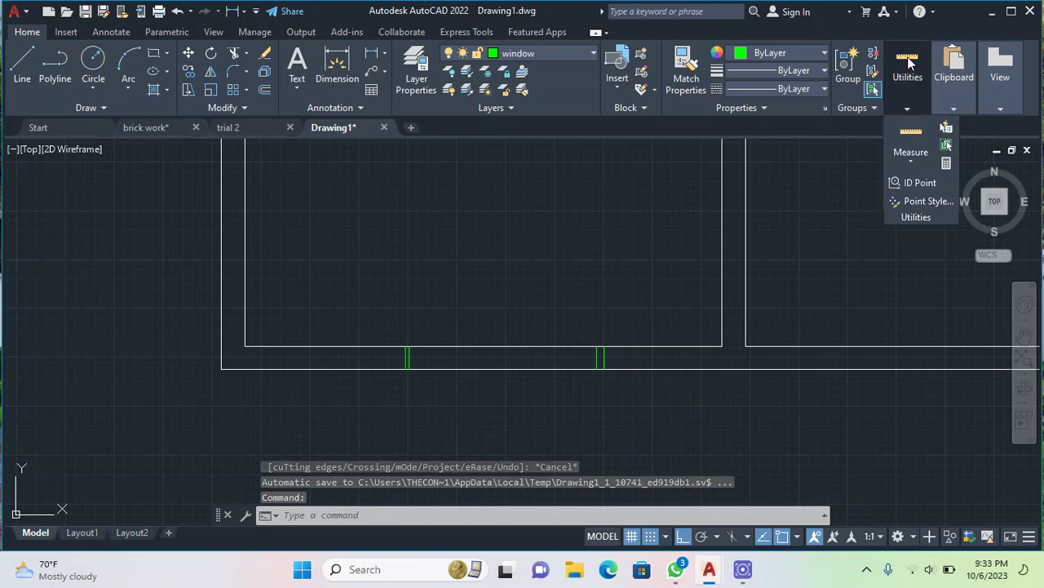
pyautogui.click(910, 138)
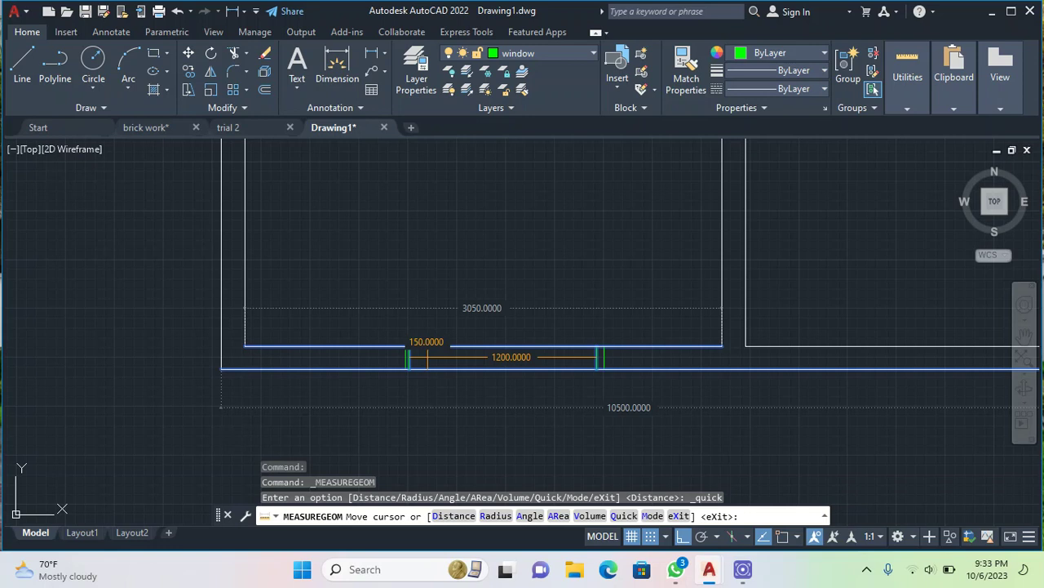
pyautogui.press('Escape')
pyautogui.press('Escape')
pyautogui.press('Escape')
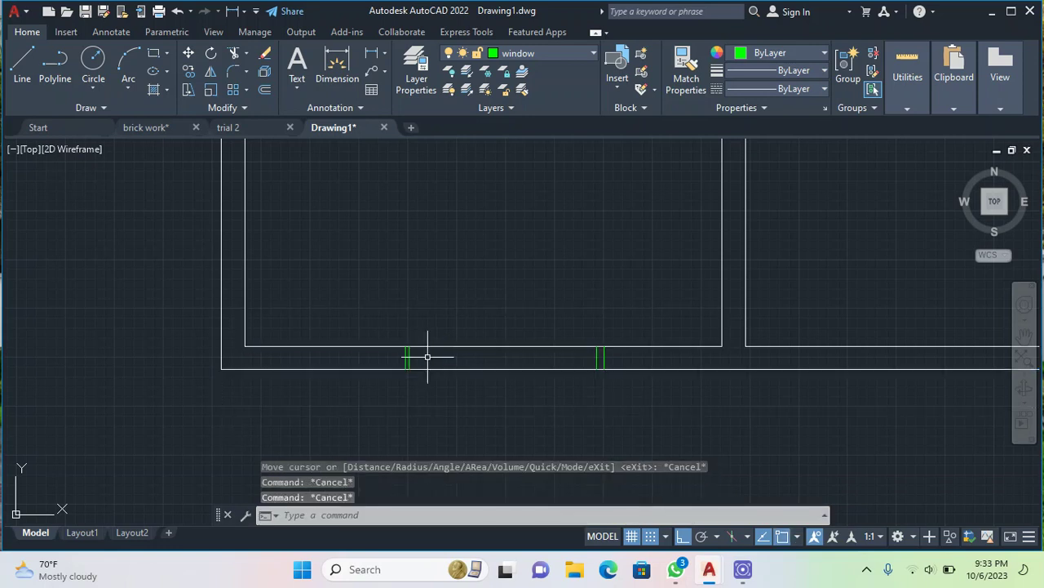
# Step: Offset the building's bottom outer wall line 50 inward, into the wall
pyautogui.scroll(4, 454, 377)
pyautogui.scroll(-2, 454, 377)
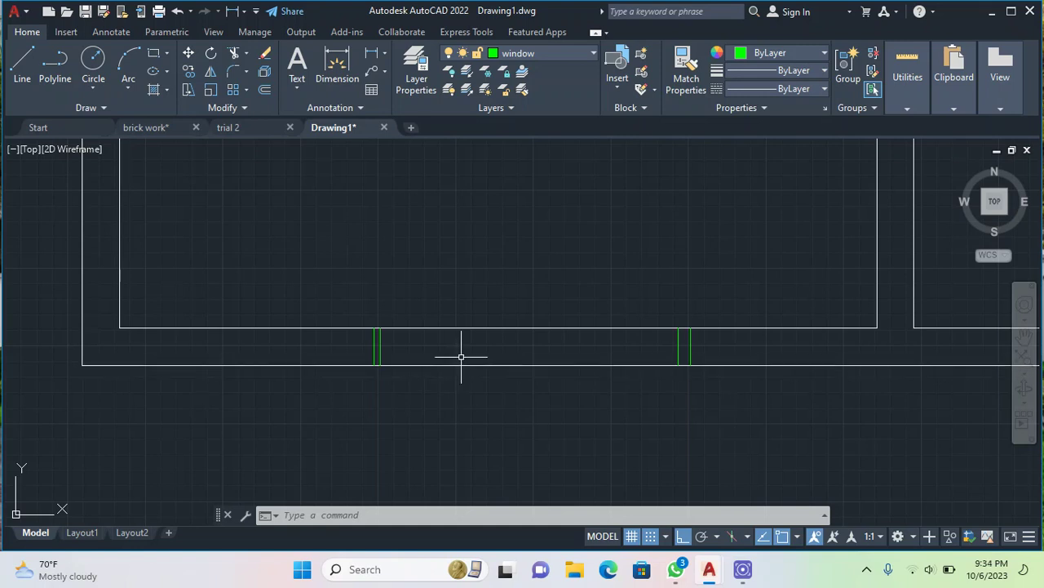
pyautogui.press('Escape')
pyautogui.press('Escape')
pyautogui.press('Escape')
pyautogui.write('OFFs')
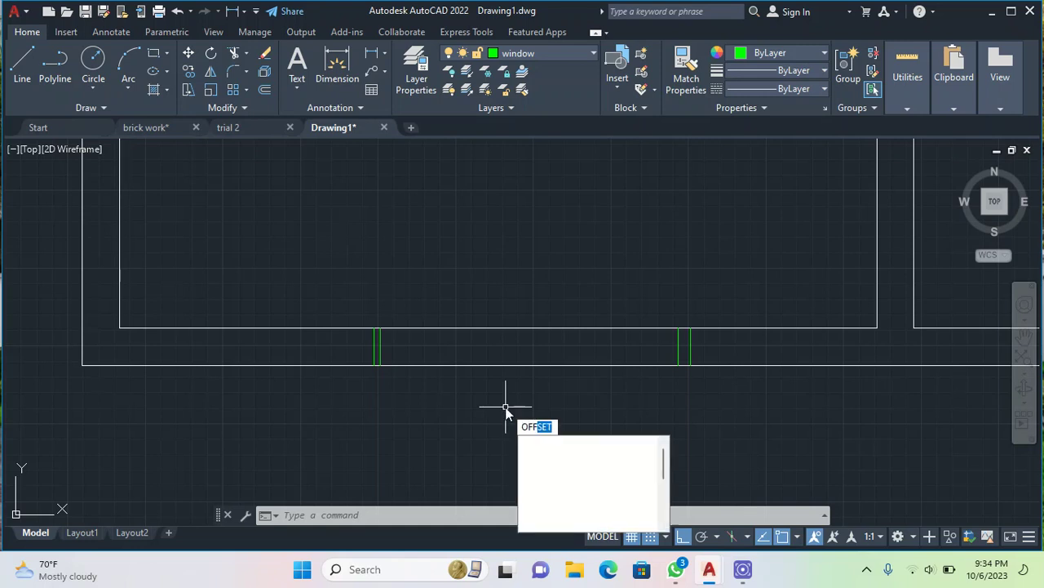
pyautogui.write('Et')
pyautogui.press('Return')
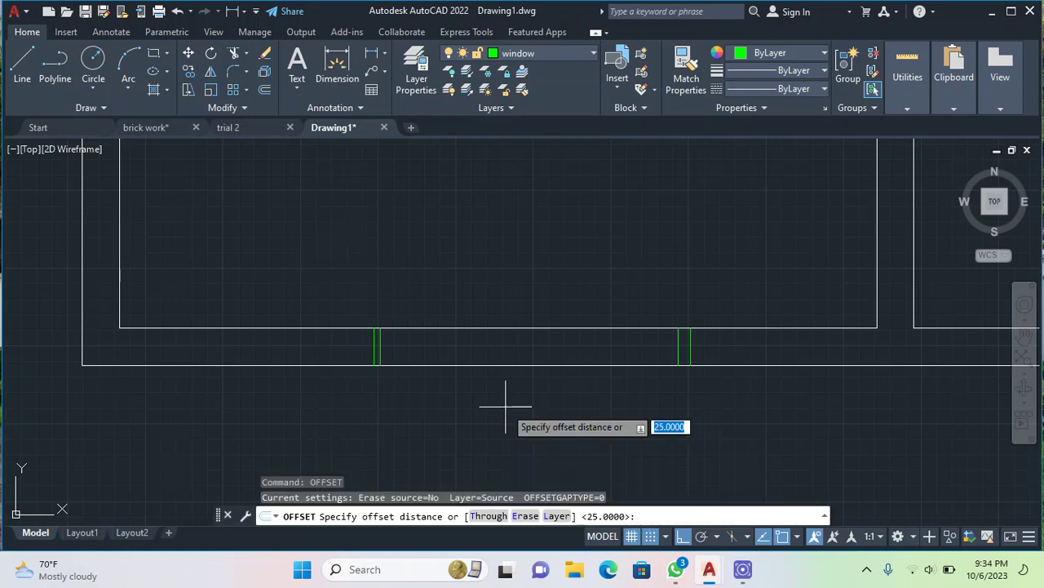
pyautogui.write('5')
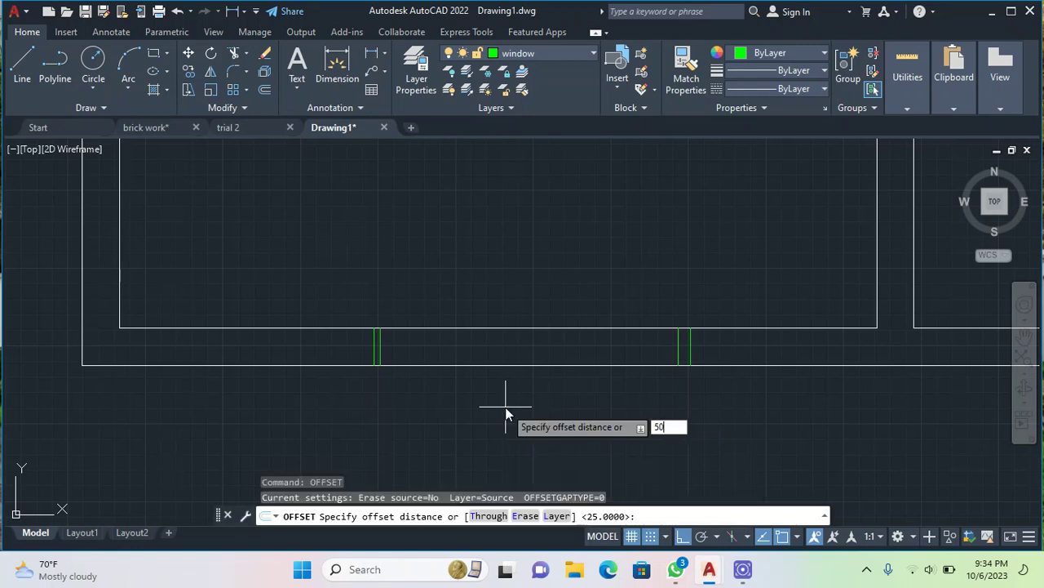
pyautogui.write('0')
pyautogui.press('Return')
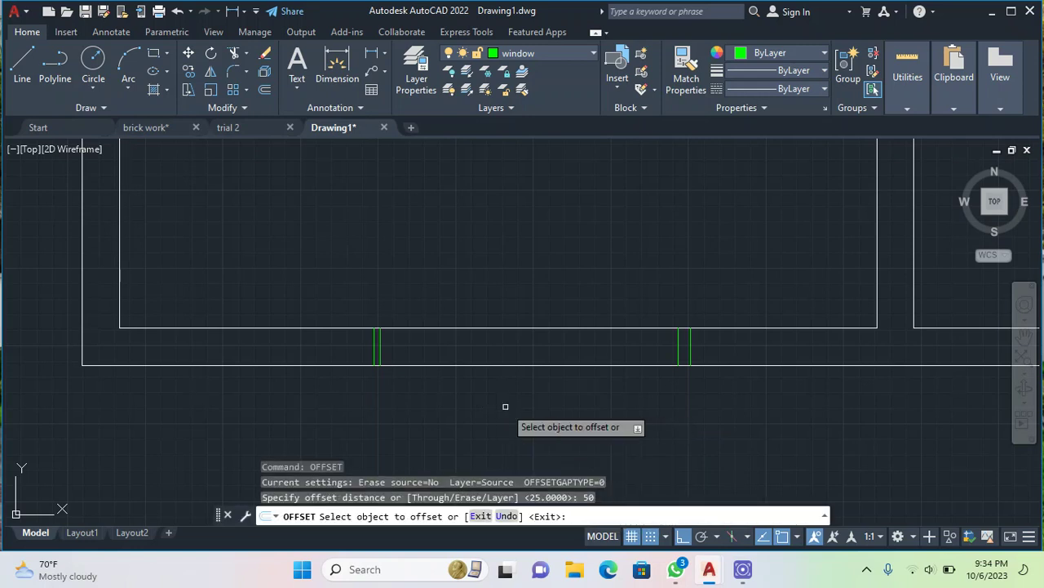
pyautogui.click(491, 365)
pyautogui.click(483, 346)
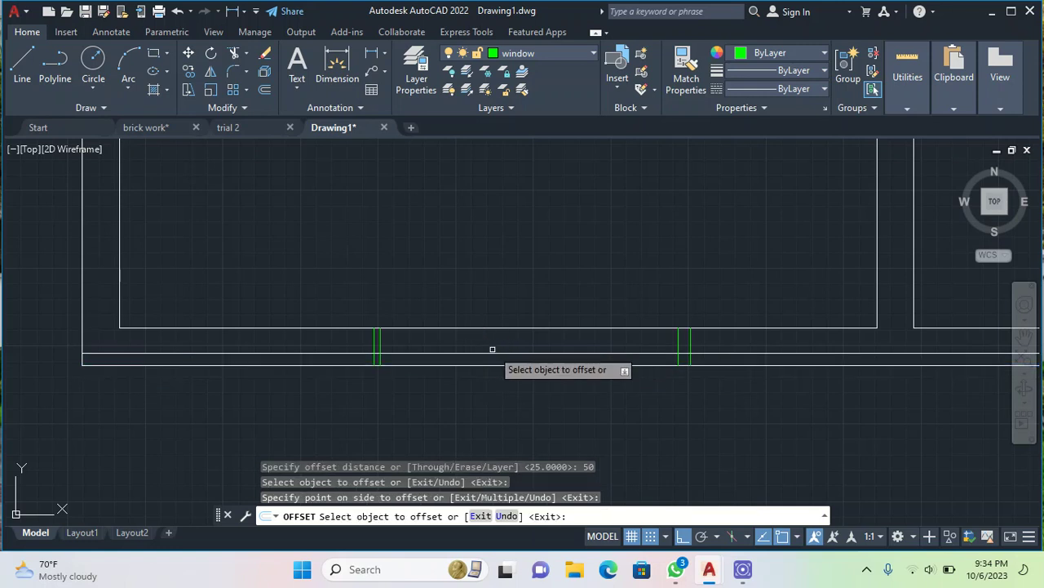
# Step: Offset the new line another 50 toward the room, and offset the bottom outer wall line 50 outward
pyautogui.click(494, 351)
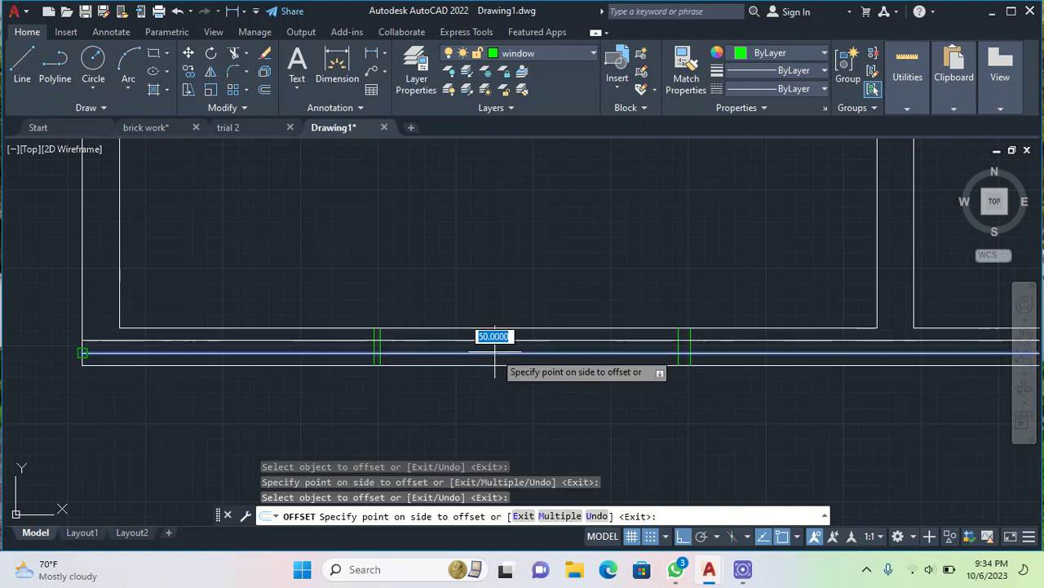
pyautogui.click(485, 309)
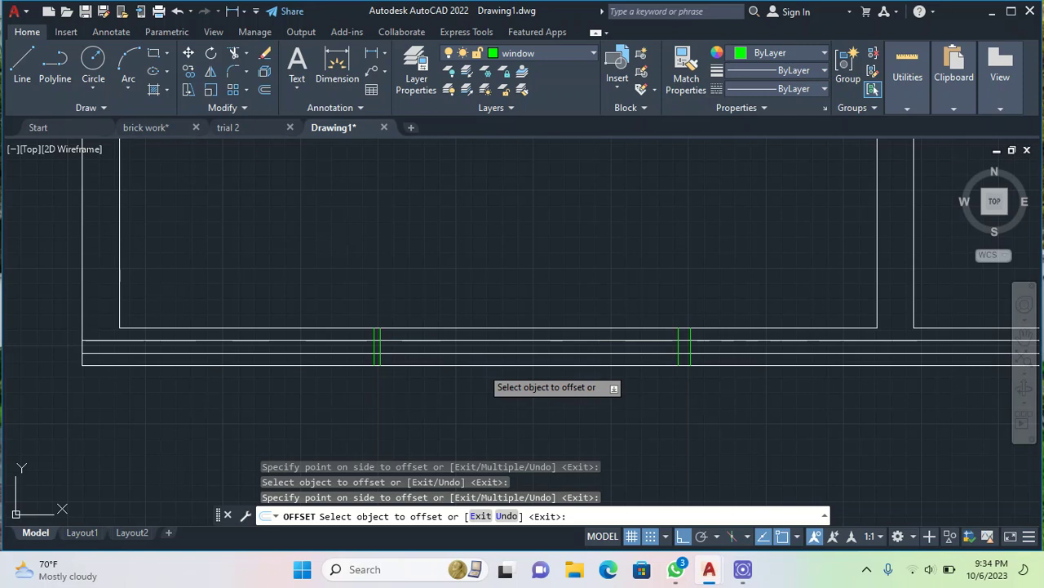
pyautogui.click(480, 365)
pyautogui.click(470, 413)
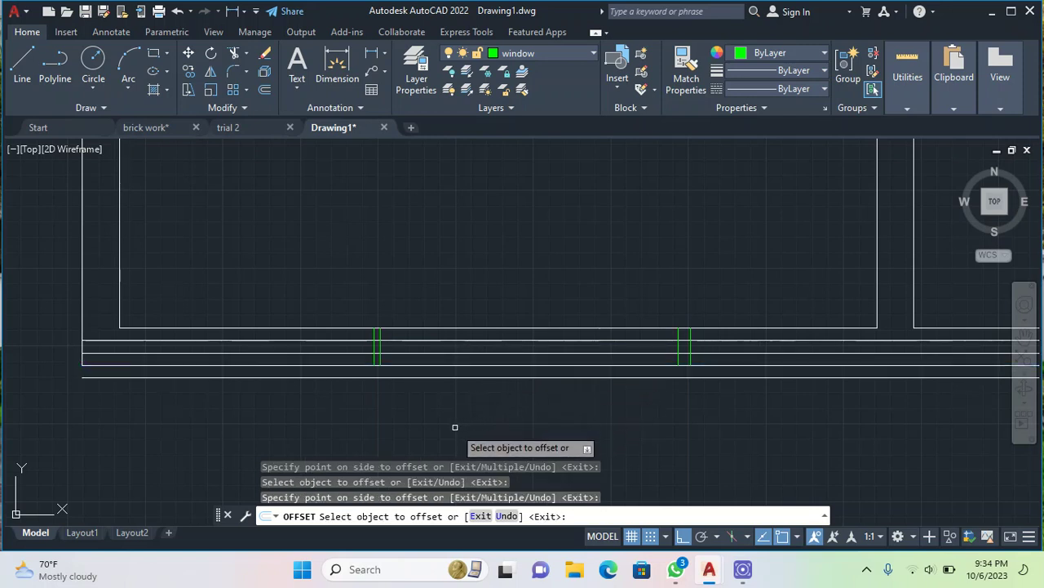
# Step: Offset the left line of the window's left side pair 25 to the left
pyautogui.click(373, 360)
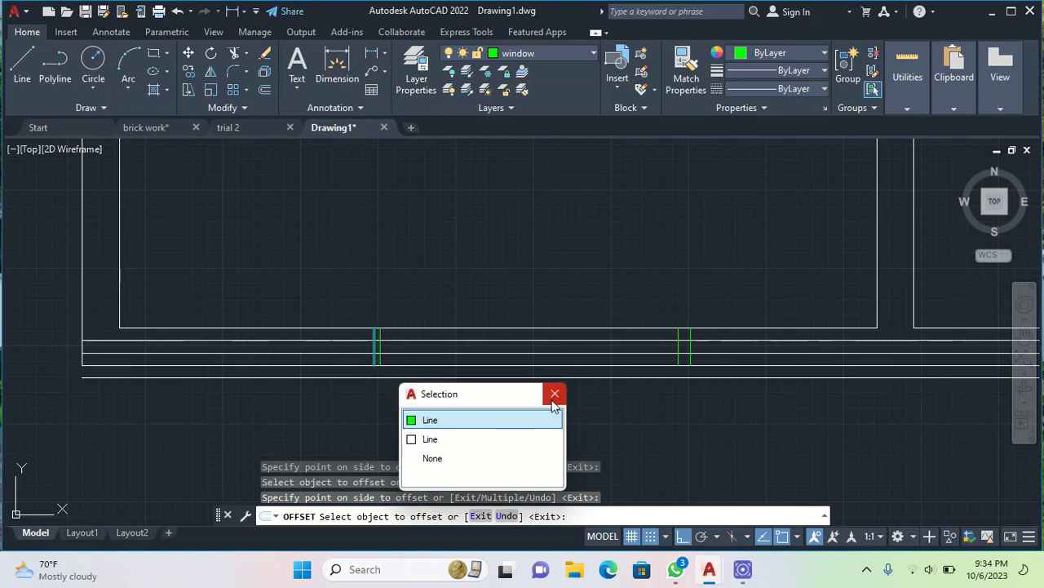
pyautogui.click(374, 347)
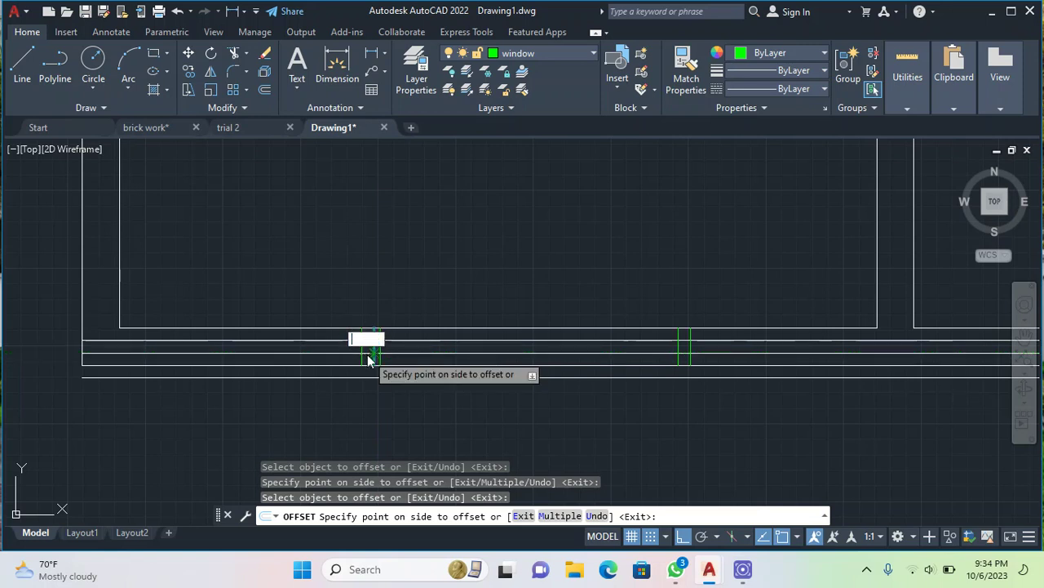
pyautogui.write('25')
pyautogui.press('Return')
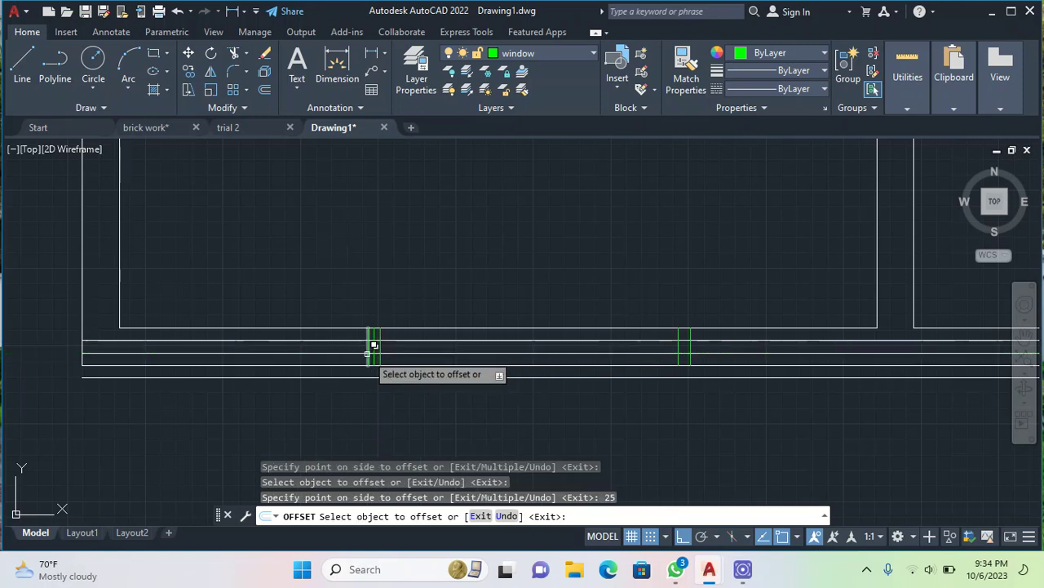
# Step: Offset the right line of the window's right side pair 50 to the right
pyautogui.click(691, 351)
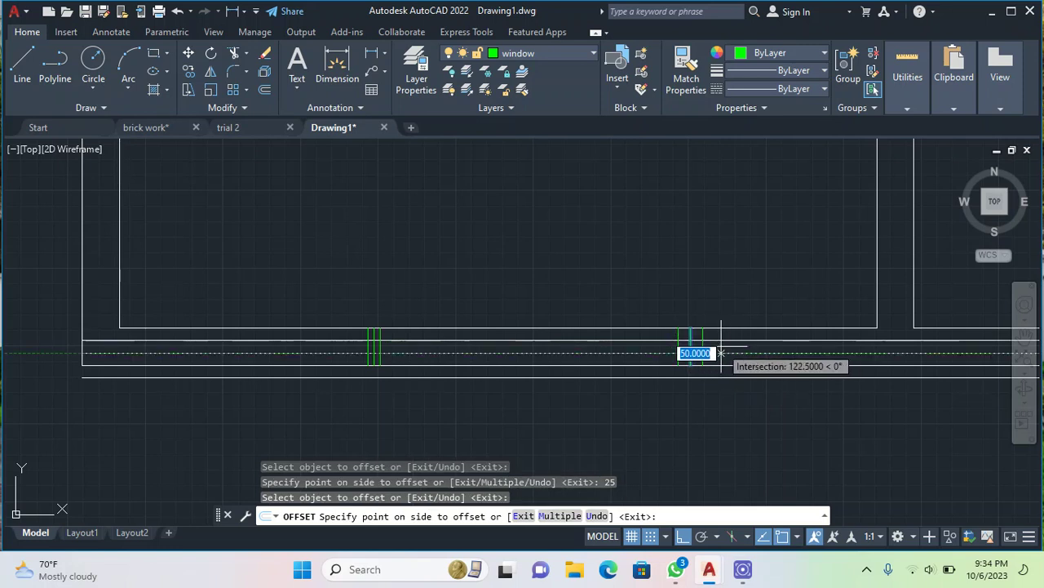
pyautogui.click(726, 351)
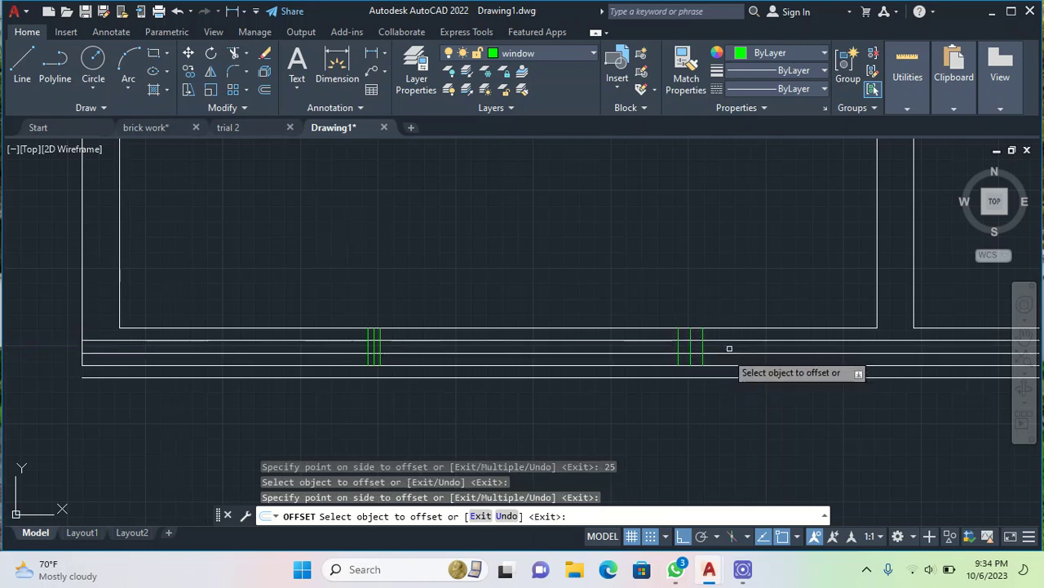
pyautogui.click(686, 343)
pyautogui.click(857, 382)
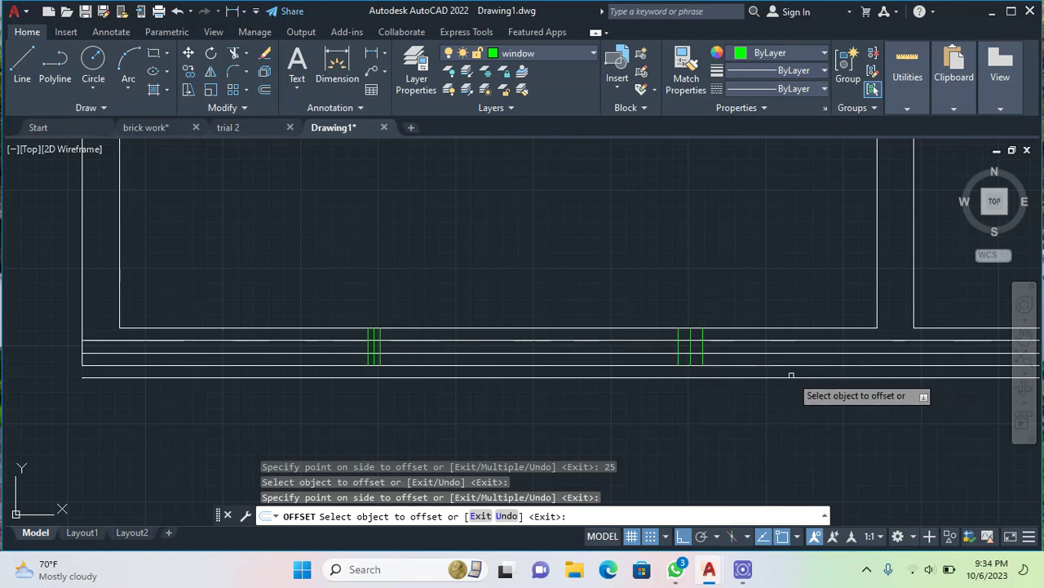
# Step: Offset the innermost line of the window's right side 25 to the right and end the offset command
pyautogui.click(690, 352)
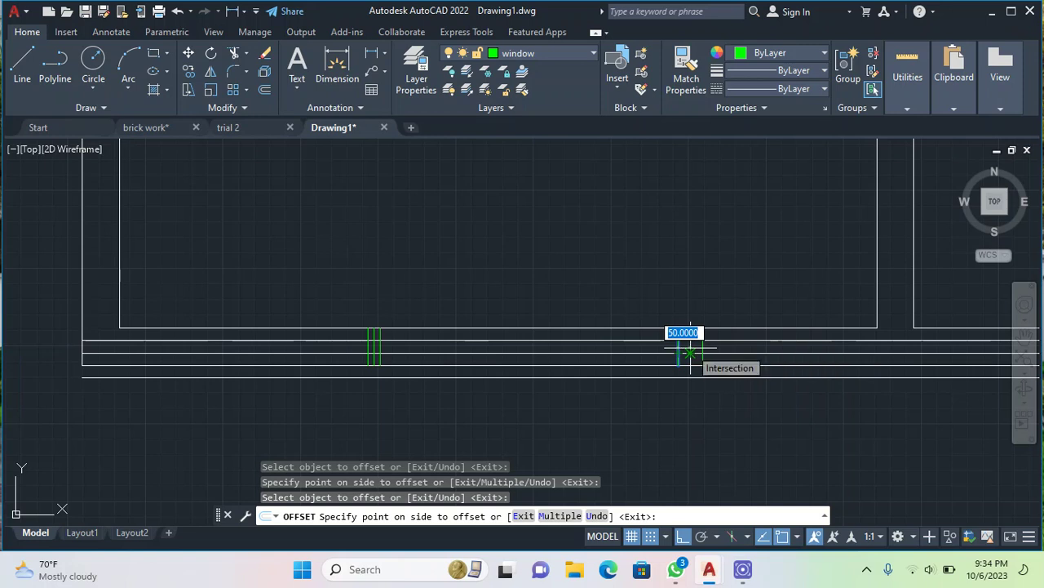
pyautogui.press('BackSpace')
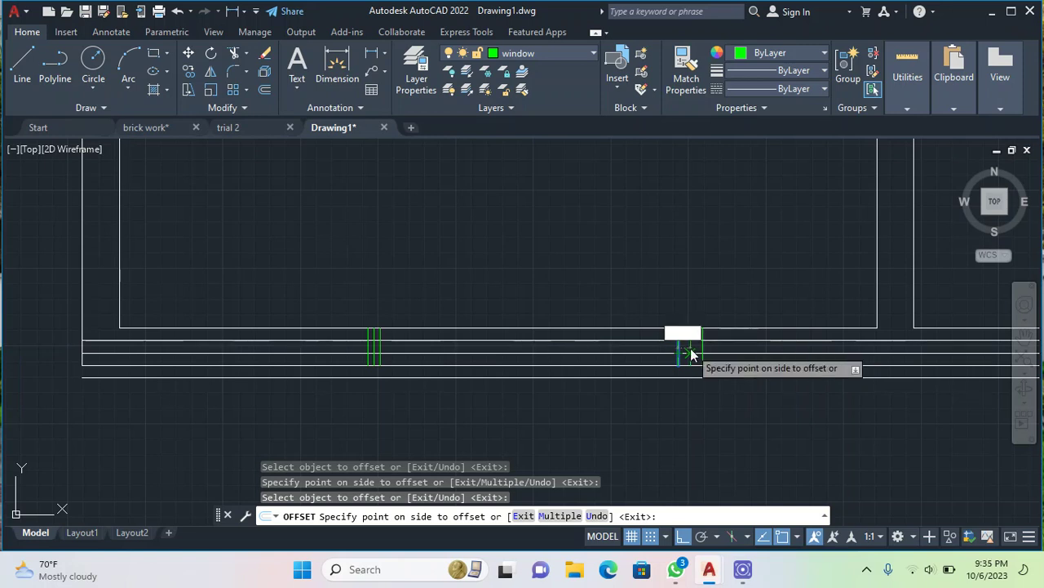
pyautogui.press('Return')
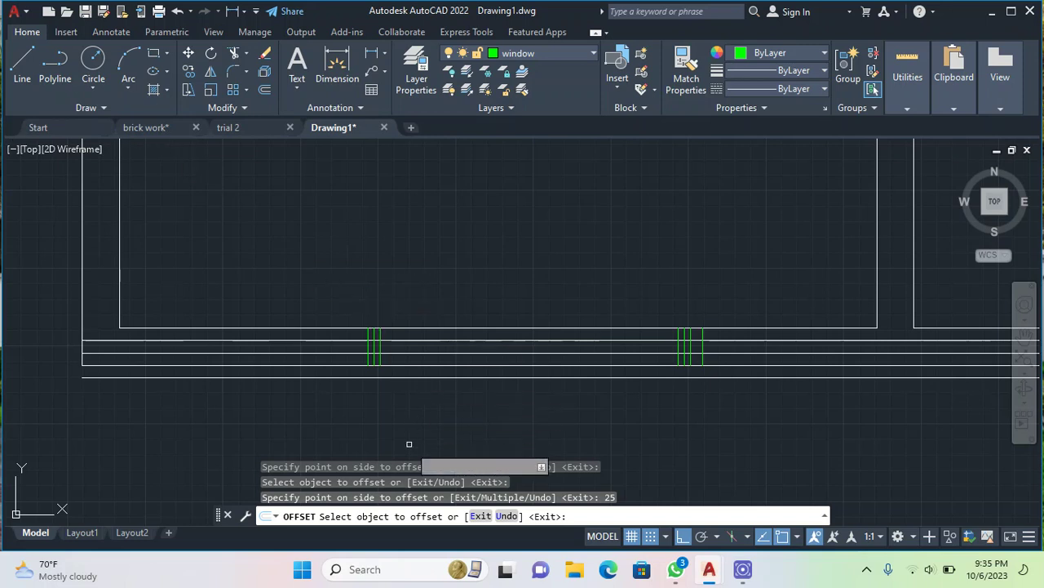
pyautogui.press('Escape')
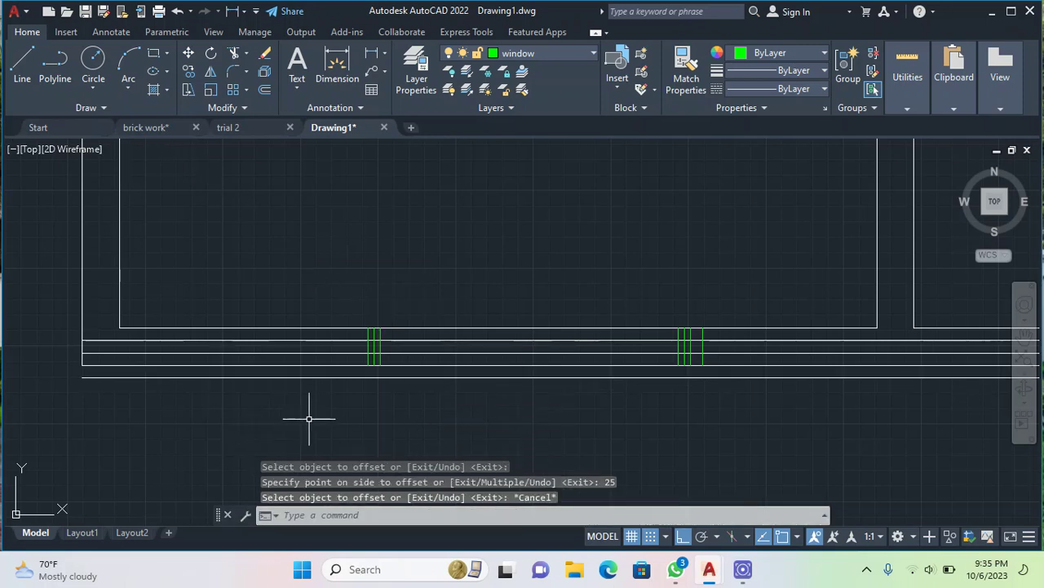
# Step: Trim the two lines inside the wall on both sides of the window and remove the two surplus outer lines at its right side
pyautogui.click(235, 52)
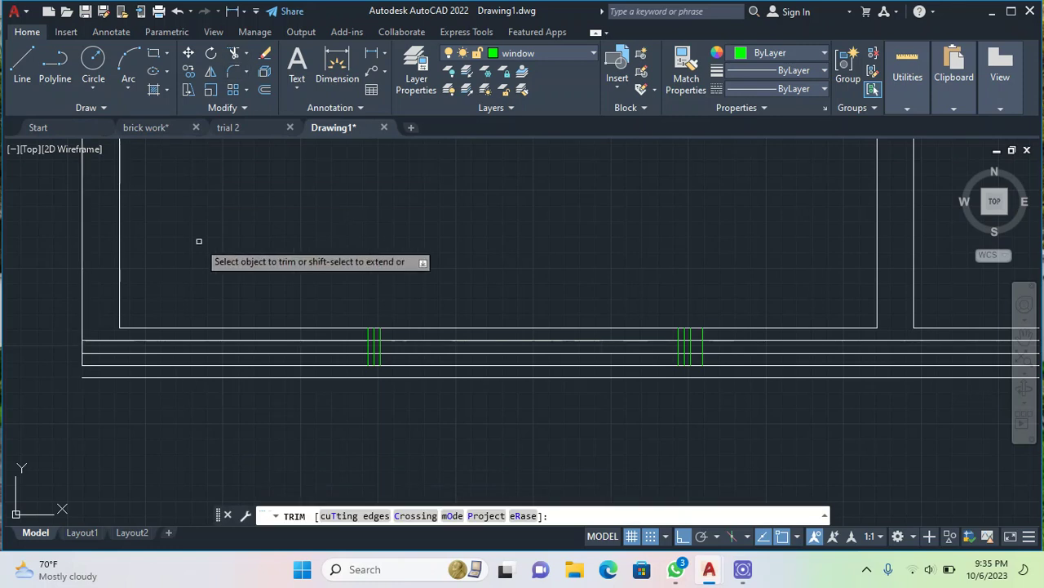
pyautogui.click(203, 339)
pyautogui.click(224, 352)
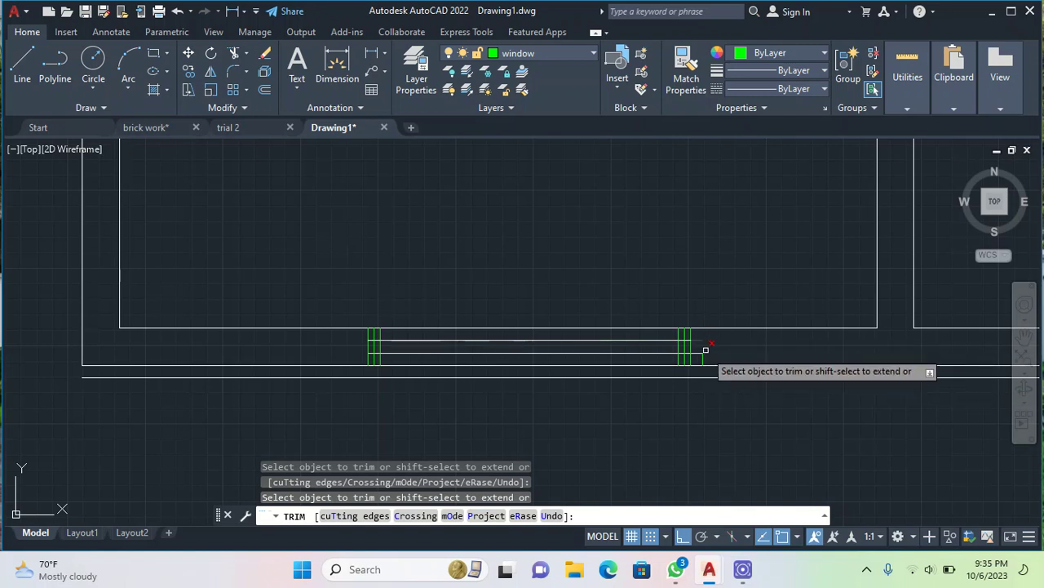
pyautogui.click(704, 357)
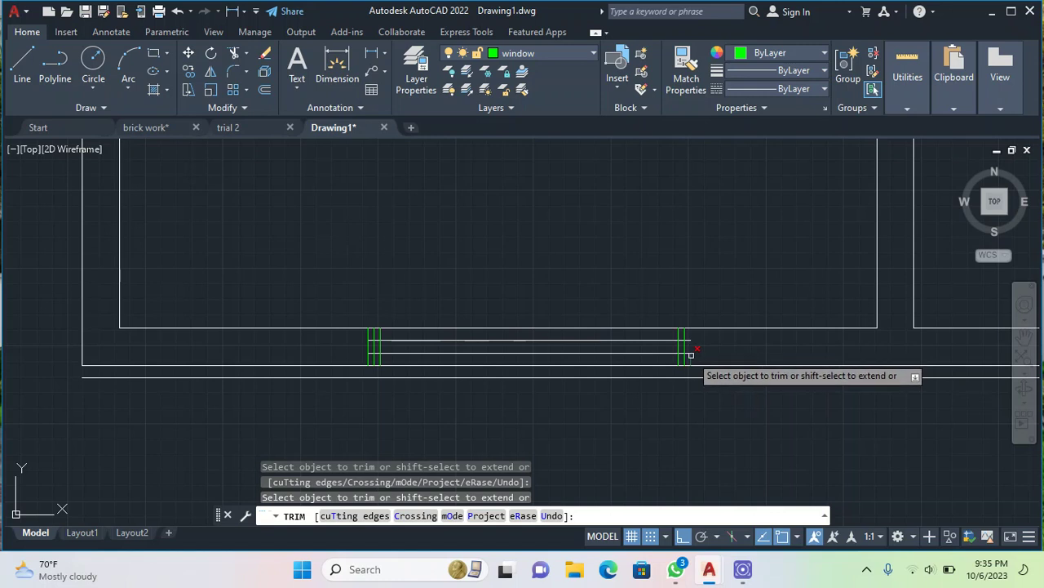
# Step: Trim the two horizontal window lines back to the inner line of the window's right side
pyautogui.scroll(5, 690, 355)
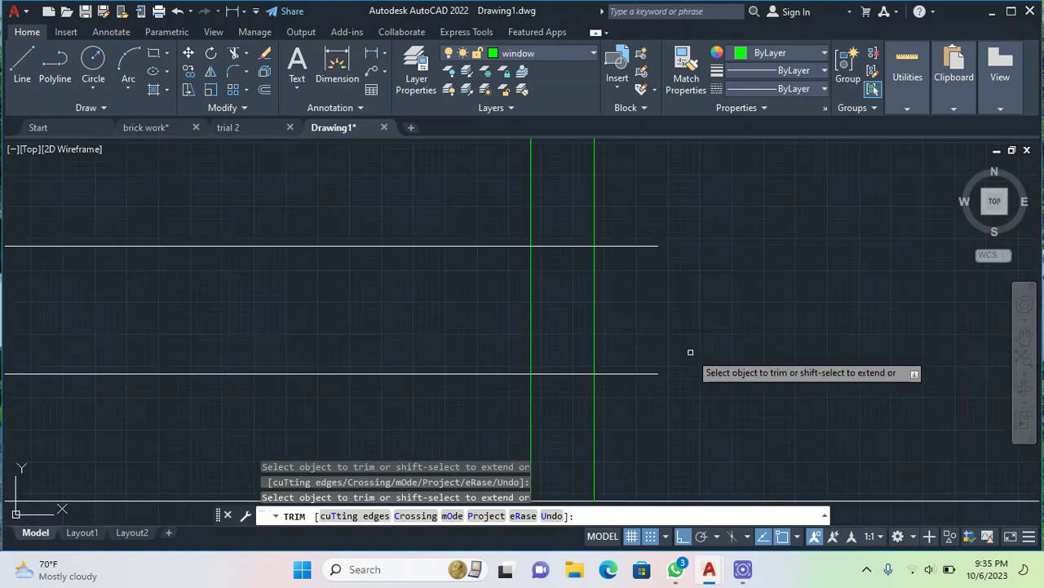
pyautogui.click(623, 246)
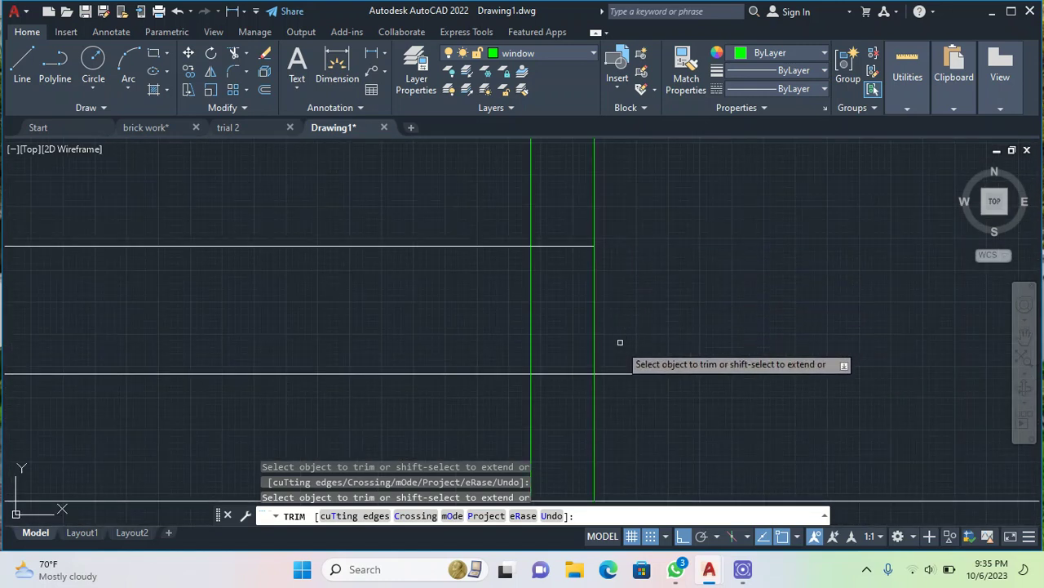
pyautogui.click(624, 369)
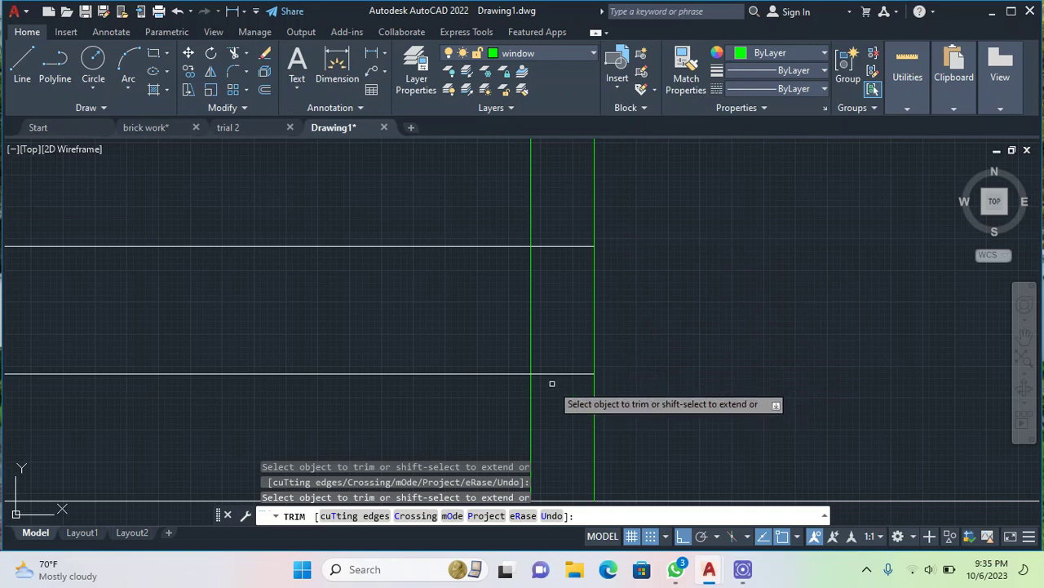
pyautogui.click(563, 246)
pyautogui.scroll(-3, 563, 261)
pyautogui.scroll(7, 253, 280)
pyautogui.scroll(-7, 559, 270)
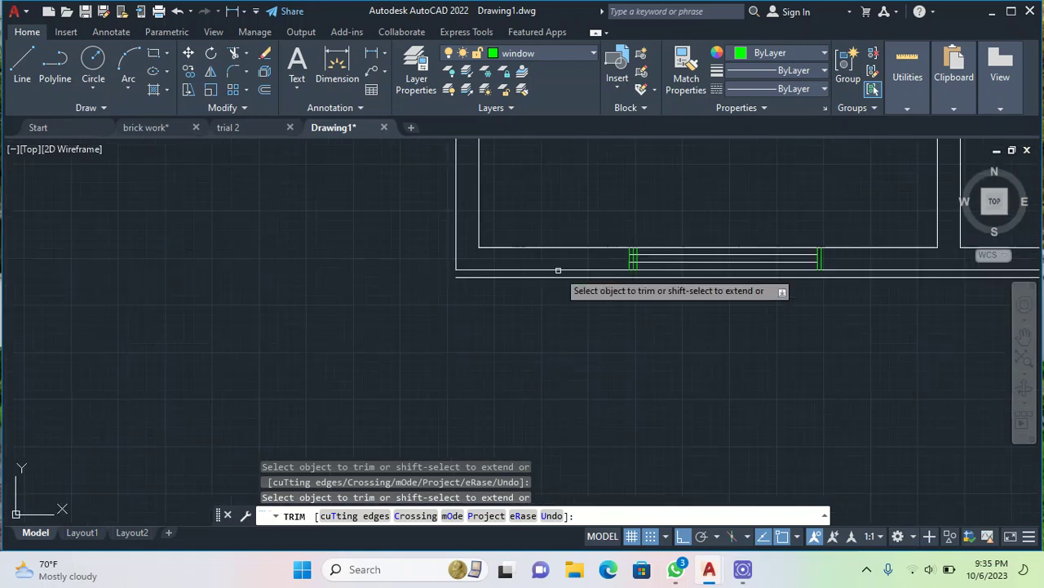
# Step: Trim the horizontal window lines back to the left side's inner line and remove the surplus outermost side line there
pyautogui.scroll(6, 626, 254)
pyautogui.click(658, 258)
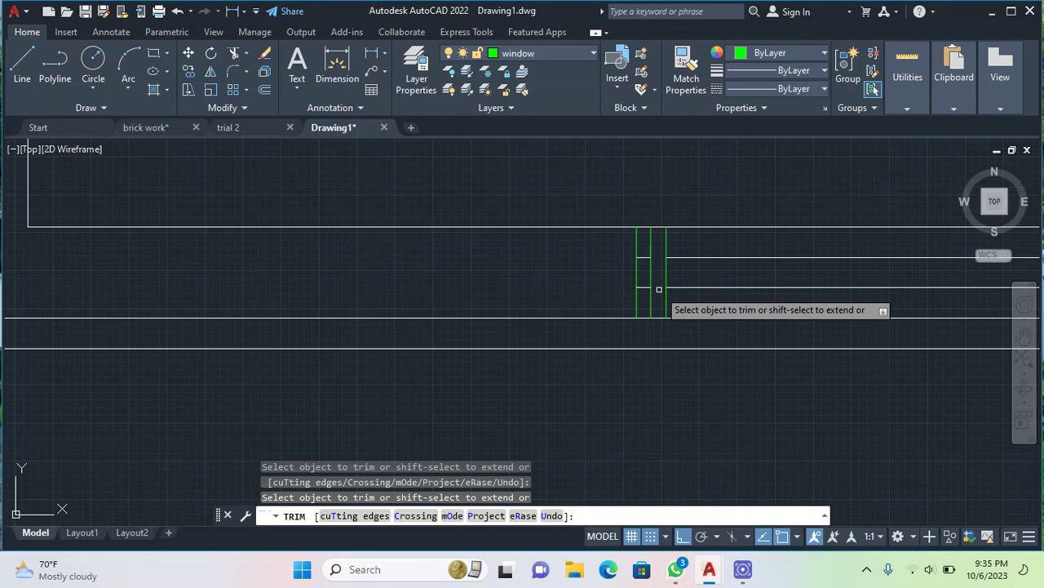
pyautogui.click(649, 288)
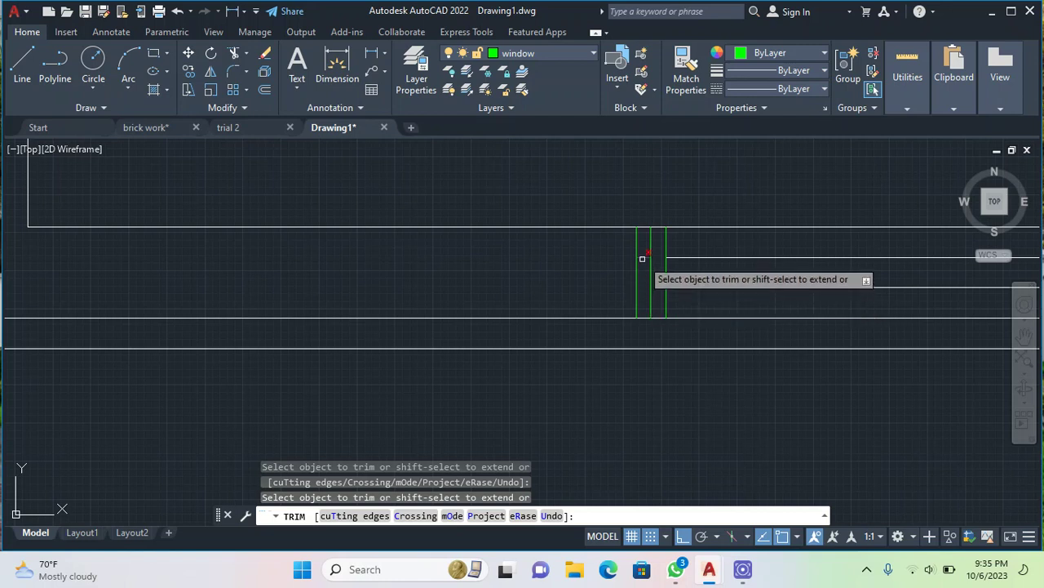
pyautogui.click(639, 259)
pyautogui.scroll(-4, 641, 334)
pyautogui.scroll(-2, 641, 334)
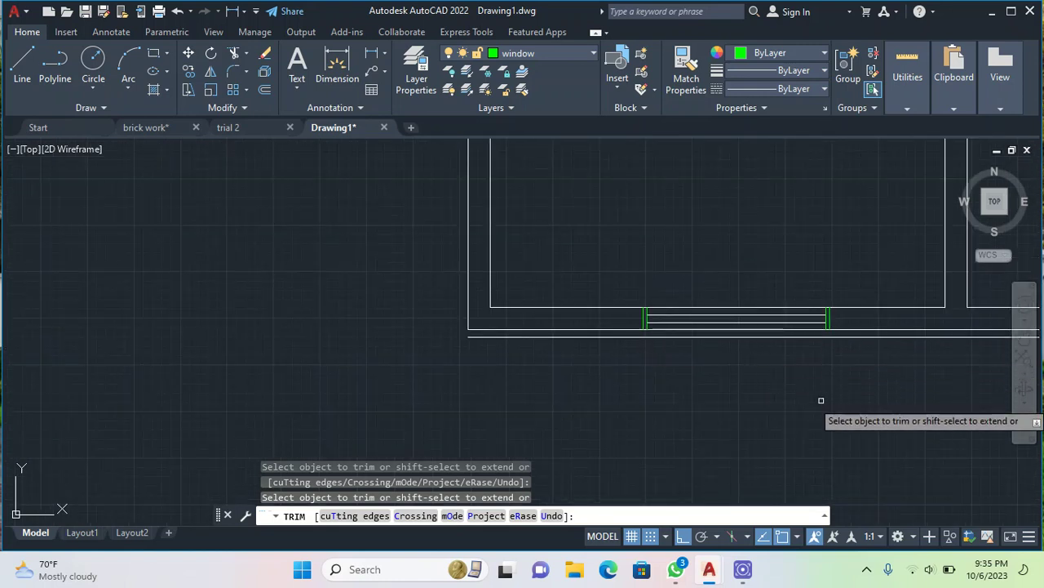
# Step: Stretch the lower ends of the bottom window's two inner side lines down past the lowest horizontal line
pyautogui.press('Escape')
pyautogui.scroll(4, 855, 358)
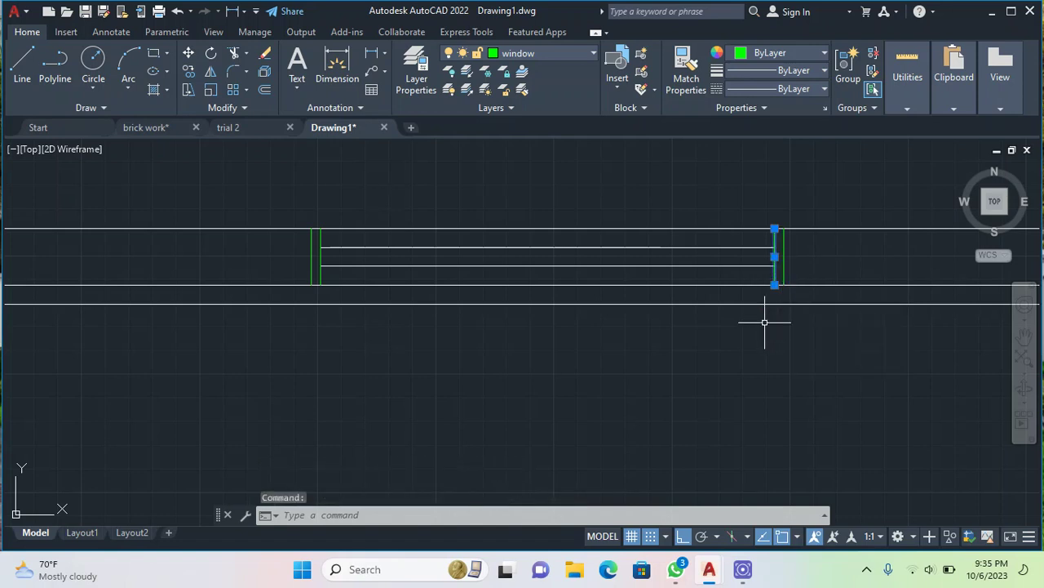
pyautogui.click(774, 284)
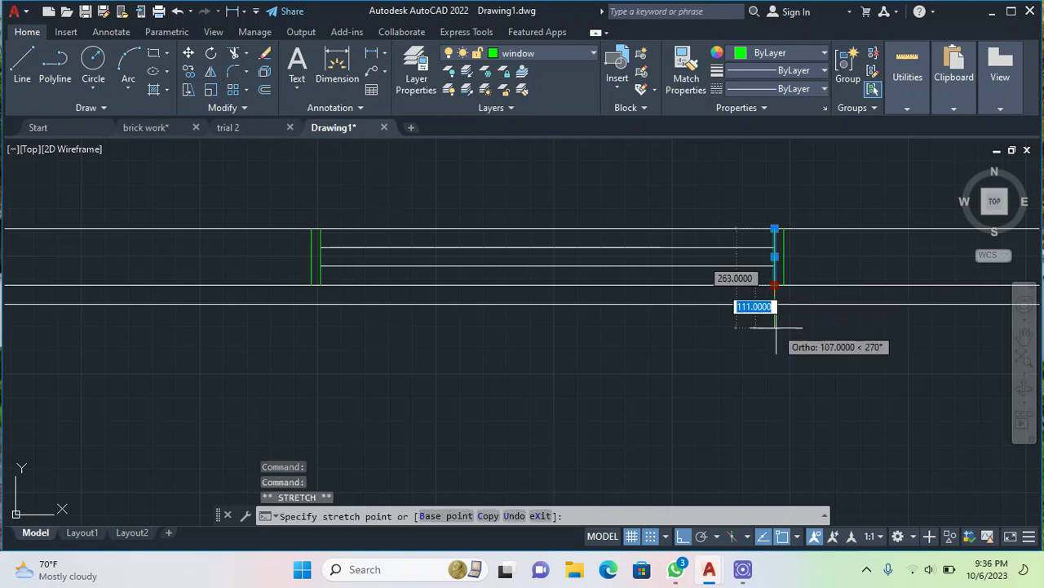
pyautogui.press('Escape')
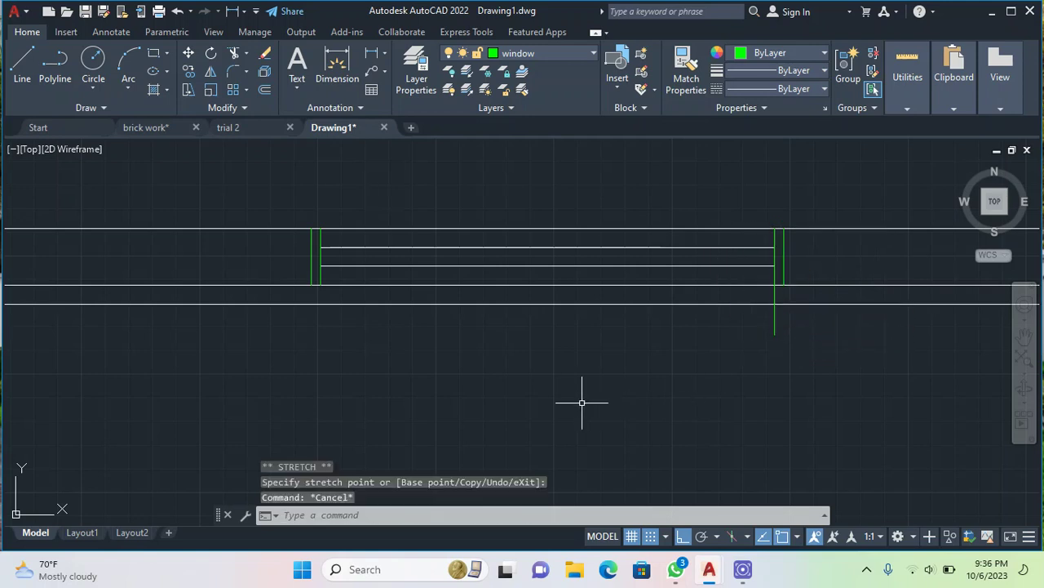
pyautogui.click(320, 281)
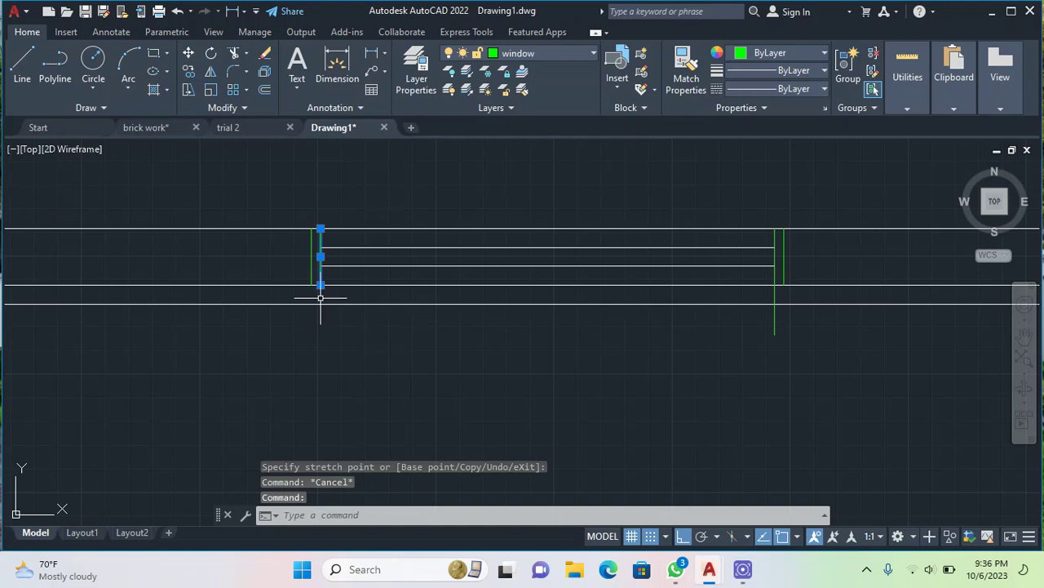
pyautogui.click(320, 285)
pyautogui.click(320, 348)
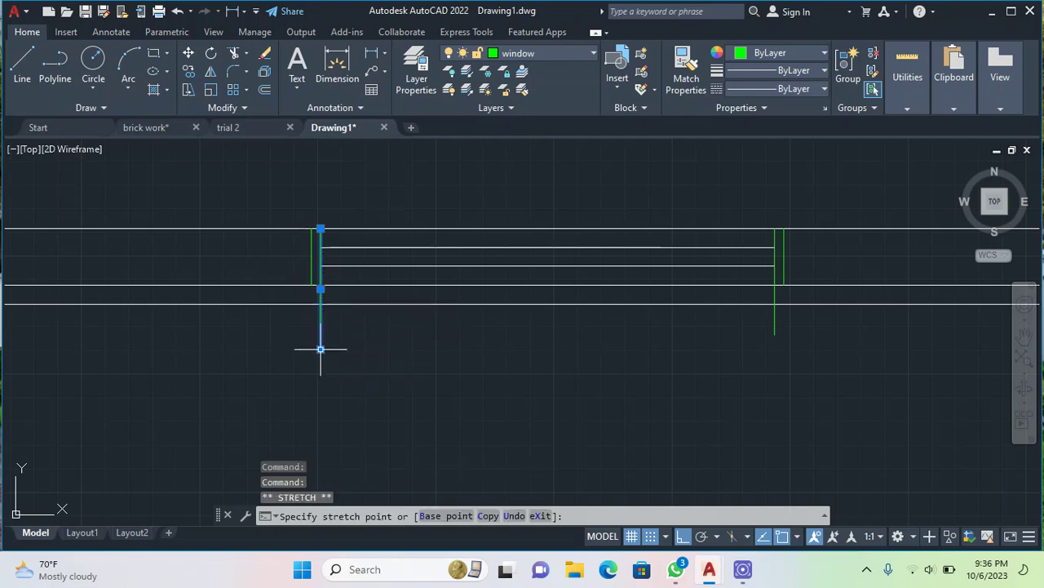
pyautogui.press('Escape')
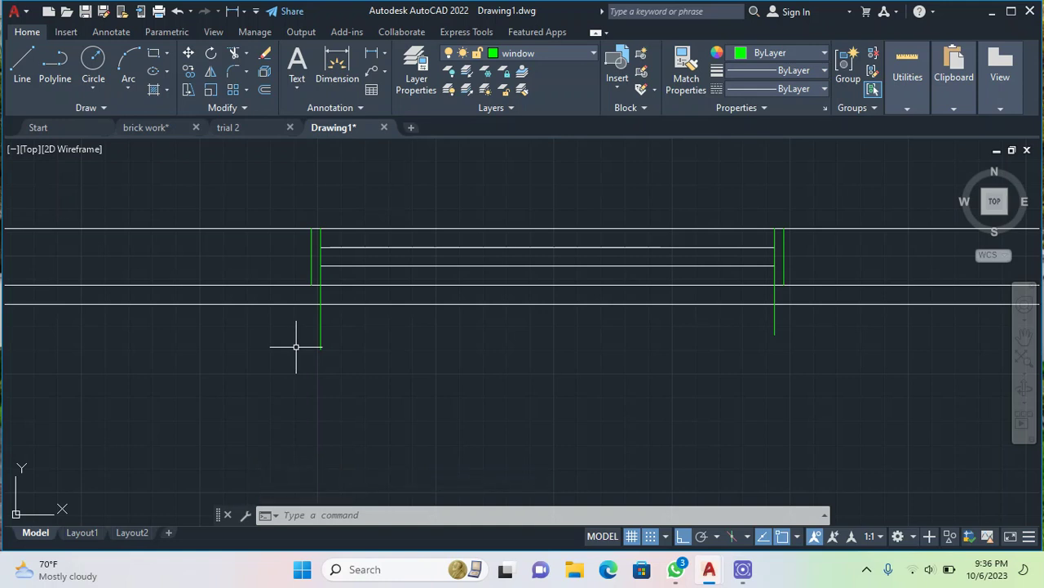
# Step: Stretch the lower end of the window's right outer side line down past the lowest horizontal line
pyautogui.click(783, 260)
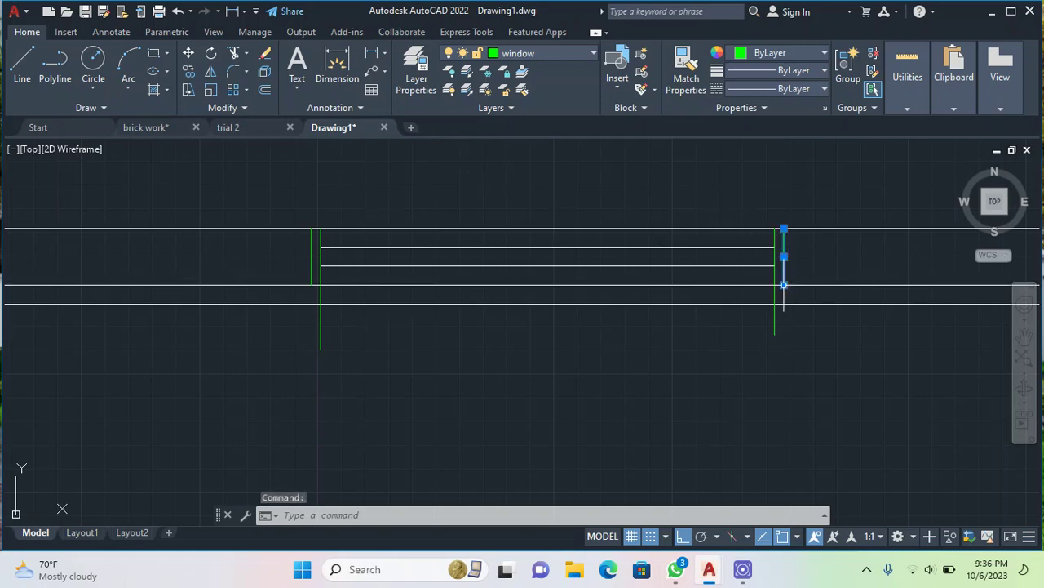
pyautogui.click(784, 284)
pyautogui.click(787, 373)
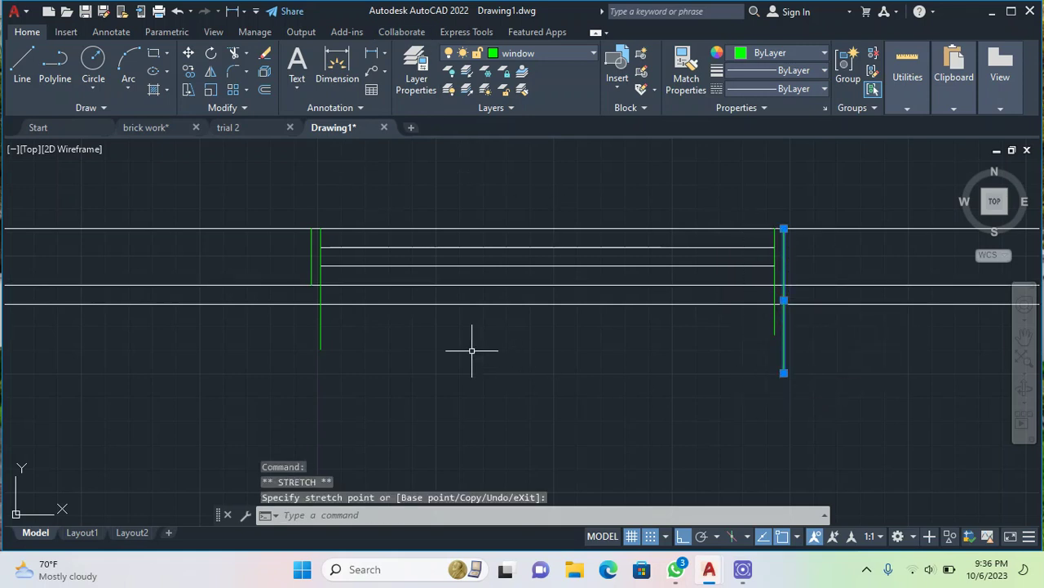
# Step: Try stretching the window's left outer side line down past the lowest horizontal line and undo that stretch
pyautogui.click(311, 280)
pyautogui.click(311, 285)
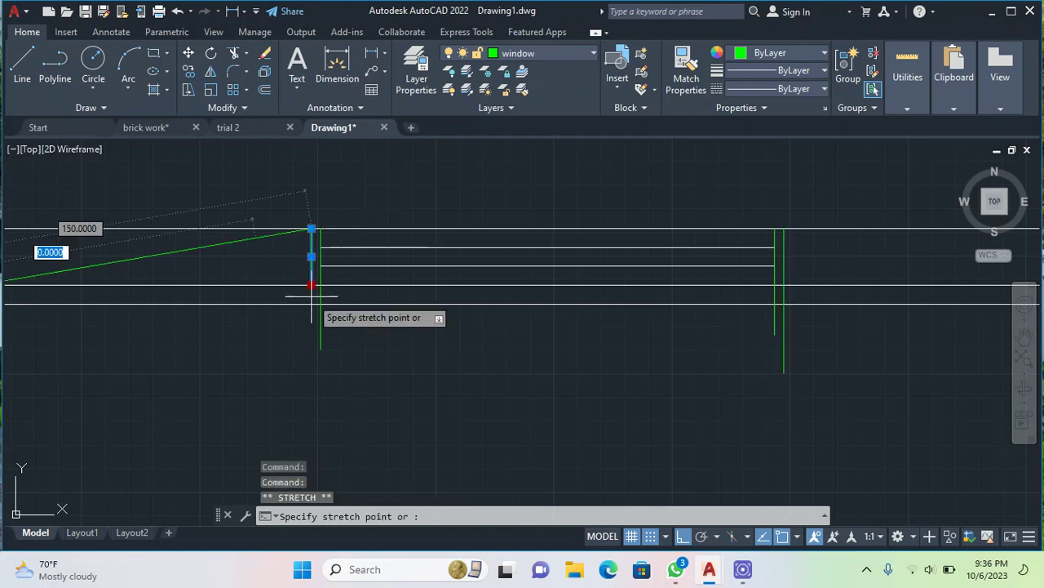
pyautogui.click(311, 342)
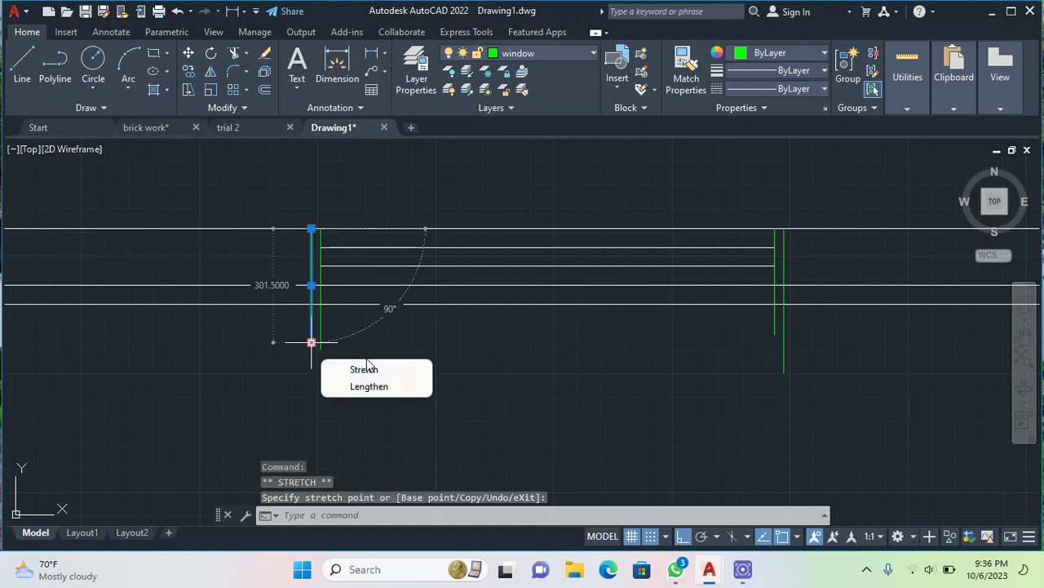
pyautogui.press('Escape')
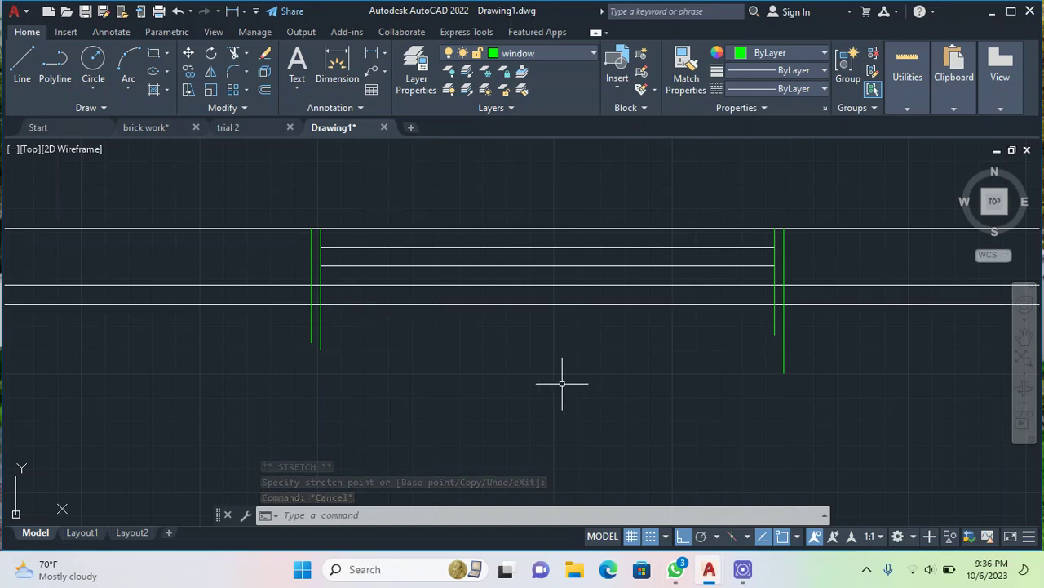
pyautogui.hotkey('ctrl', 'z')
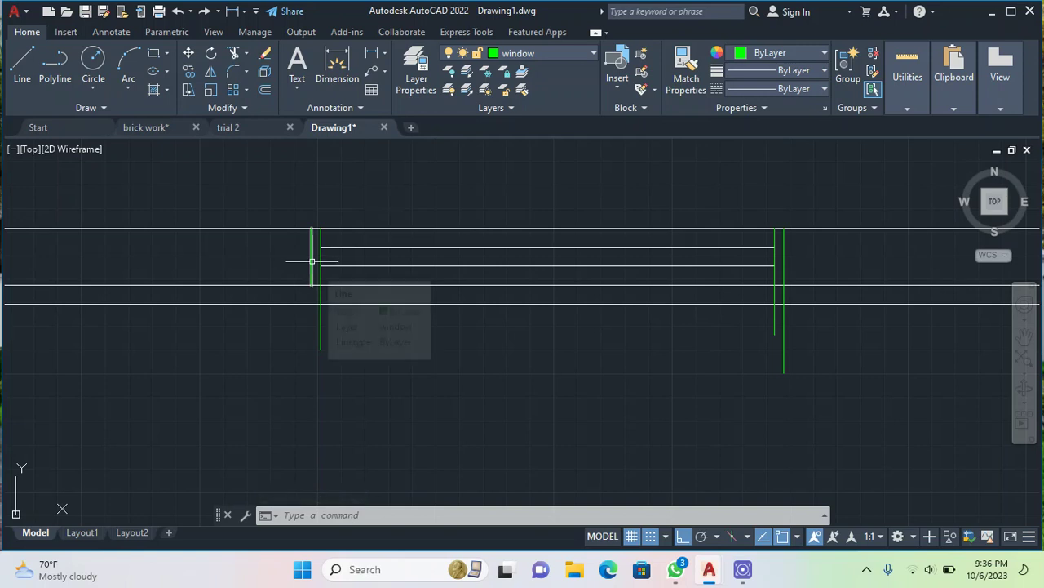
# Step: Stretch the lower end of the window's left outer side line down past the lowest horizontal line
pyautogui.scroll(3, 311, 262)
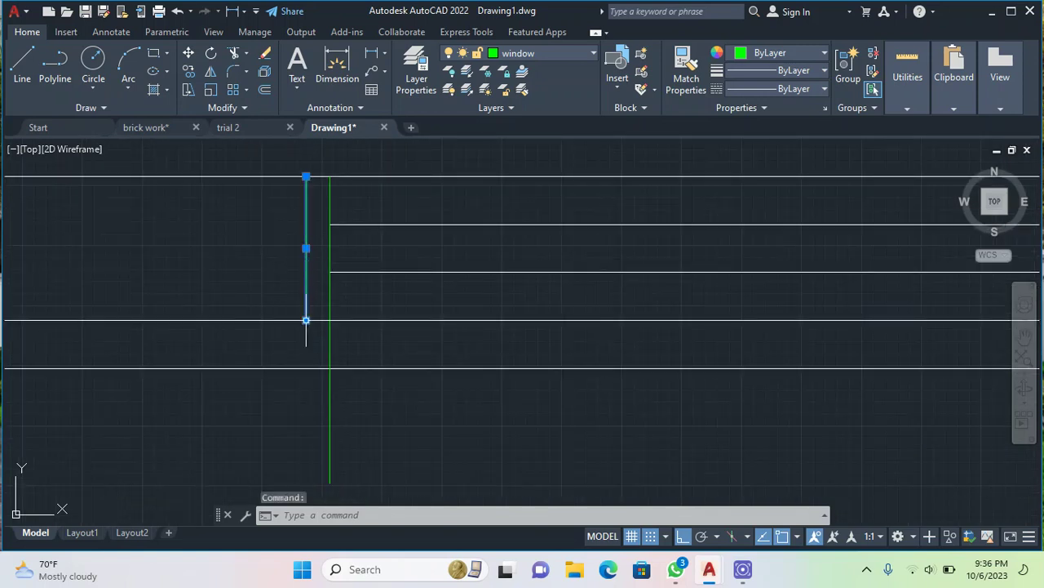
pyautogui.click(306, 321)
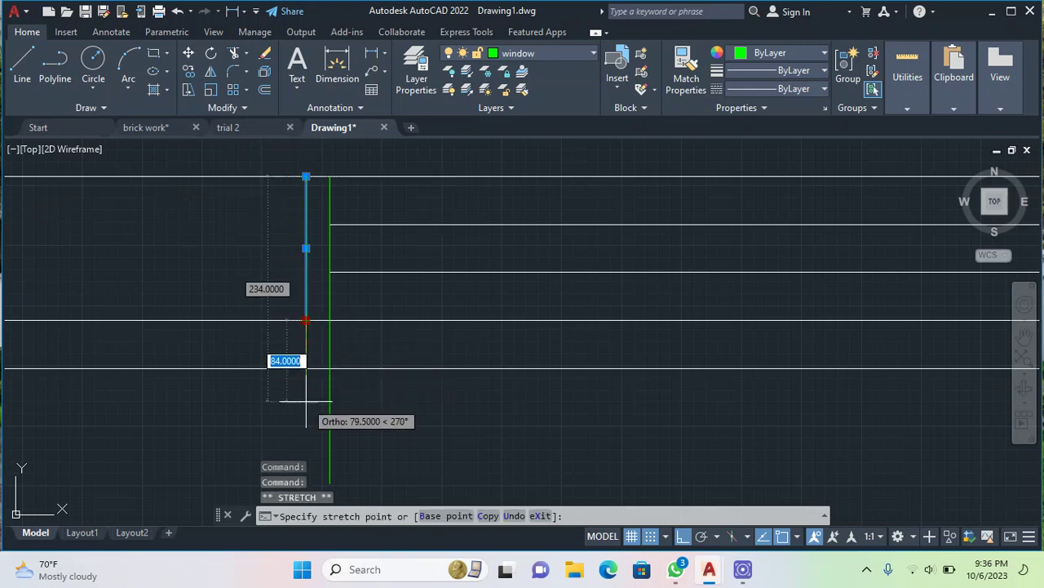
pyautogui.click(306, 430)
pyautogui.press('Escape')
pyautogui.scroll(-3, 261, 404)
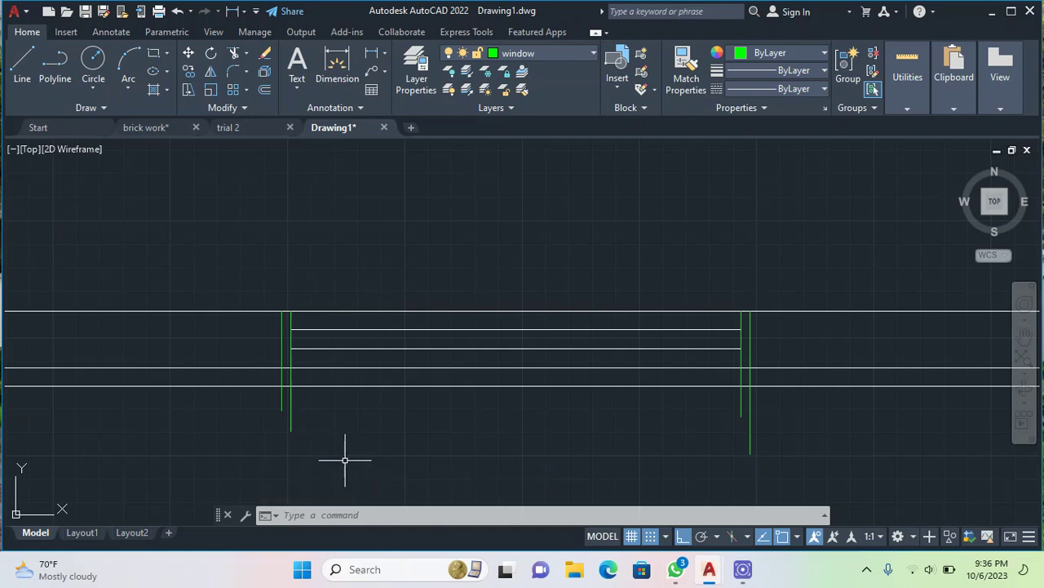
# Step: Trim the ends of all four window side lines that overhang below the lowest horizontal line
pyautogui.click(237, 54)
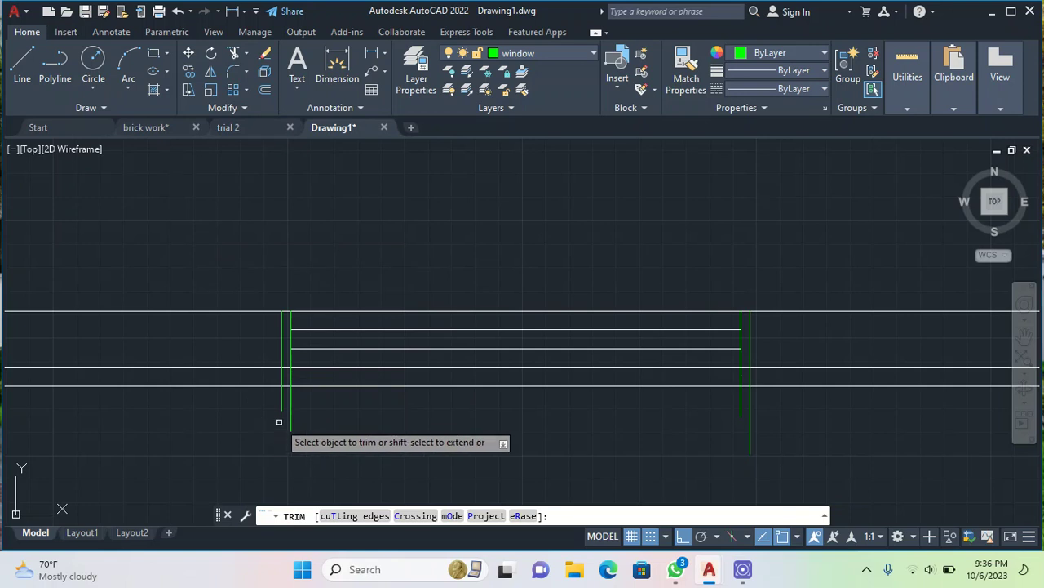
pyautogui.click(283, 403)
pyautogui.click(749, 433)
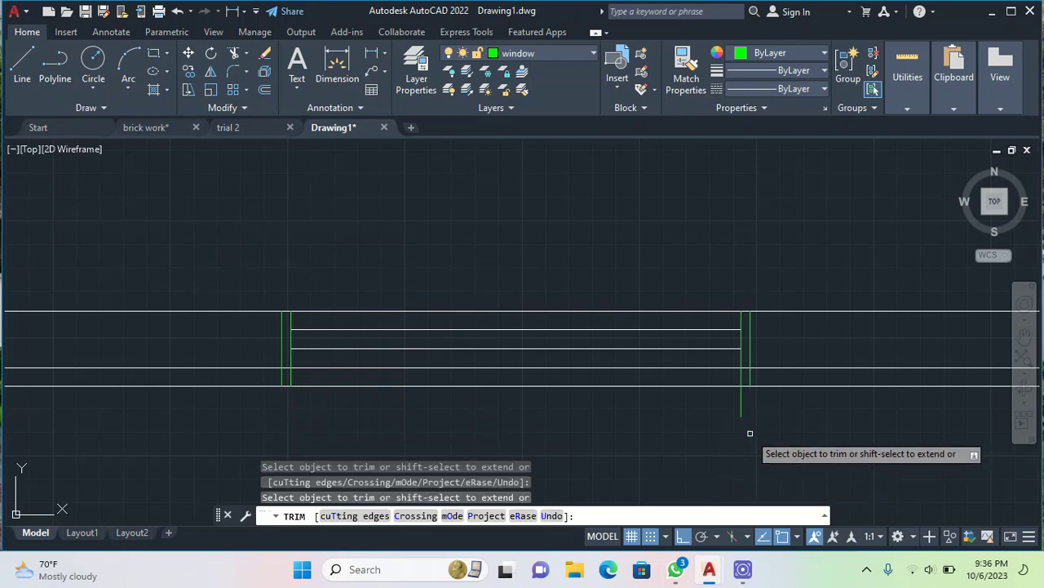
pyautogui.click(741, 408)
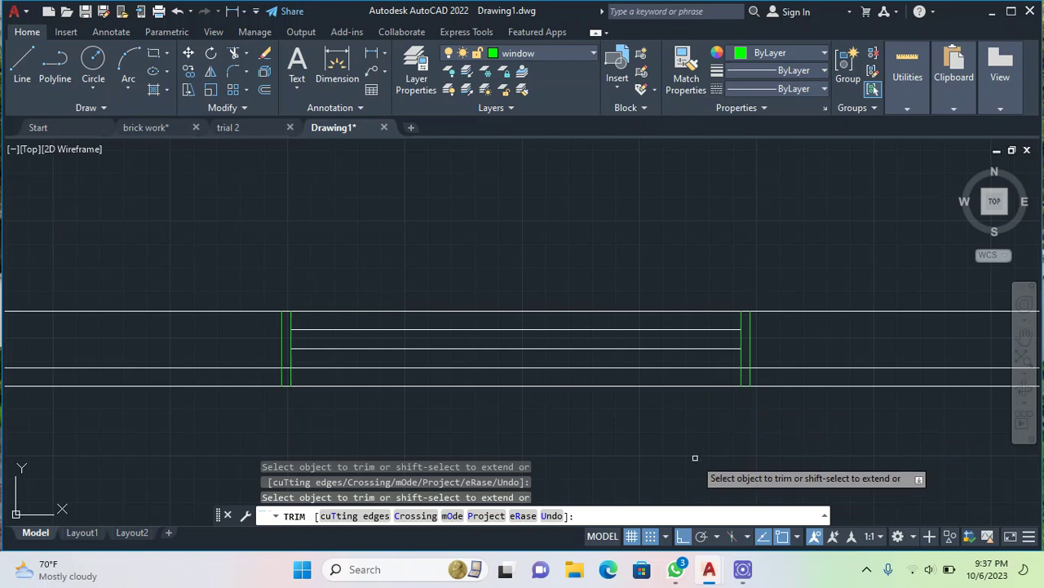
# Step: Trim the outer wall line and inner side line ends within the sill, and cut the lowest line back to the outer side lines
pyautogui.click(588, 368)
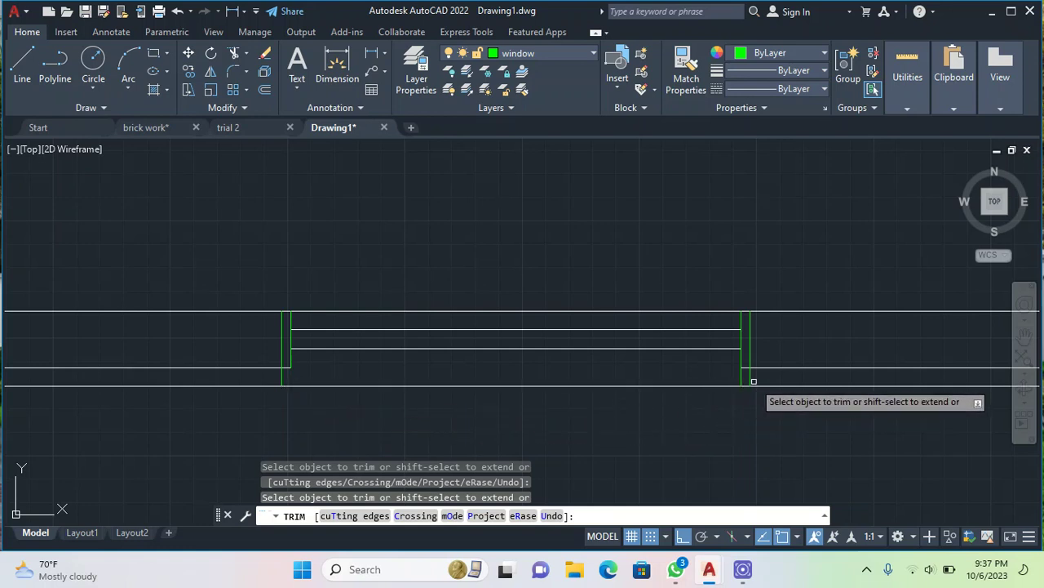
pyautogui.scroll(-1, 741, 433)
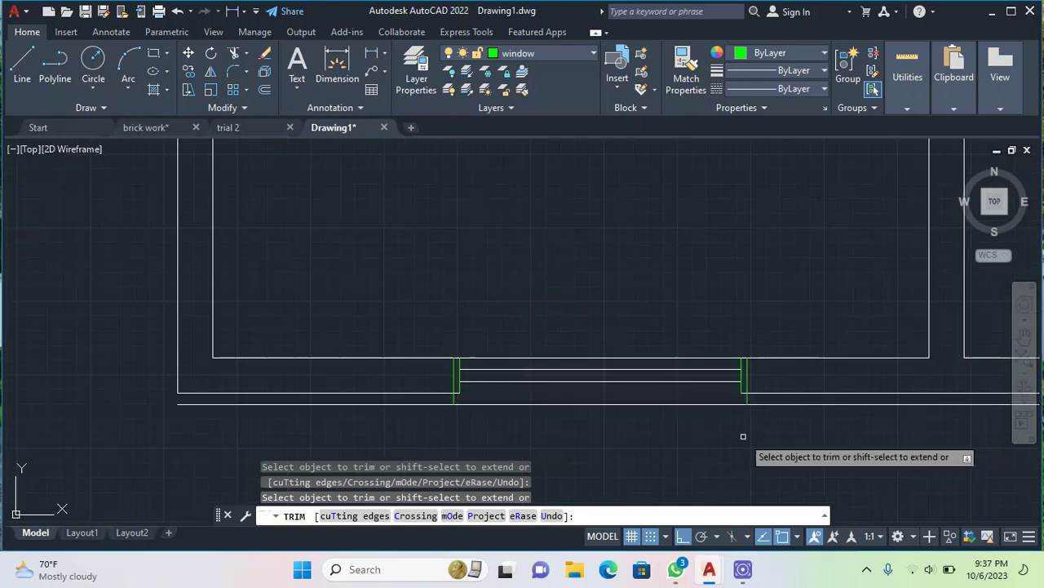
pyautogui.click(803, 405)
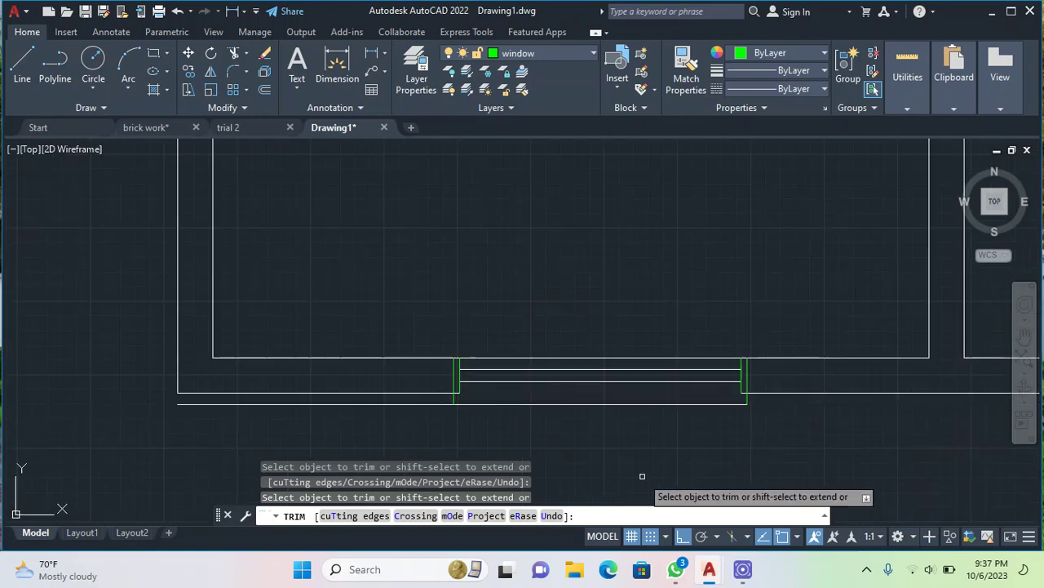
pyautogui.click(419, 406)
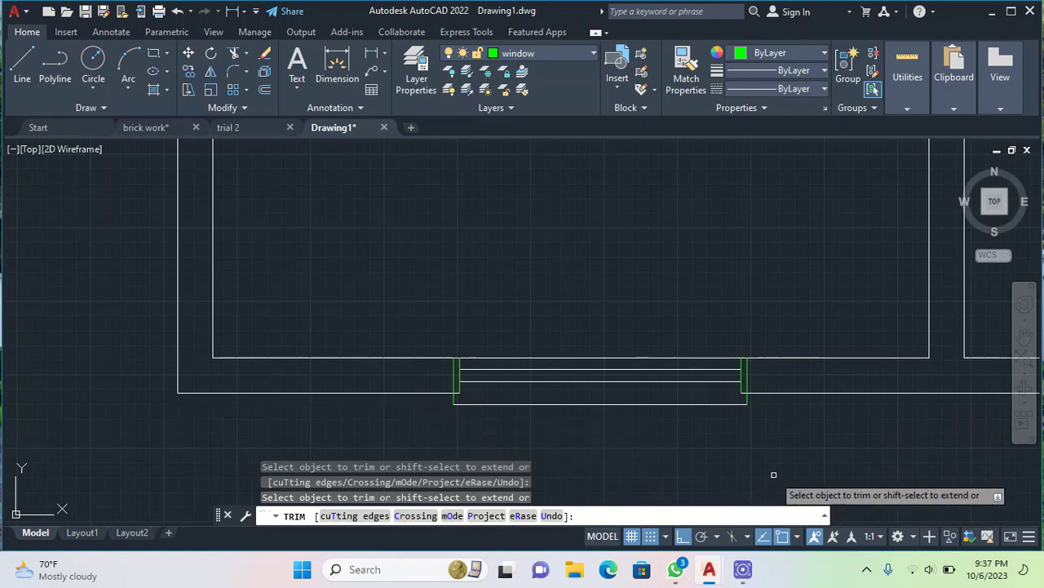
# Step: Trim away the parts of both outer side lines that lie within the wall thickness and end the trim command
pyautogui.scroll(-4, 689, 462)
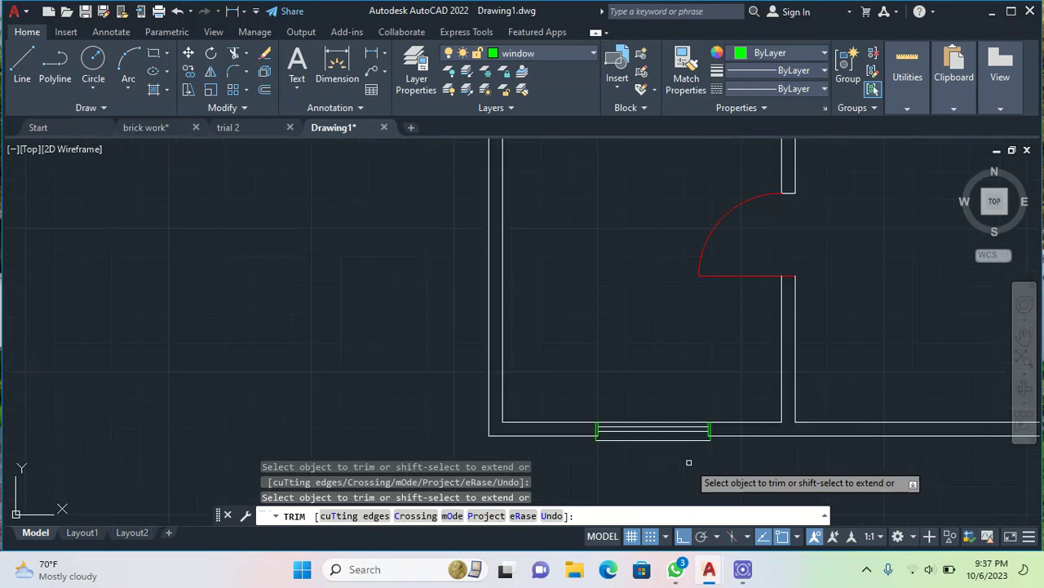
pyautogui.scroll(4, 692, 465)
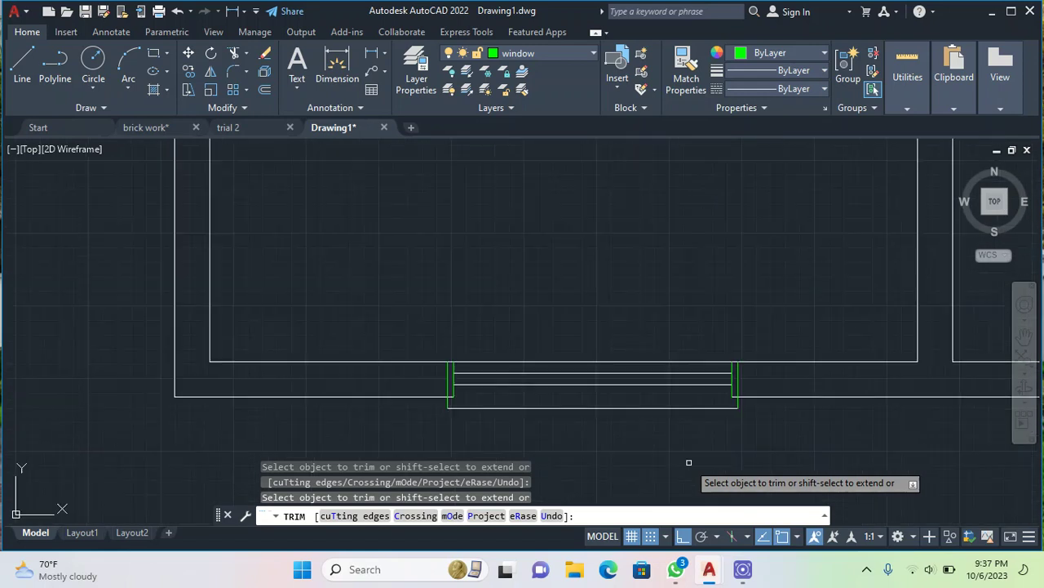
pyautogui.click(448, 373)
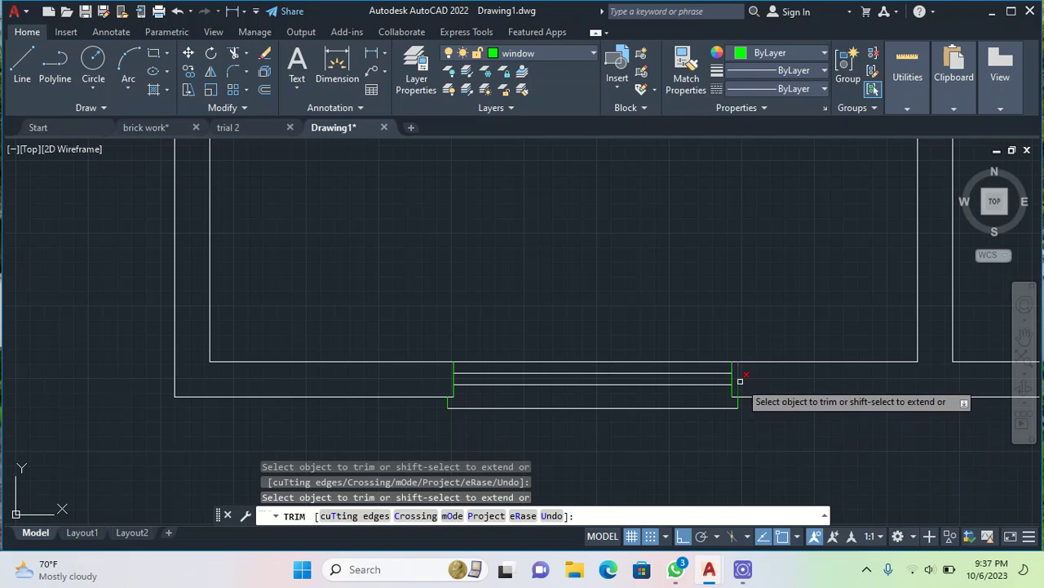
pyautogui.scroll(-2, 761, 454)
pyautogui.press('Escape')
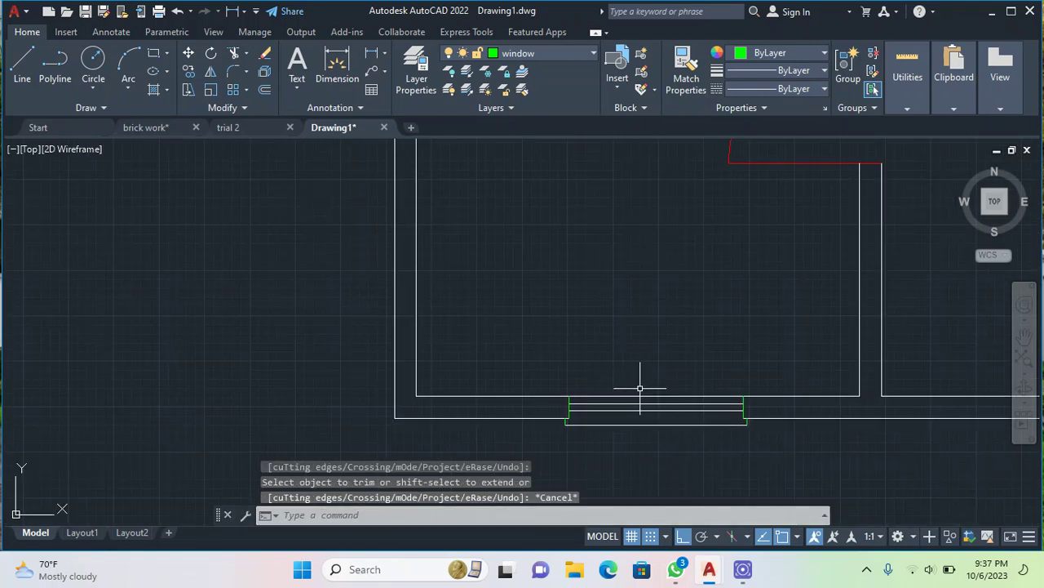
# Step: Move the bottom window's two inner horizontal lines and its lowest sill line to the window layer
pyautogui.scroll(-4, 508, 423)
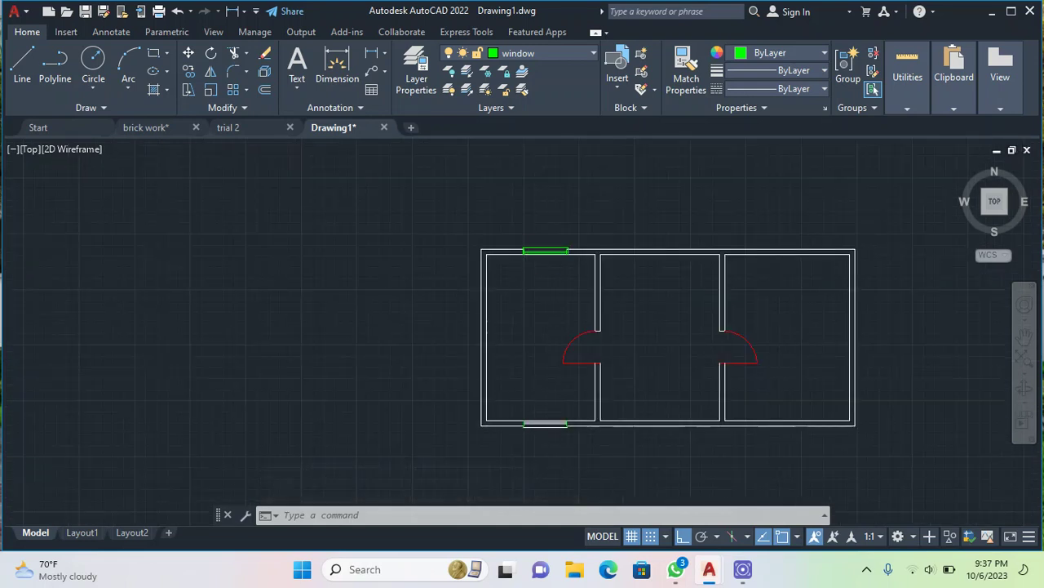
pyautogui.scroll(2, 562, 472)
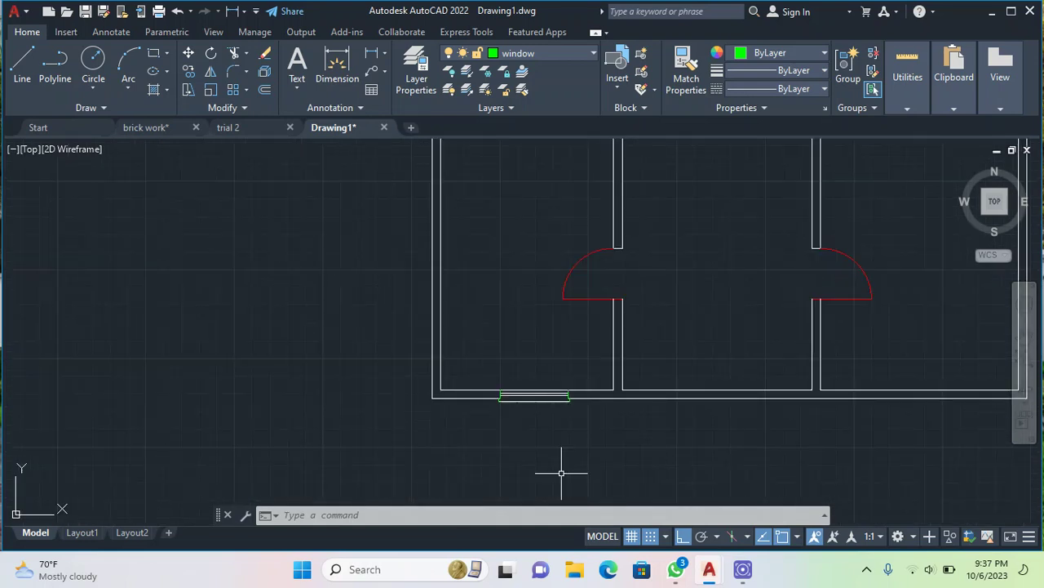
pyautogui.scroll(5, 561, 473)
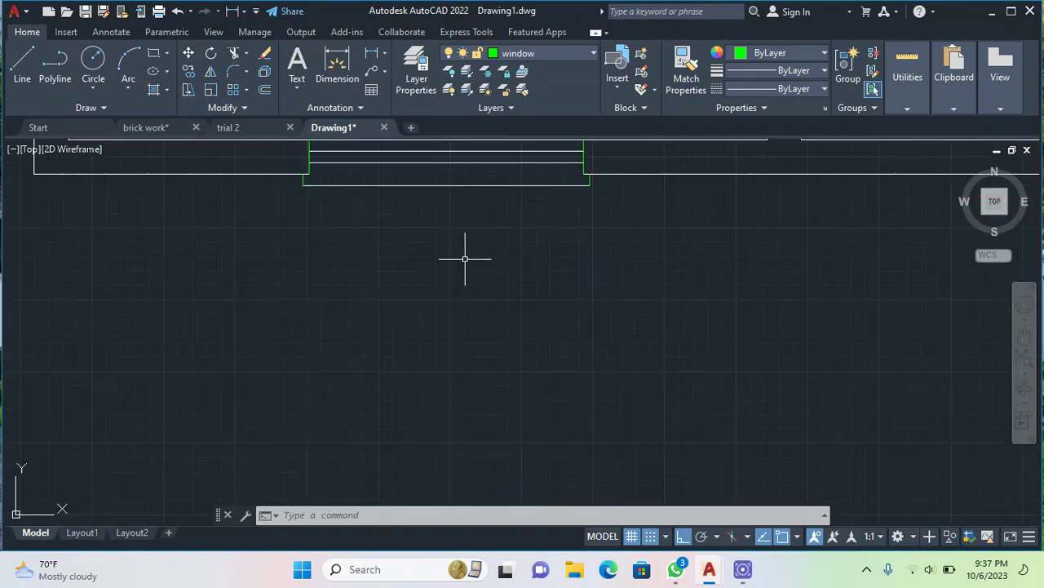
pyautogui.click(1025, 341)
pyautogui.moveTo(558, 270); pyautogui.dragTo(639, 445)
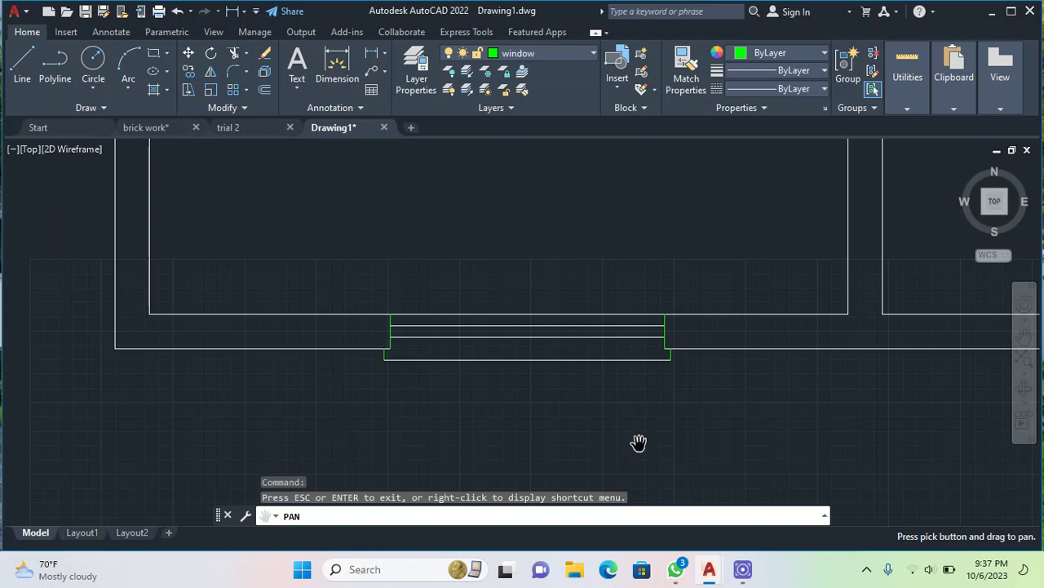
pyautogui.press('Escape')
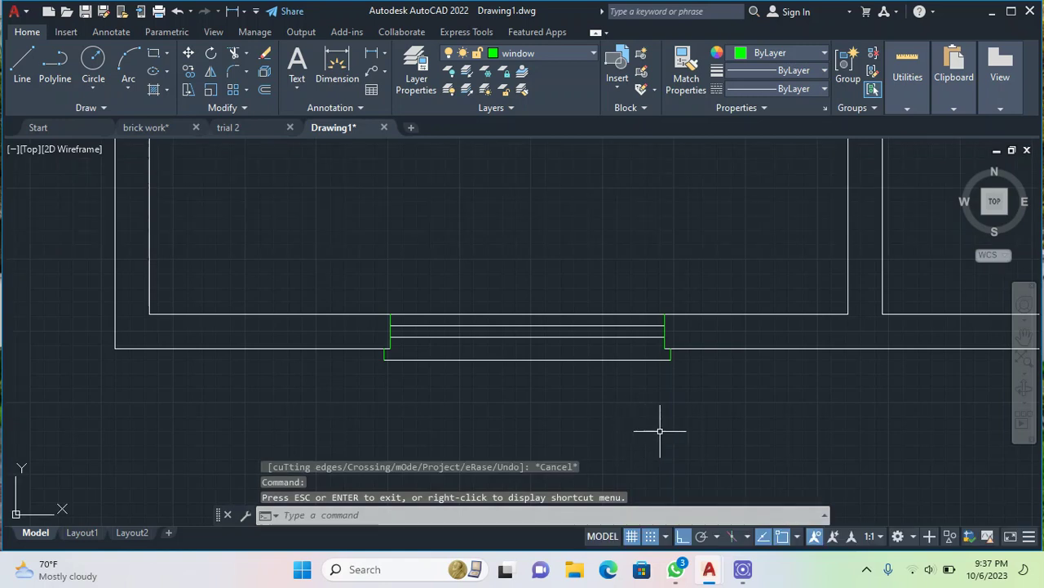
pyautogui.click(649, 425)
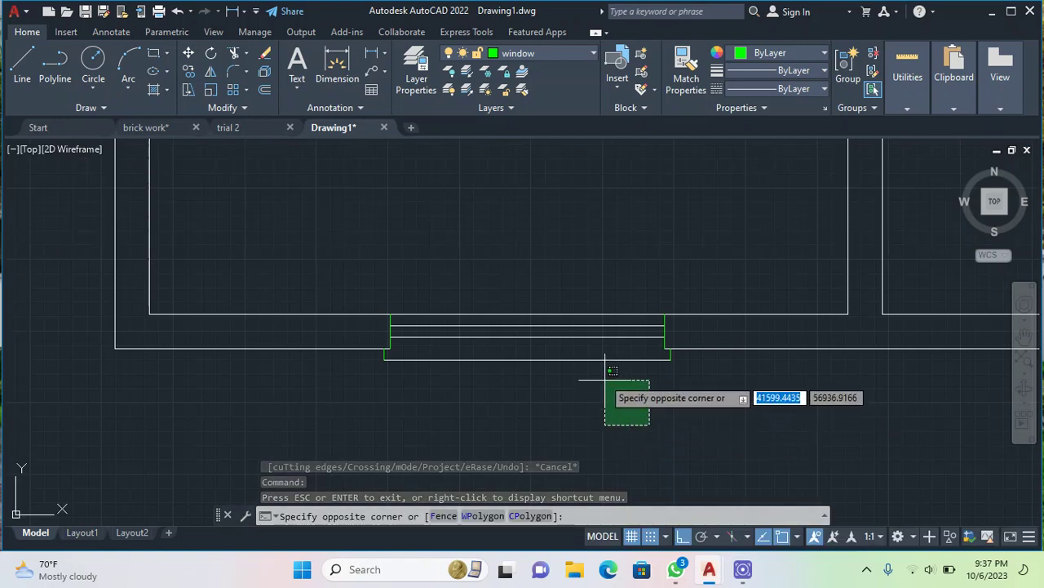
pyautogui.click(569, 325)
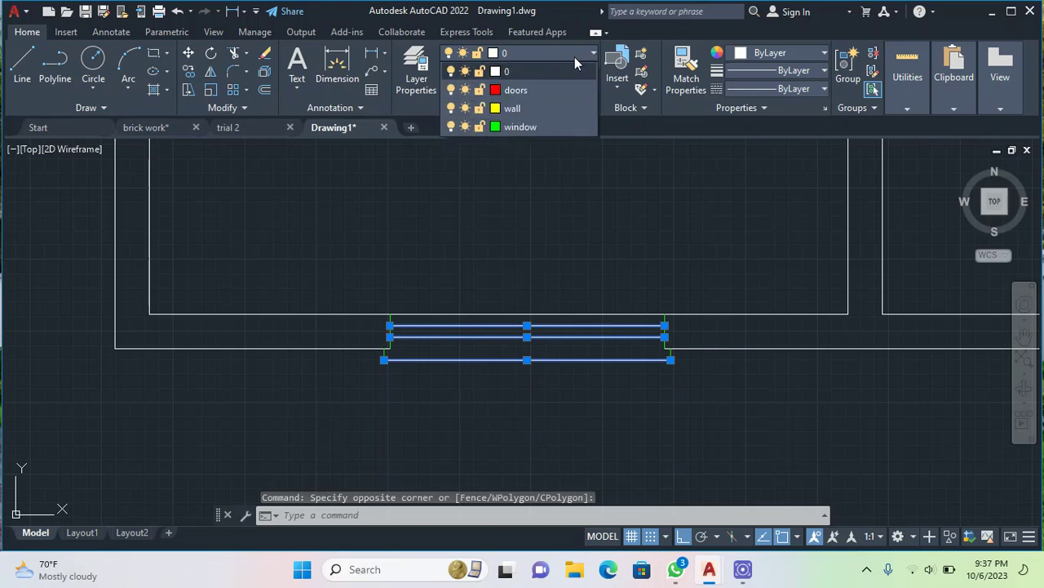
pyautogui.click(541, 128)
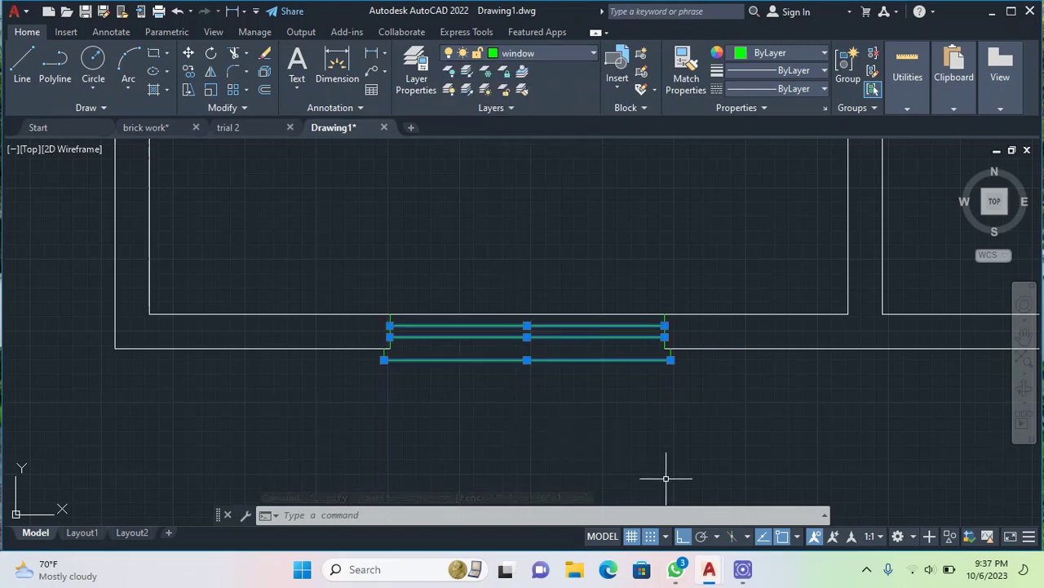
pyautogui.press('Escape')
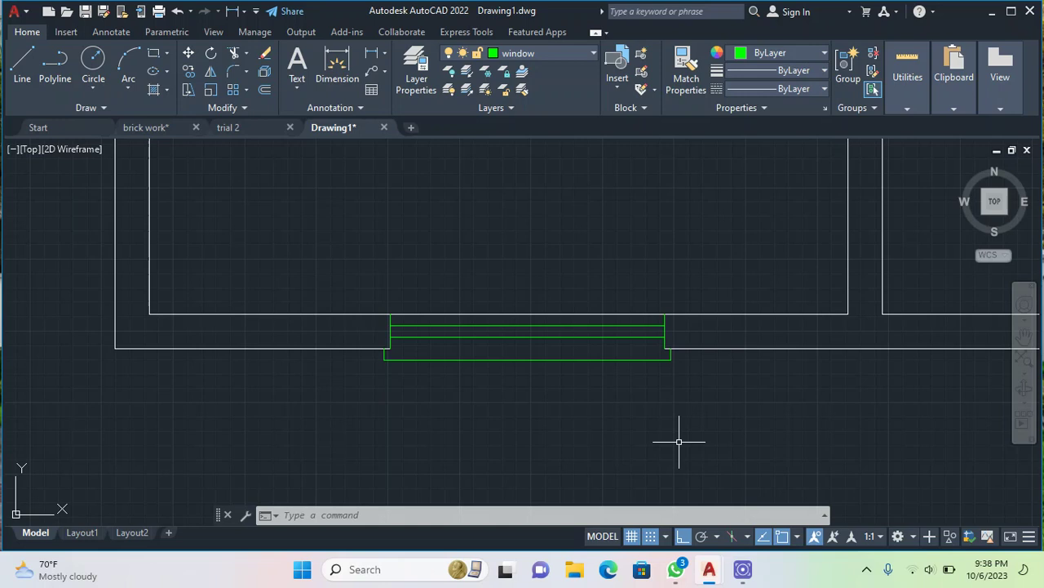
# Step: Undo the last layer change and reassign the bottom window's two inner horizontal lines and lowest sill line to the window layer
pyautogui.hotkey('ctrl', 'z')
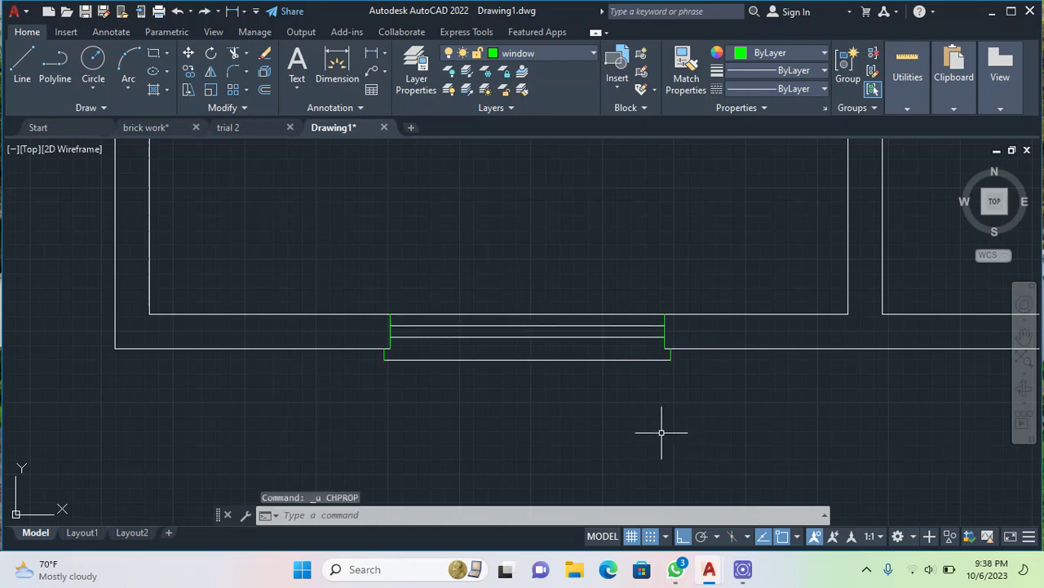
pyautogui.click(662, 405)
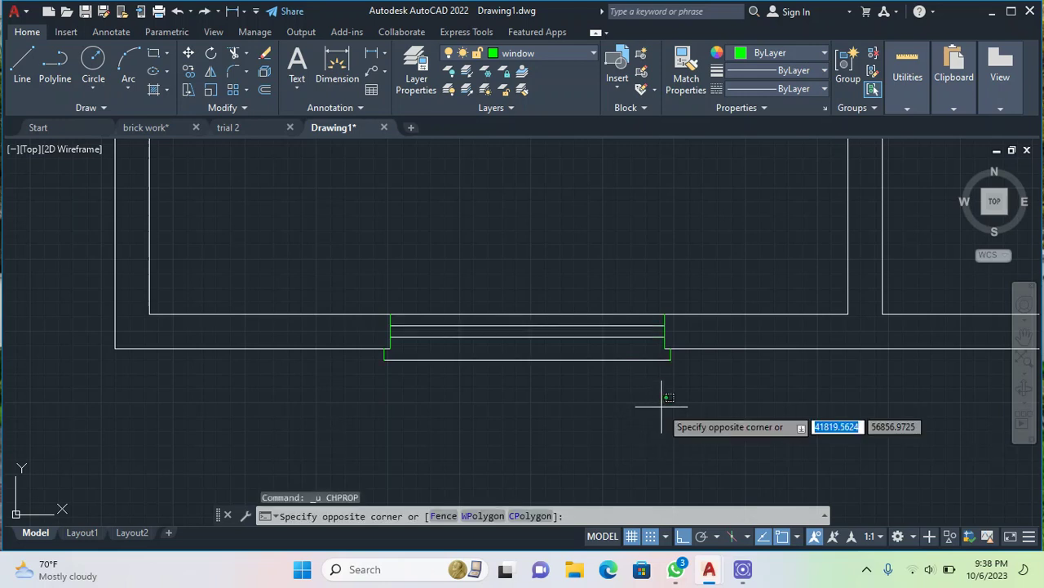
pyautogui.click(570, 318)
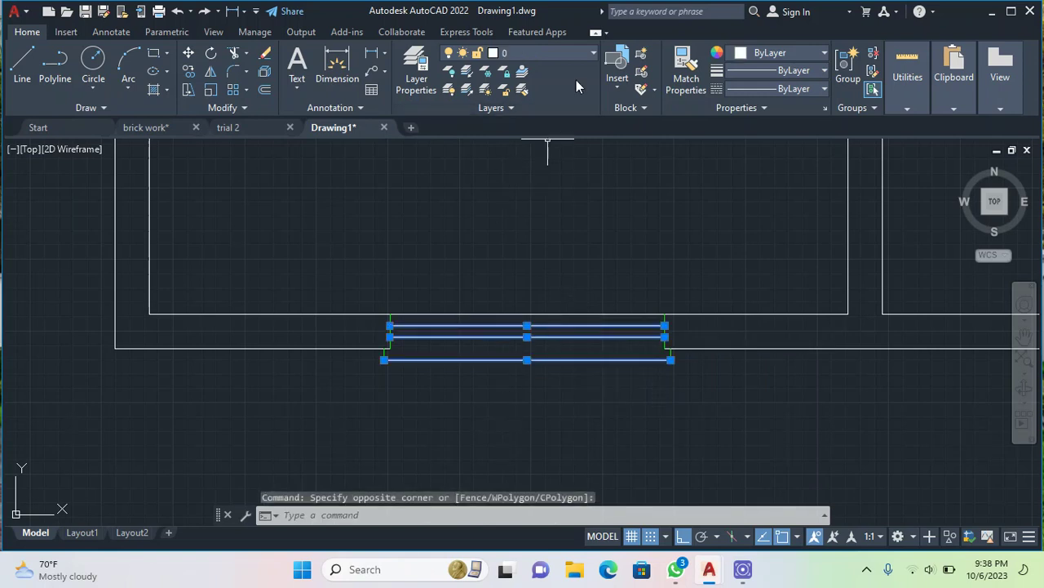
pyautogui.click(555, 53)
pyautogui.click(564, 127)
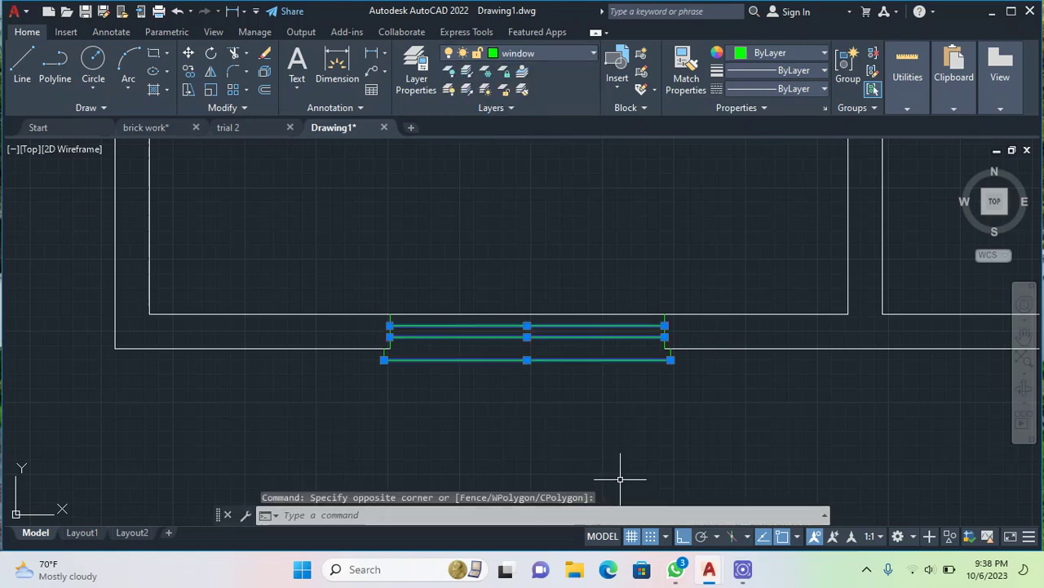
pyautogui.press('Escape')
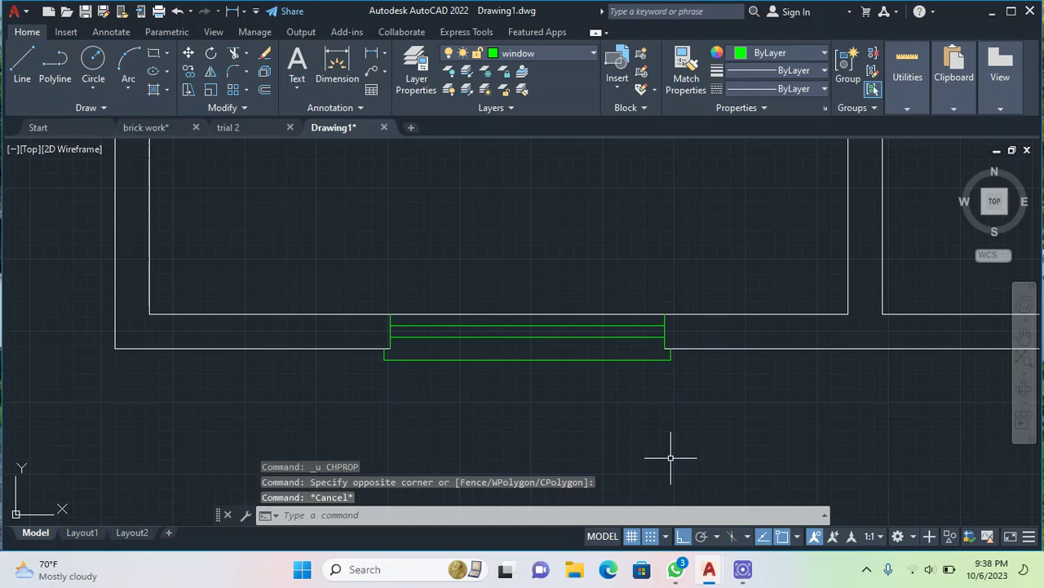
# Step: Undo the layer change, select the bottom window's two inner horizontal lines and lowest sill line individually, and move them to the window layer
pyautogui.hotkey('ctrl', 'z')
pyautogui.hotkey('ctrl', 'z')
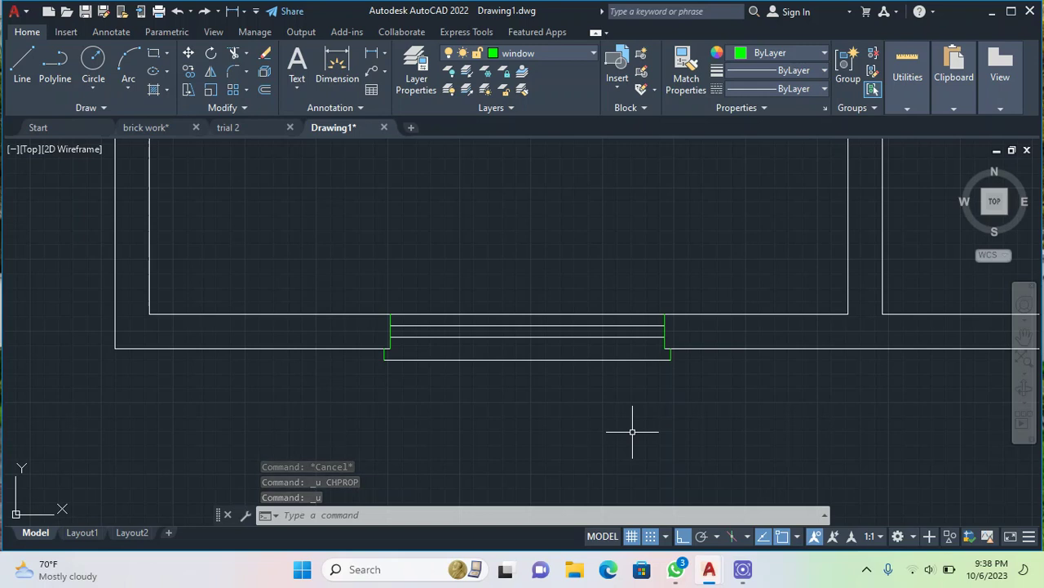
pyautogui.click(521, 359)
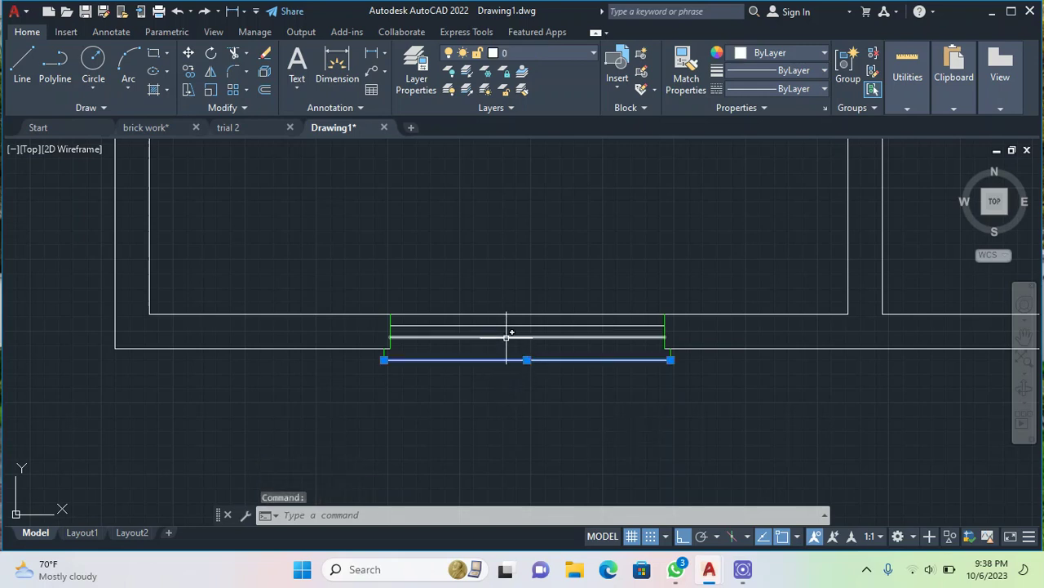
pyautogui.click(509, 335)
pyautogui.click(513, 325)
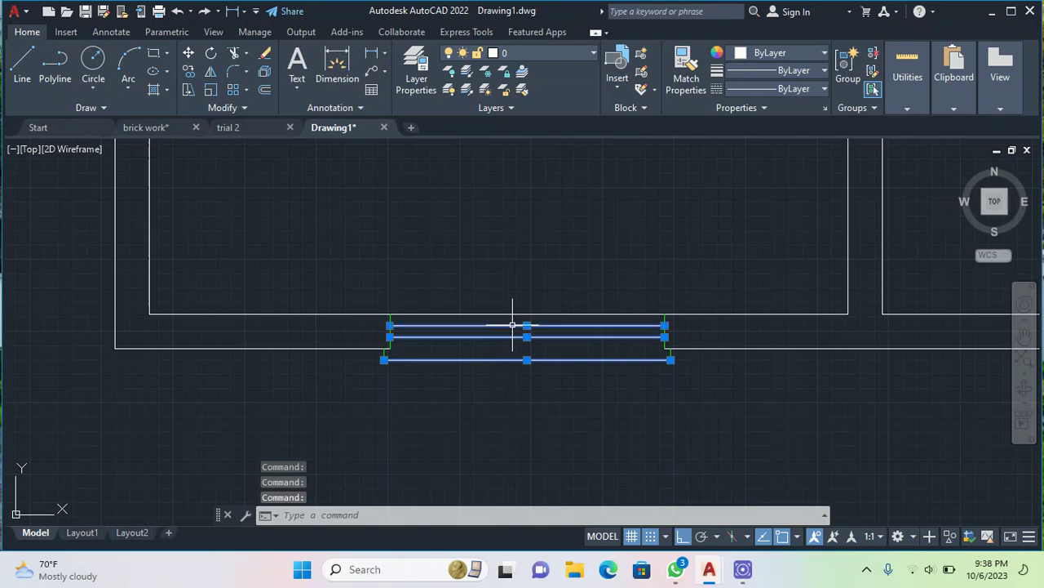
pyautogui.click(592, 54)
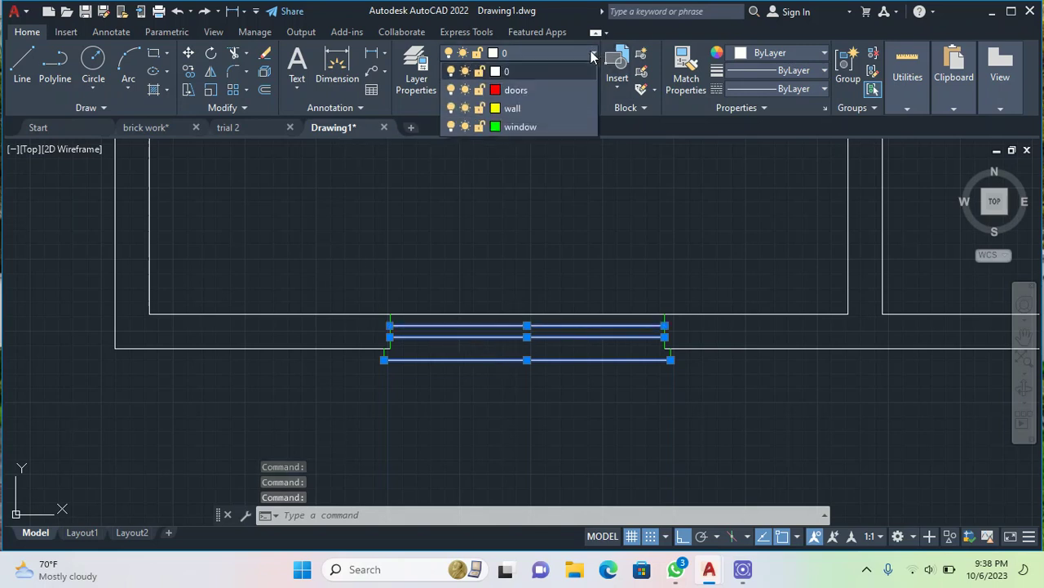
pyautogui.click(558, 128)
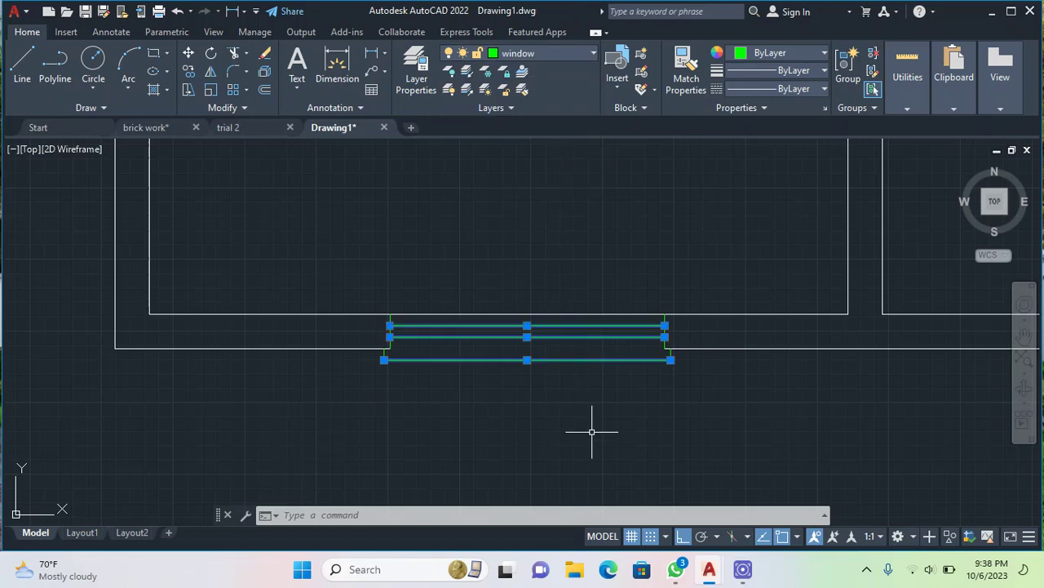
pyautogui.press('Escape')
# Step: Review the left room's top and bottom windows within the whole floor plan and centre the plan in view
pyautogui.scroll(-5, 595, 416)
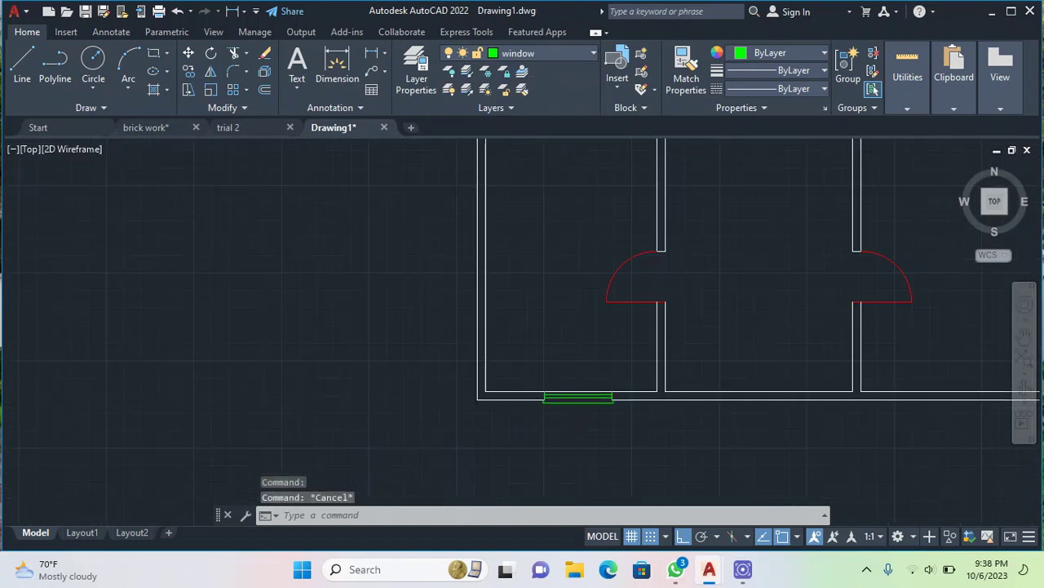
pyautogui.scroll(3, 602, 419)
pyautogui.scroll(-3, 600, 419)
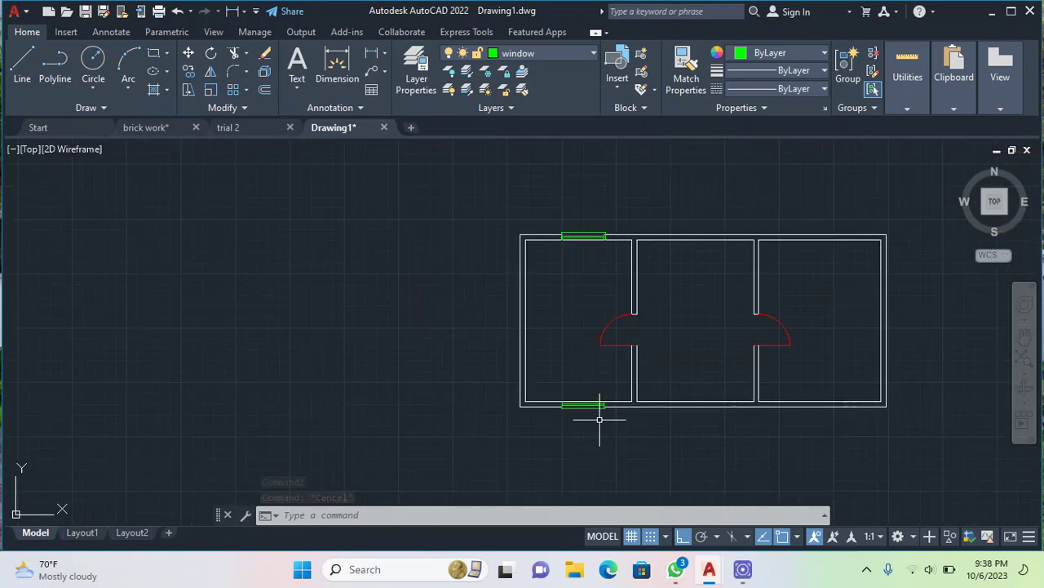
pyautogui.scroll(3, 594, 332)
pyautogui.scroll(-4, 600, 326)
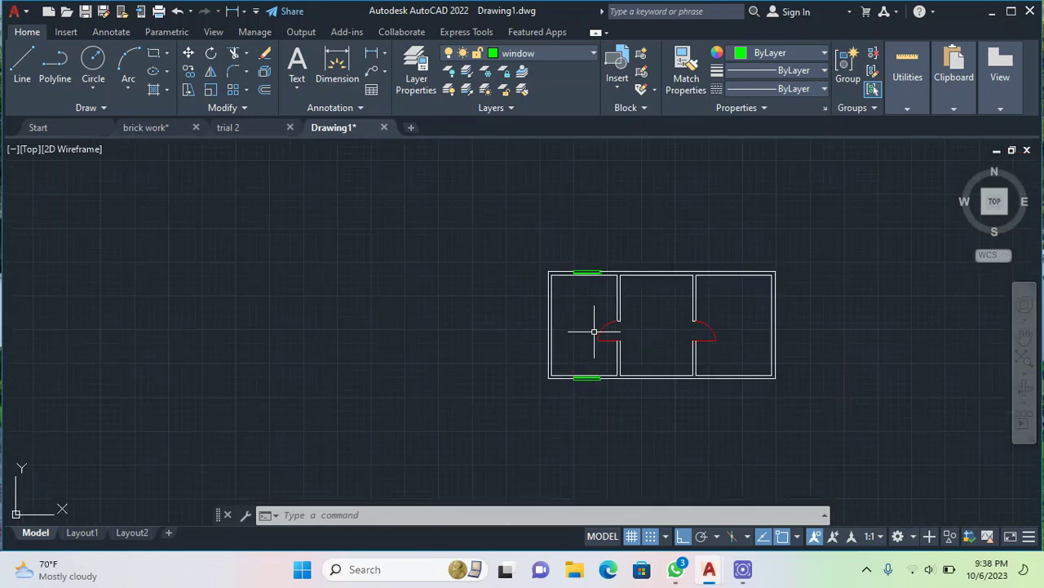
pyautogui.click(1025, 333)
pyautogui.moveTo(686, 338)
pyautogui.mouseDown()
pyautogui.moveTo(601, 326)
pyautogui.moveTo(589, 358)
pyautogui.mouseUp()
pyautogui.scroll(4, 605, 343)
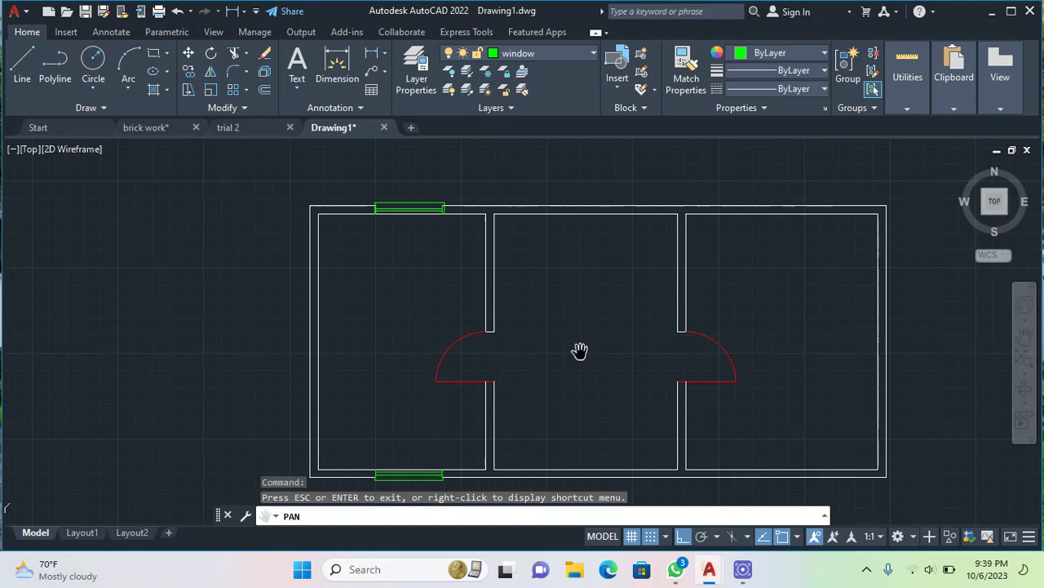
pyautogui.press('Escape')
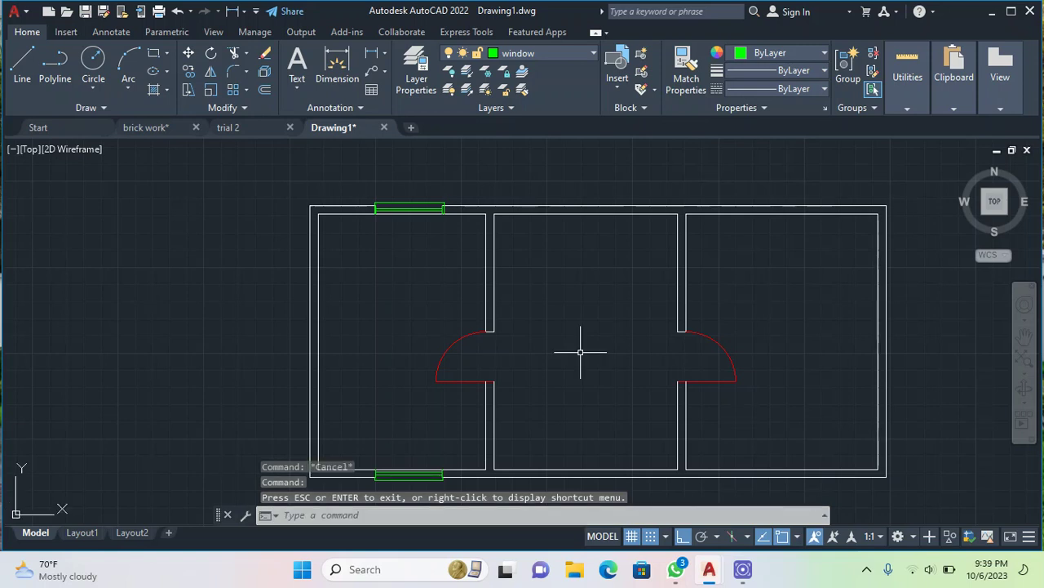
pyautogui.press('Escape')
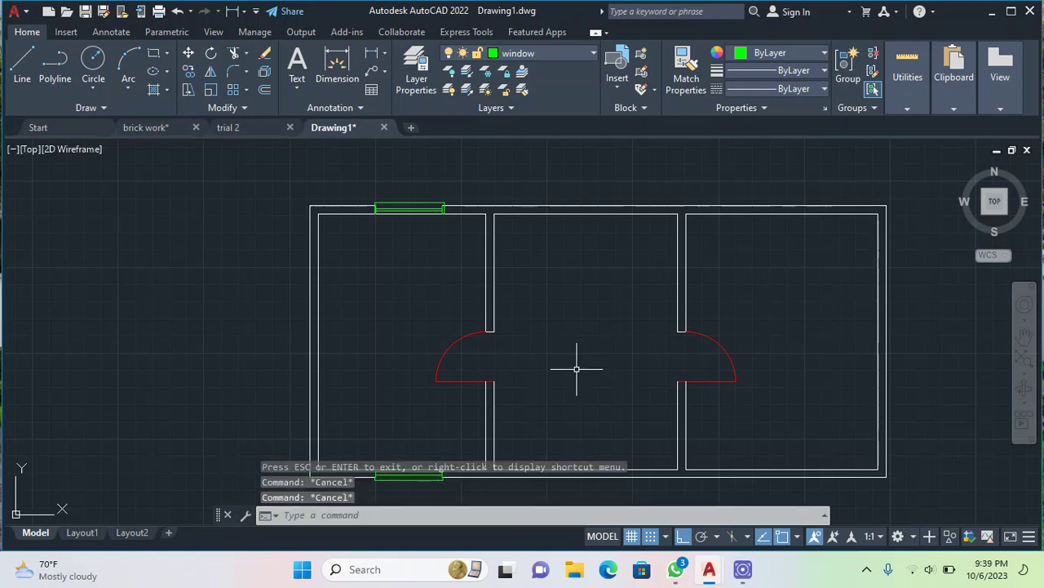
pyautogui.write('offset')
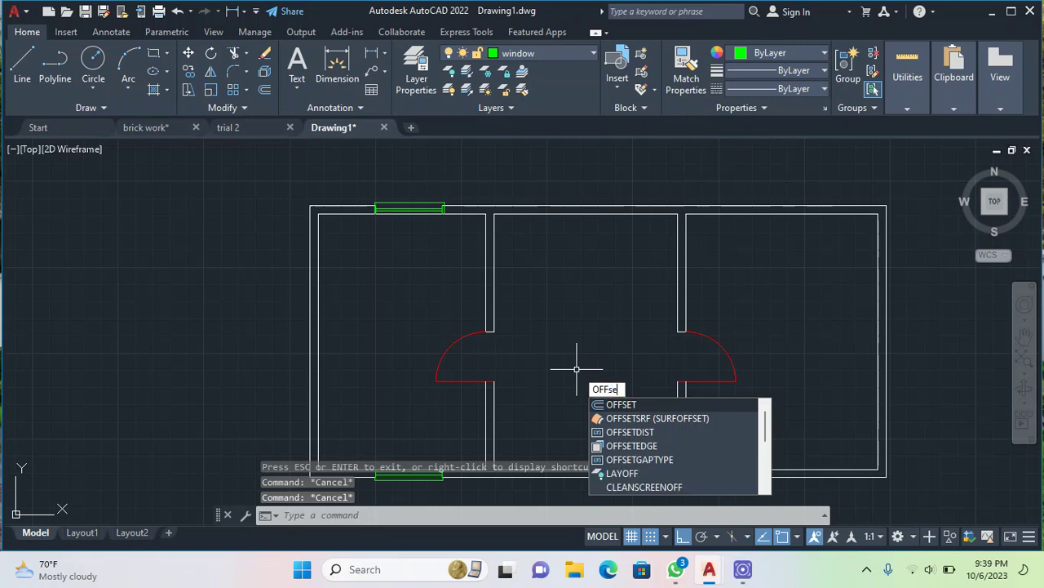
pyautogui.press('Return')
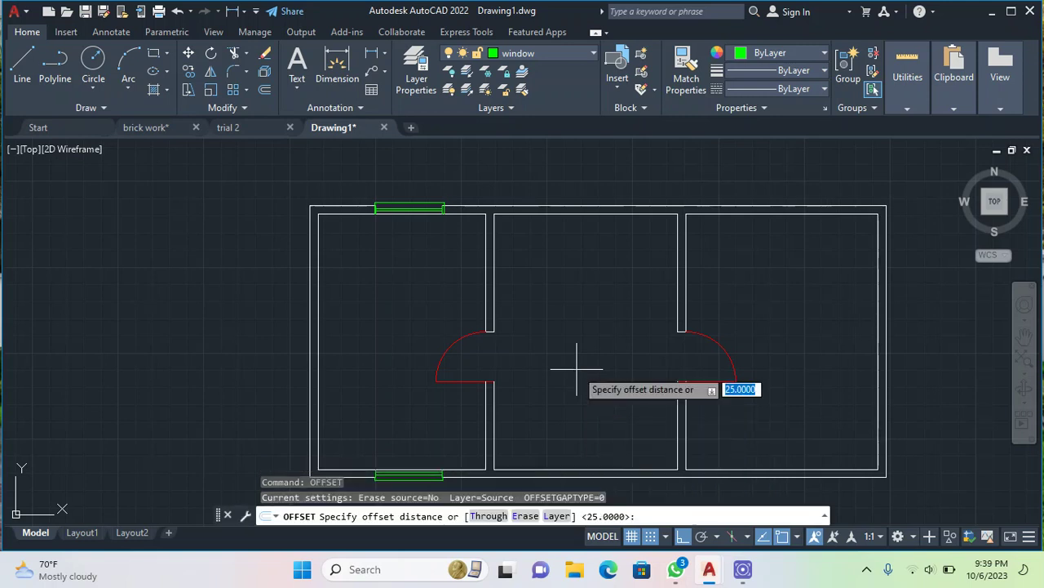
pyautogui.press('BackSpace')
pyautogui.write('3')
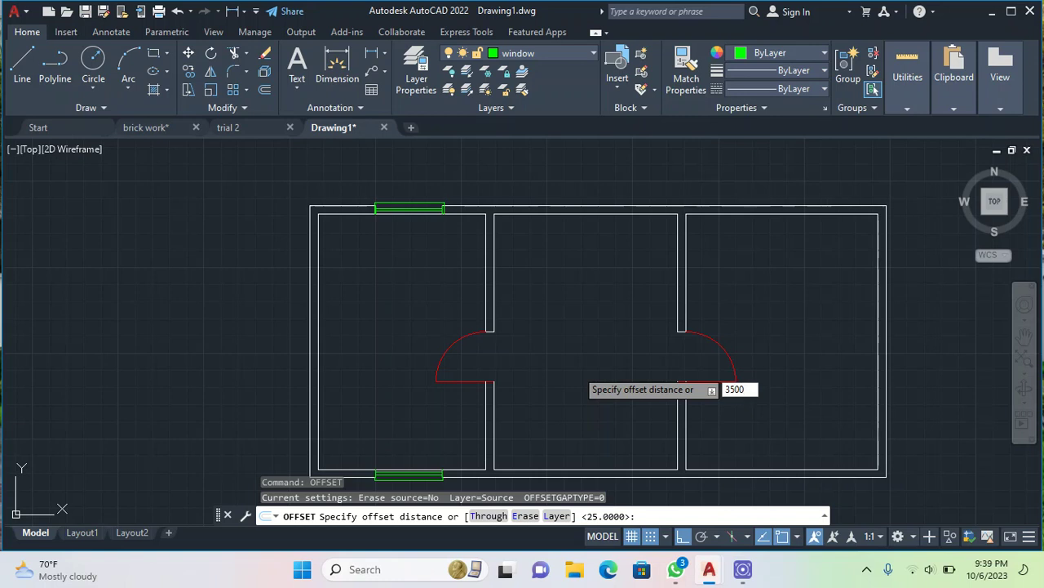
pyautogui.write('500')
pyautogui.press('Return')
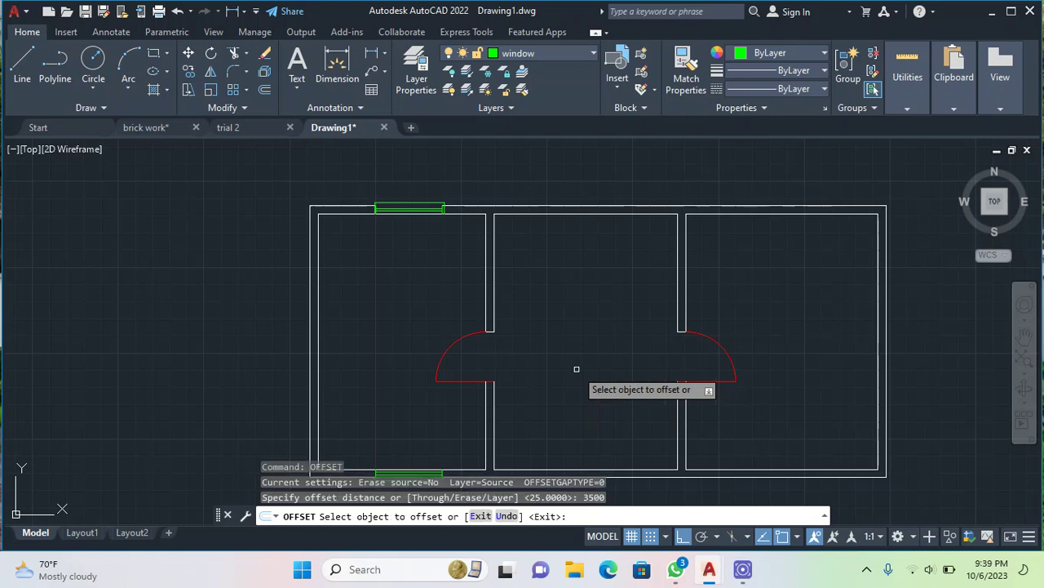
pyautogui.click(486, 292)
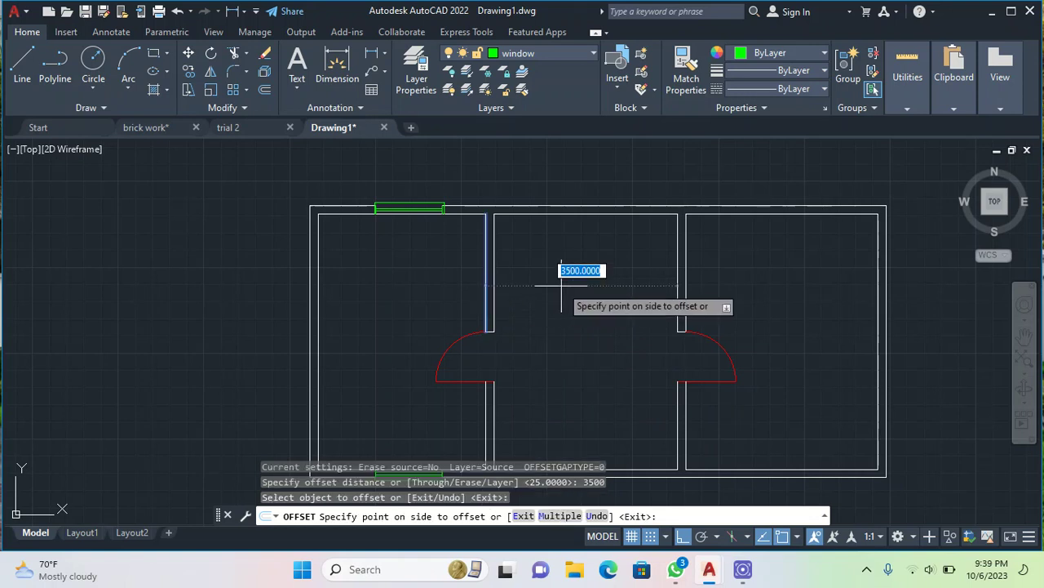
pyautogui.press('Escape')
pyautogui.press('Escape')
pyautogui.press('Escape')
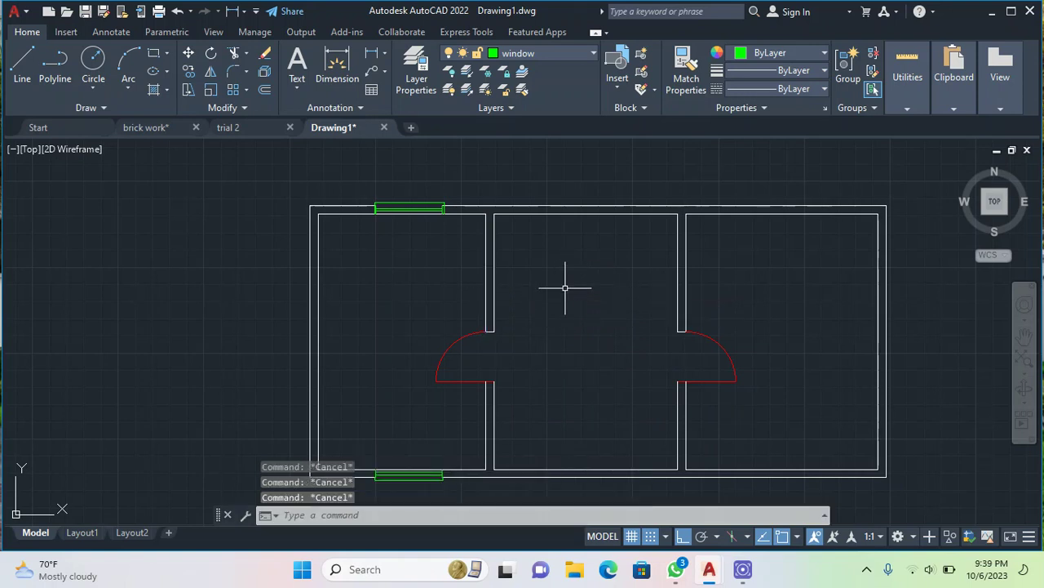
pyautogui.write('OFFSET')
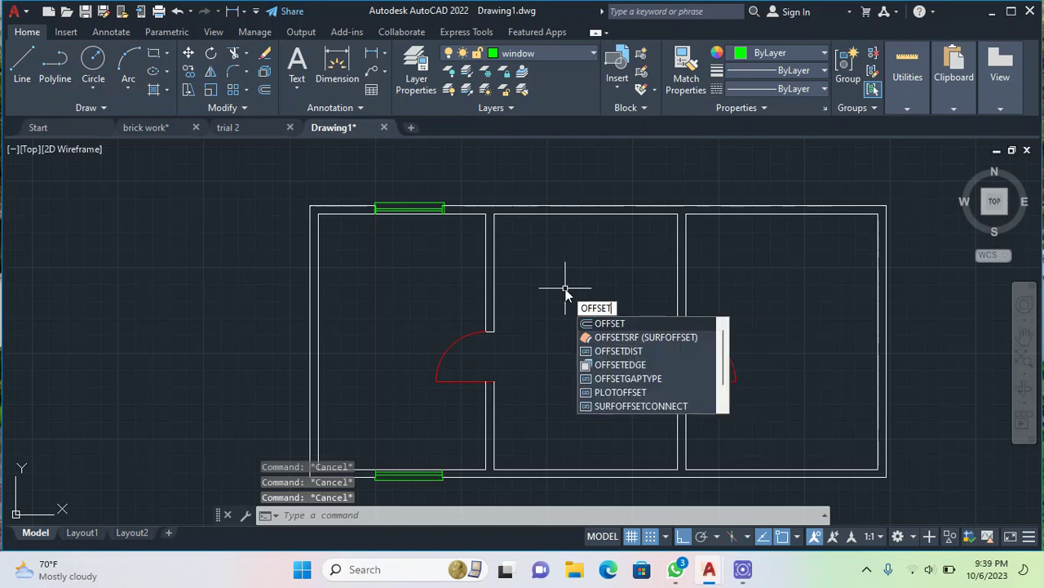
pyautogui.press('Return')
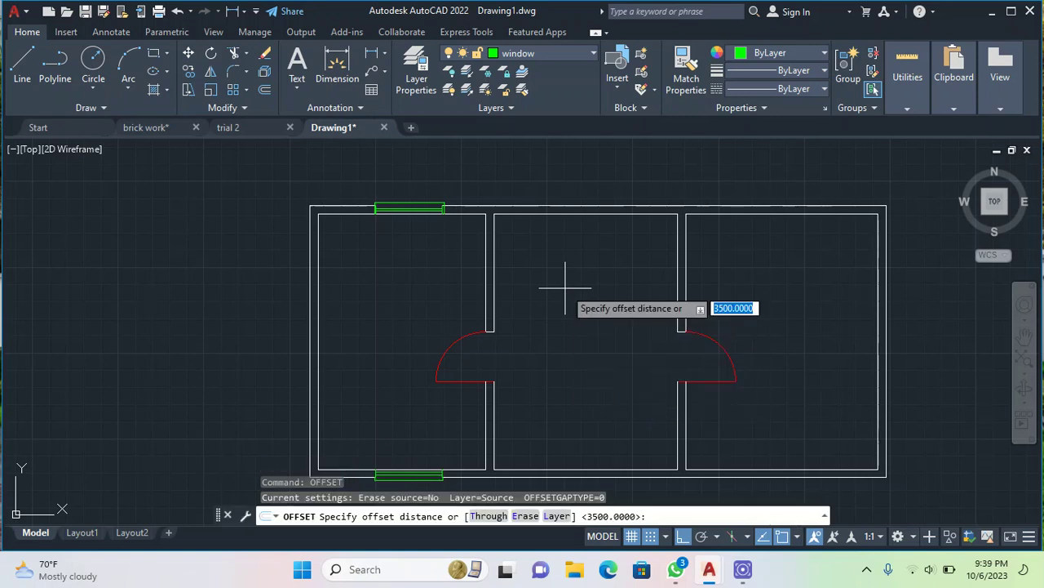
pyautogui.write('3500')
pyautogui.press('Return')
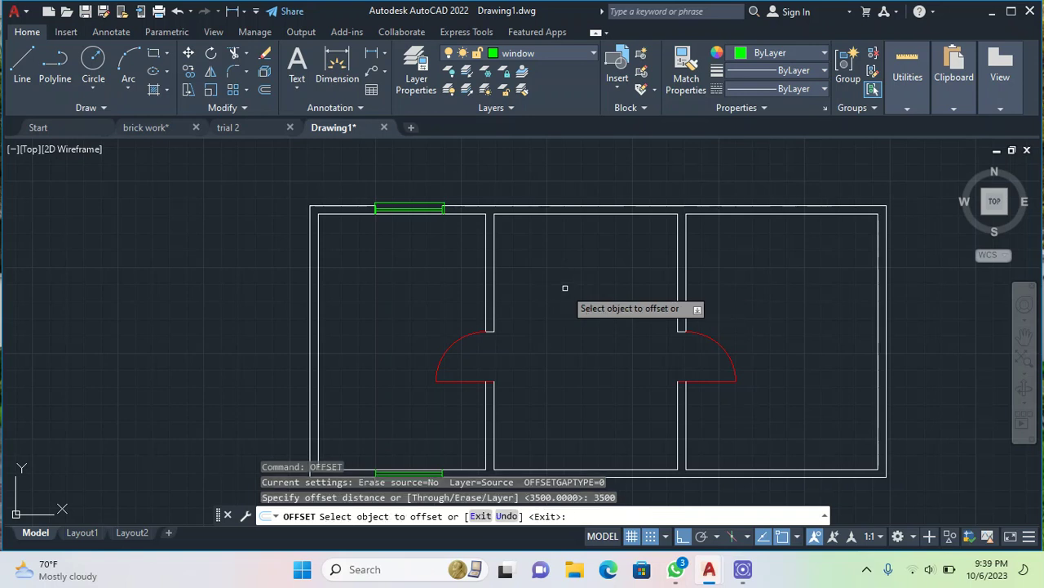
pyautogui.click(487, 293)
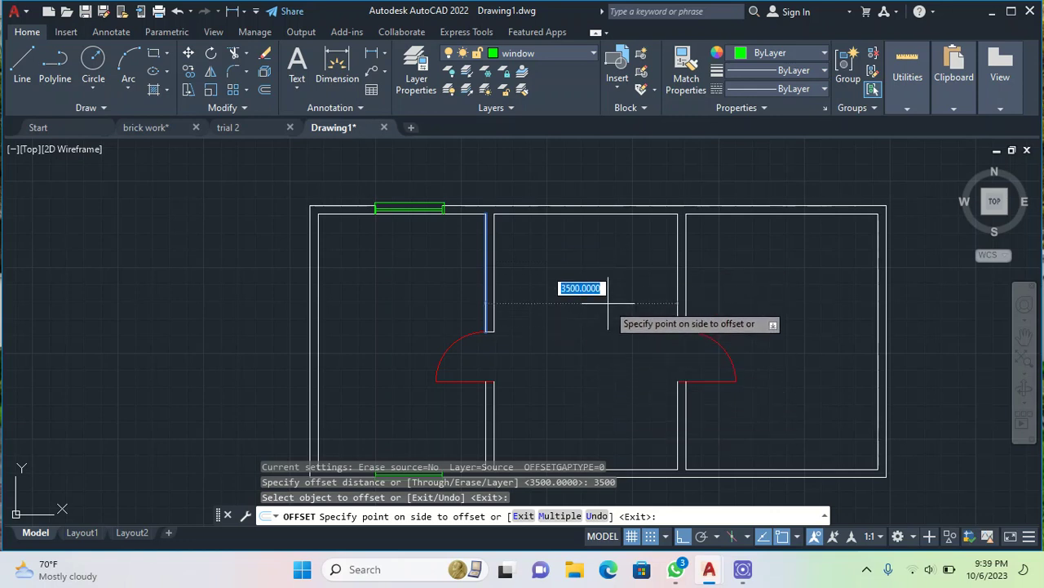
pyautogui.press('Escape')
pyautogui.press('Escape')
pyautogui.press('Escape')
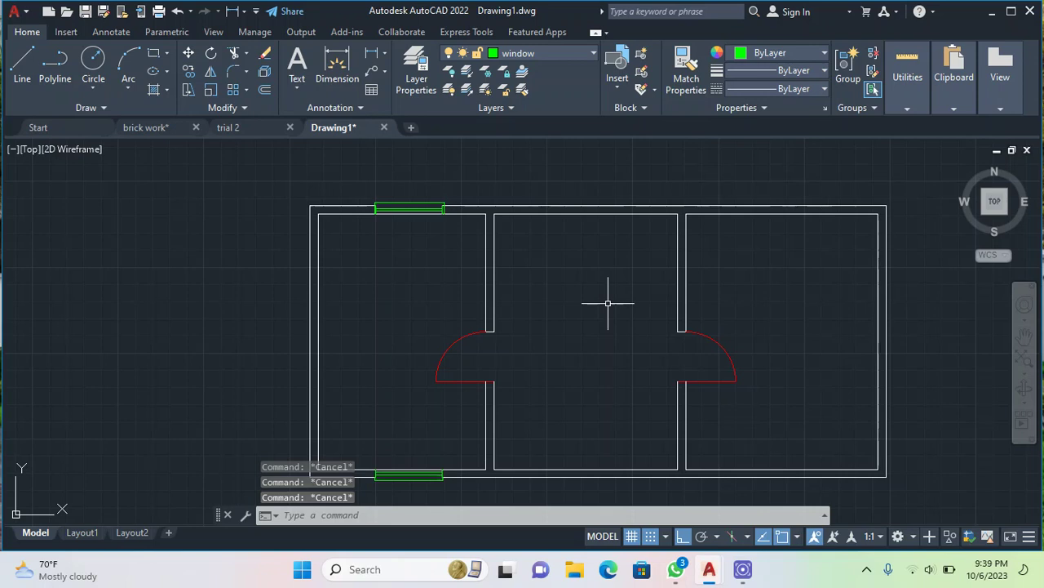
# Step: Offset the left face line of the left partition's upper segment by 3500 towards the middle room
pyautogui.write('oFFSET')
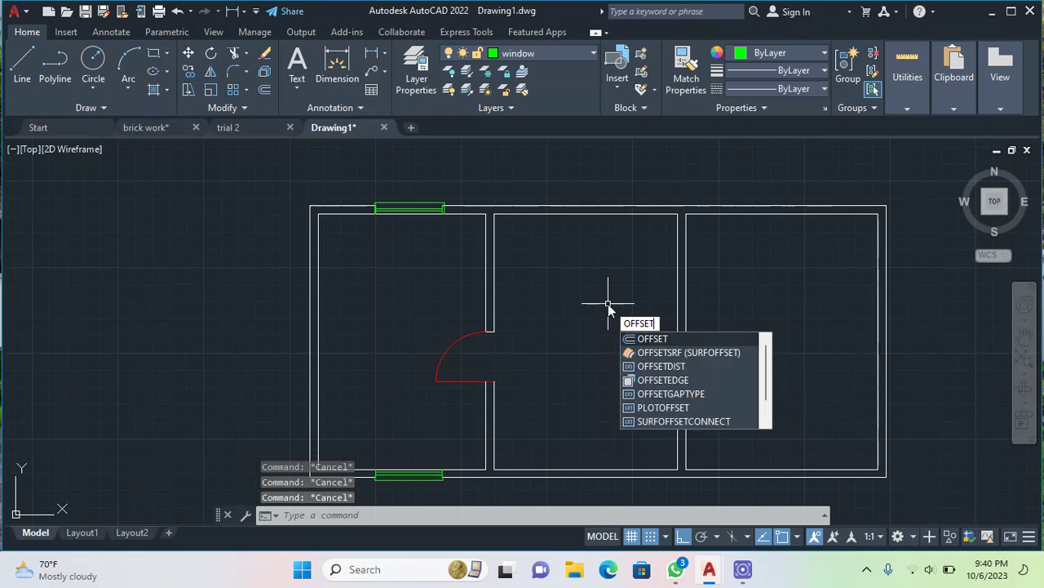
pyautogui.press('Return')
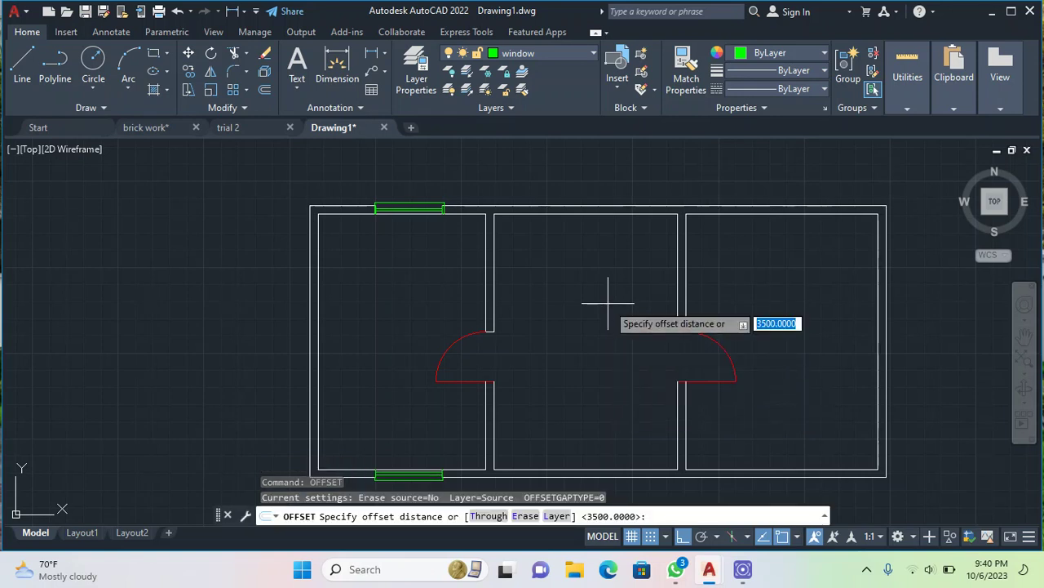
pyautogui.press('Return')
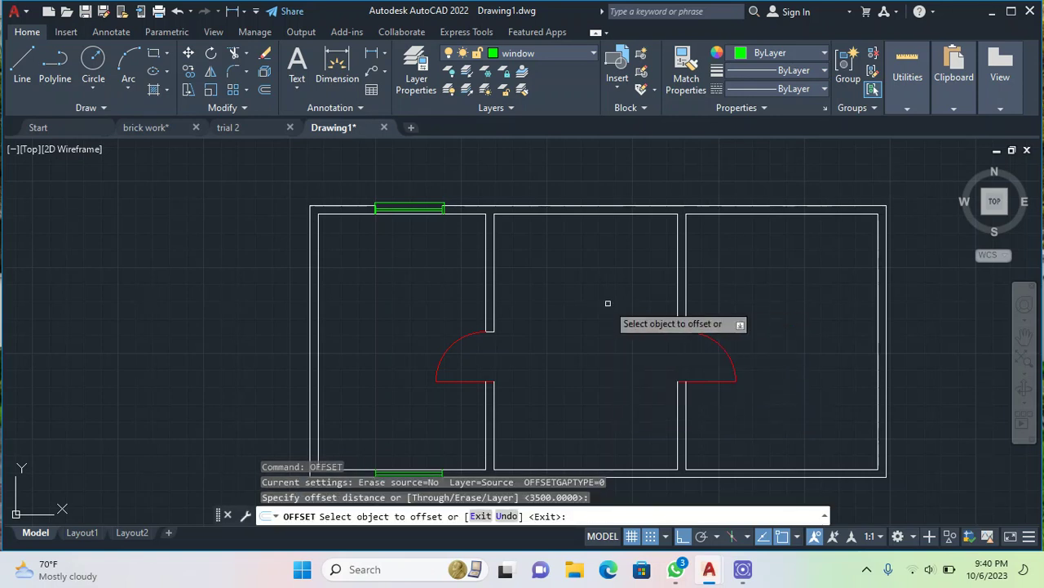
pyautogui.click(487, 292)
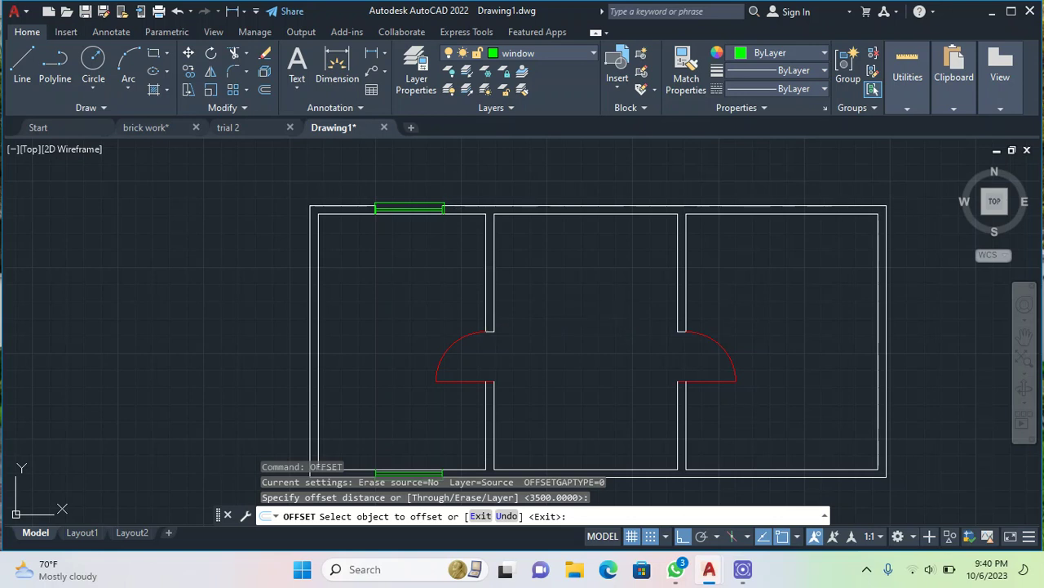
pyautogui.click(617, 293)
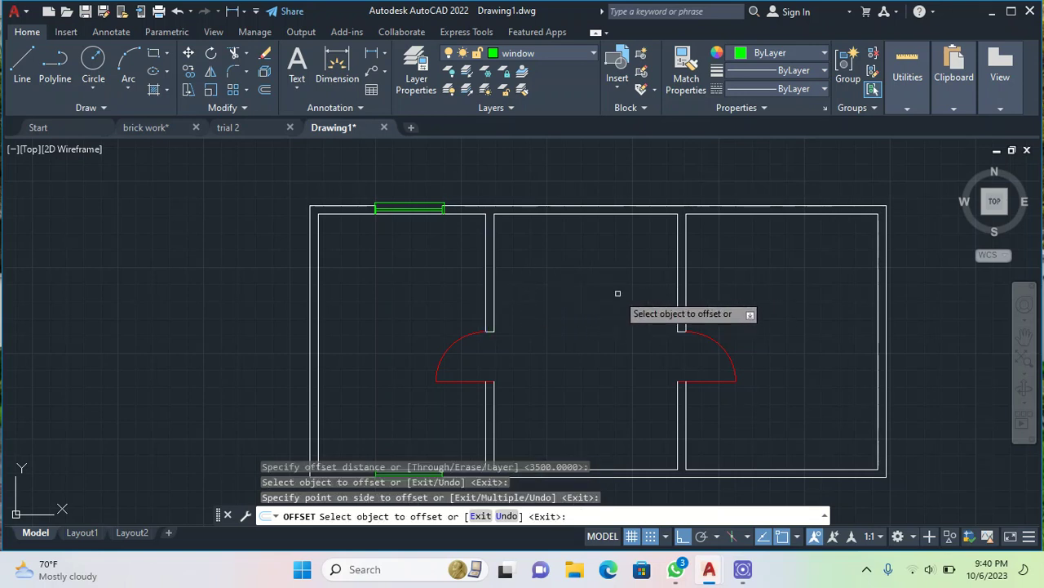
pyautogui.press('Escape')
pyautogui.press('Escape')
pyautogui.press('Escape')
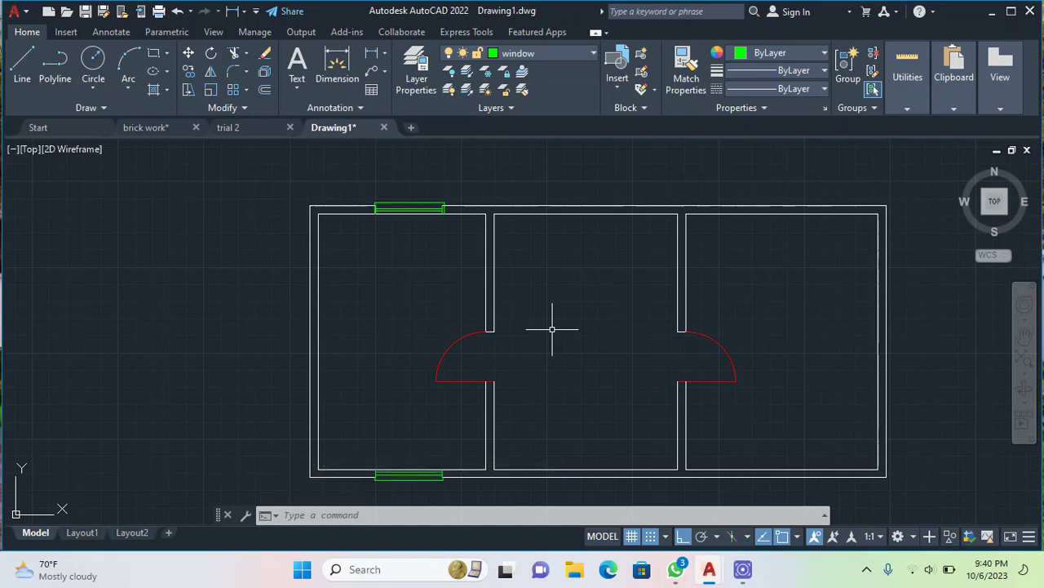
# Step: Offset the right end line of the left room's top window by 3500 to the right, into the middle room's top wall
pyautogui.write('OFFs')
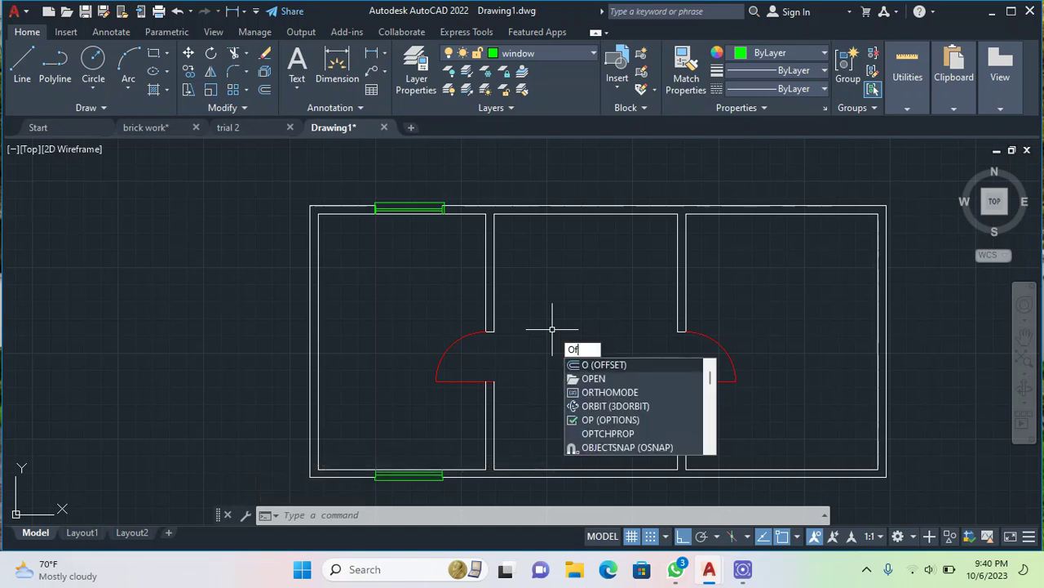
pyautogui.write('ET')
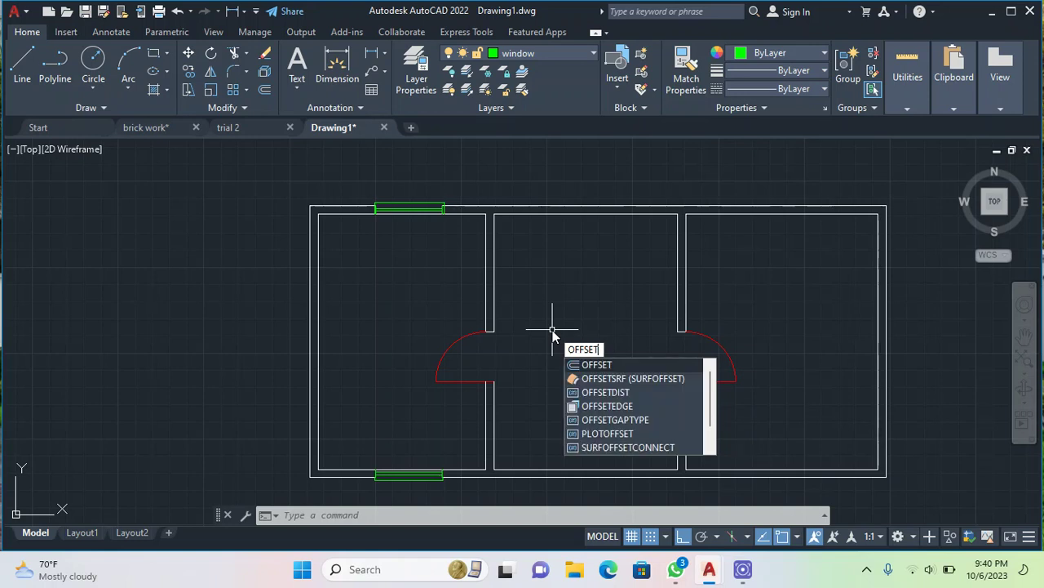
pyautogui.press('Return')
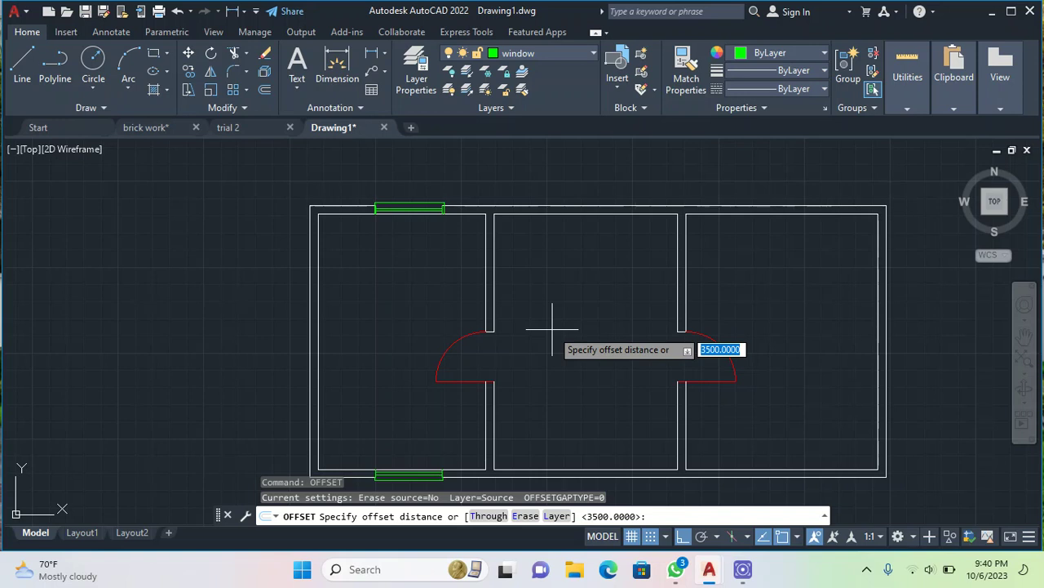
pyautogui.press('Return')
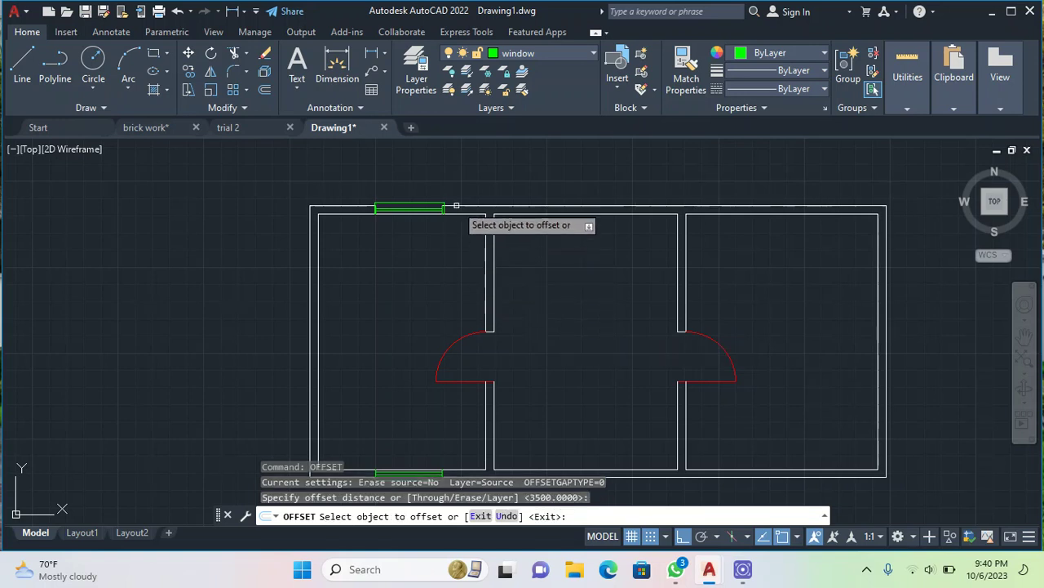
pyautogui.scroll(3, 462, 207)
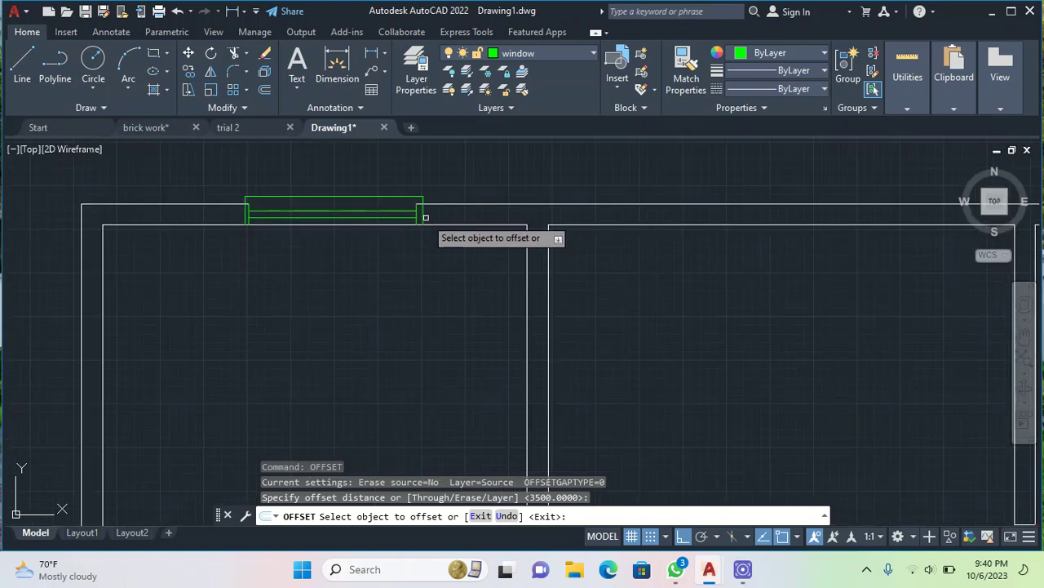
pyautogui.click(424, 223)
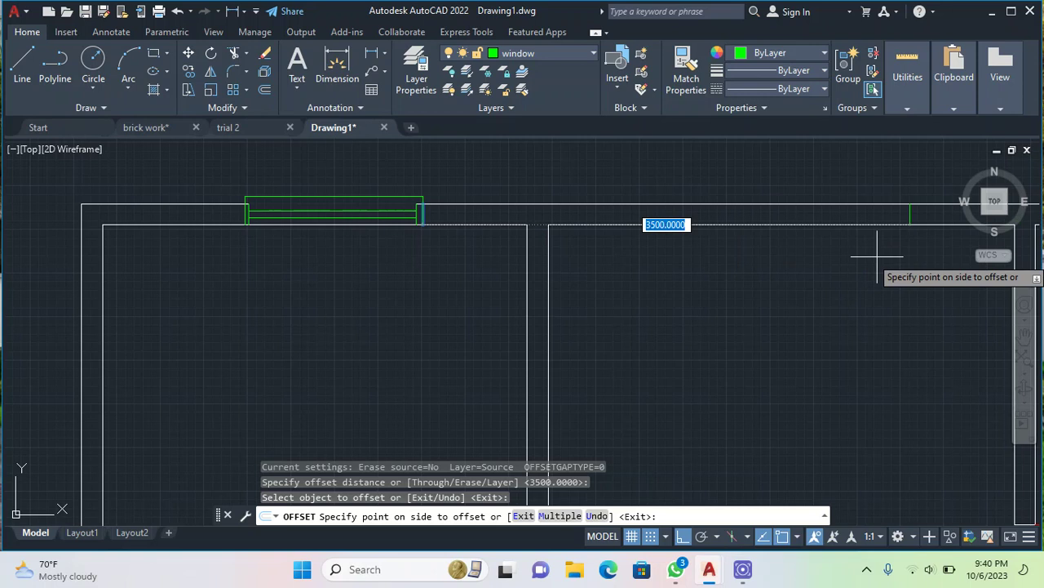
pyautogui.click(877, 257)
pyautogui.scroll(-5, 893, 326)
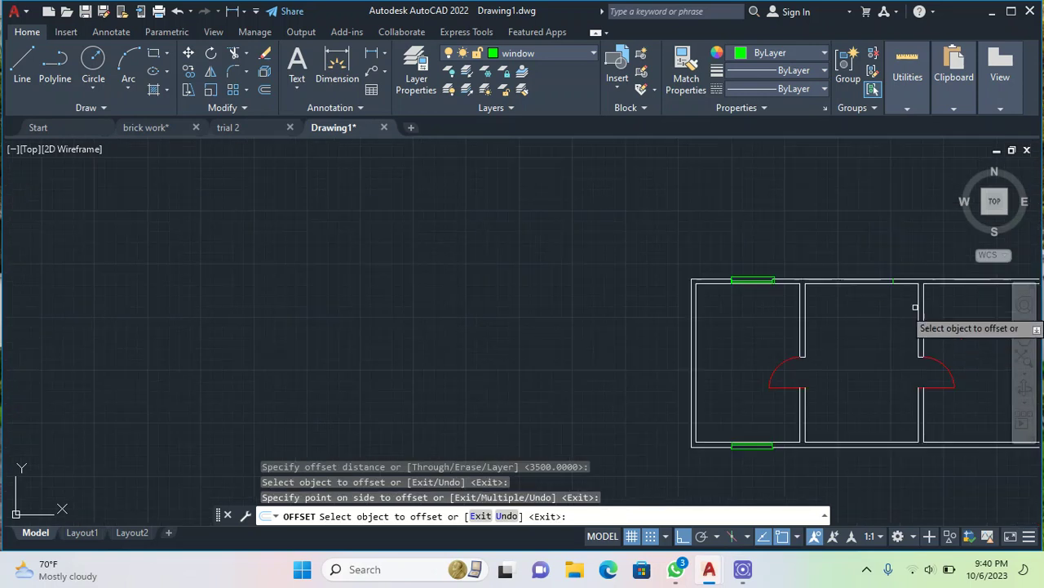
pyautogui.scroll(2, 914, 287)
pyautogui.scroll(2, 906, 285)
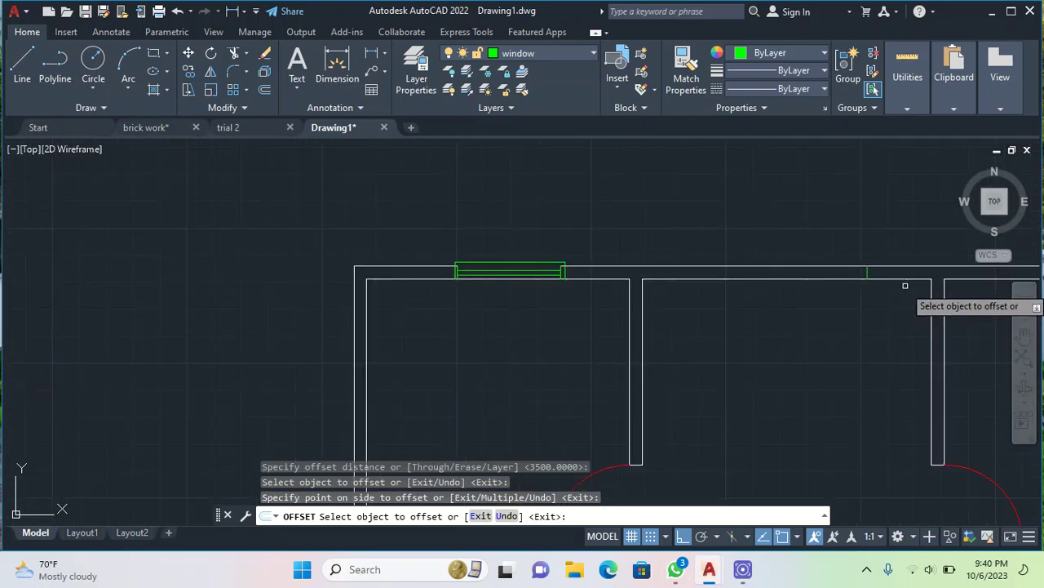
pyautogui.scroll(-2, 905, 286)
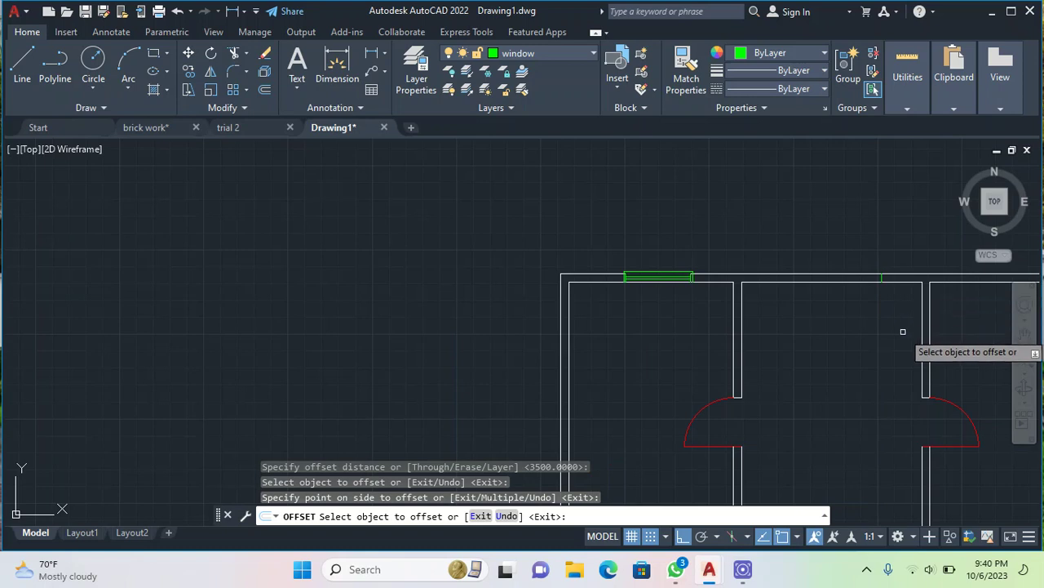